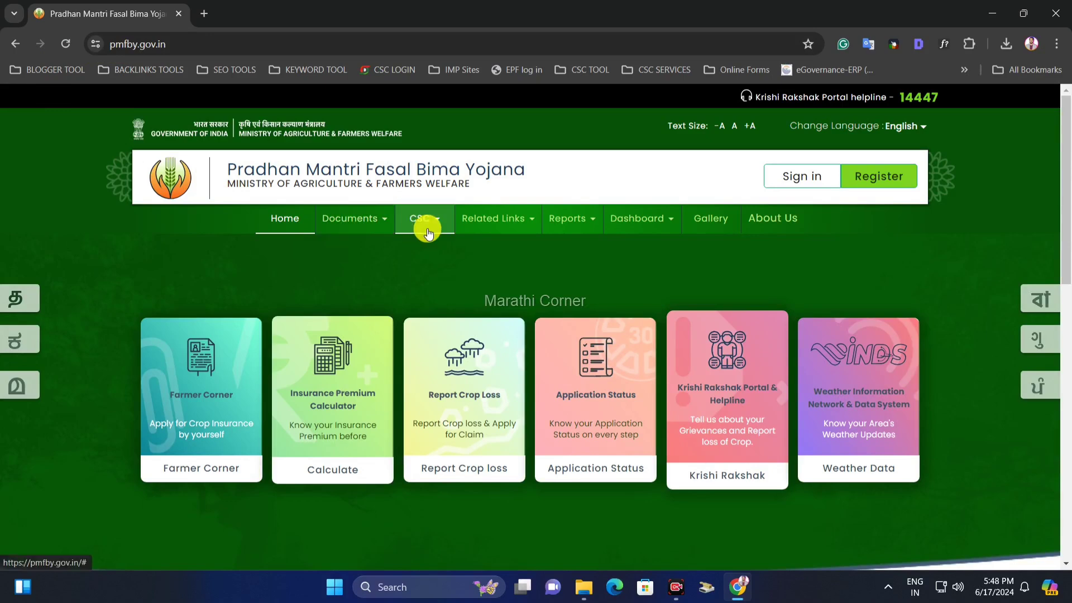
- Open the CSC menu in the top navigation bar to reveal CSC Login and CSC Locator
{"action": "left_click", "coordinate": [433, 222]}
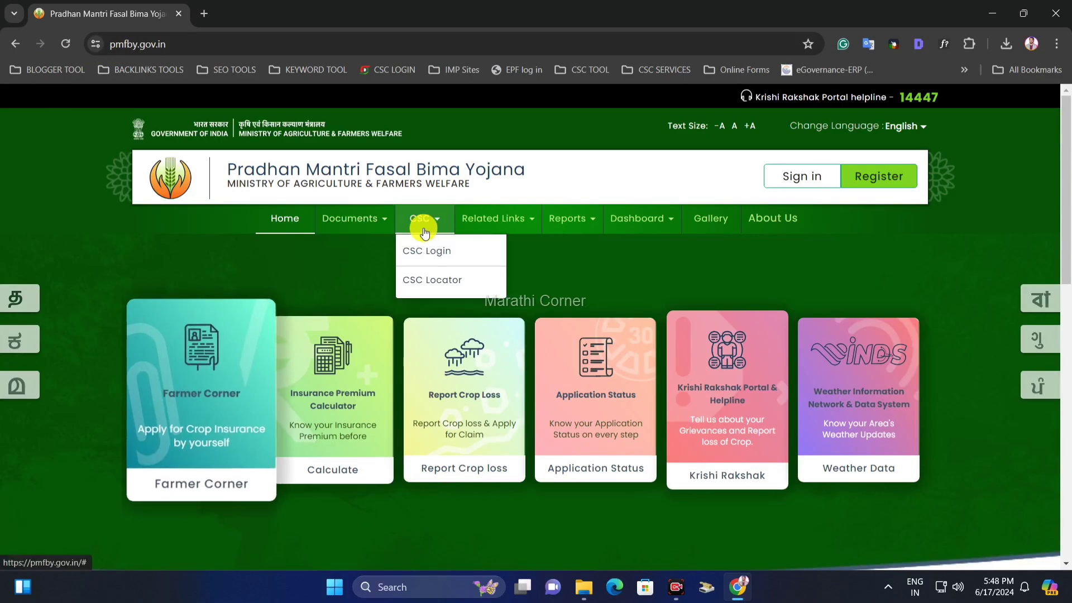
- Log in through CSC Login on Digital Seva Connect by entering the captcha and submitting
{"action": "left_click", "coordinate": [439, 256]}
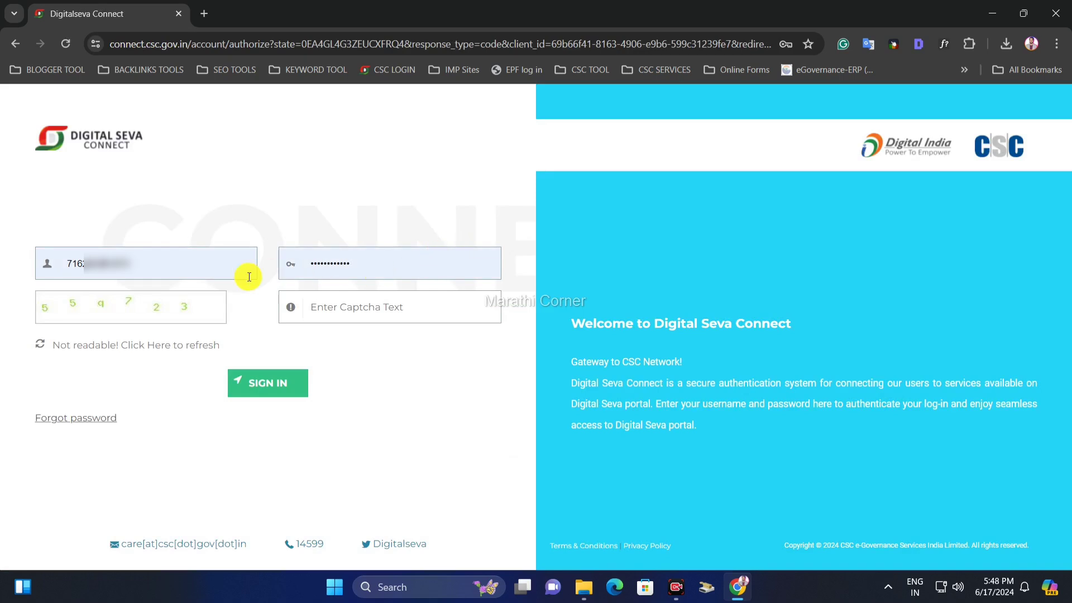
{"action": "left_click", "coordinate": [362, 304]}
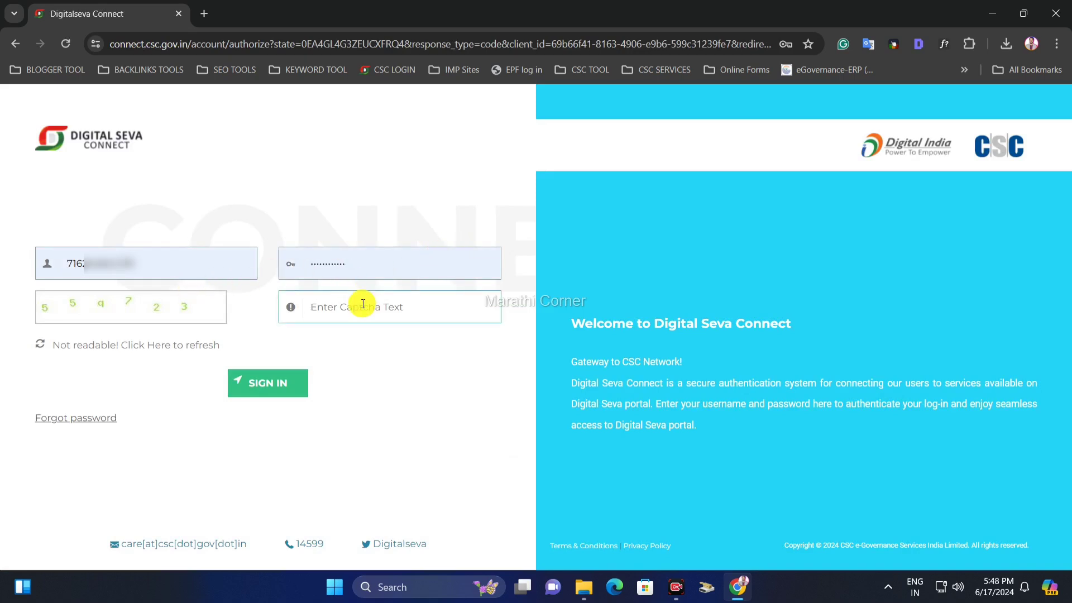
{"action": "type", "text": "55"}
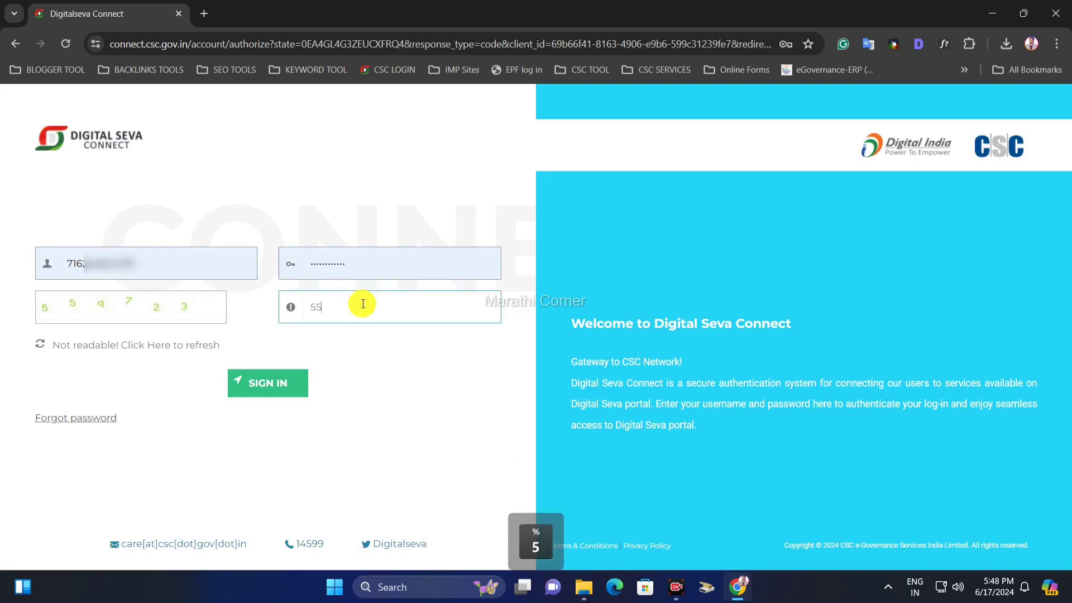
{"action": "type", "text": "q723"}
{"action": "key", "text": "Return"}
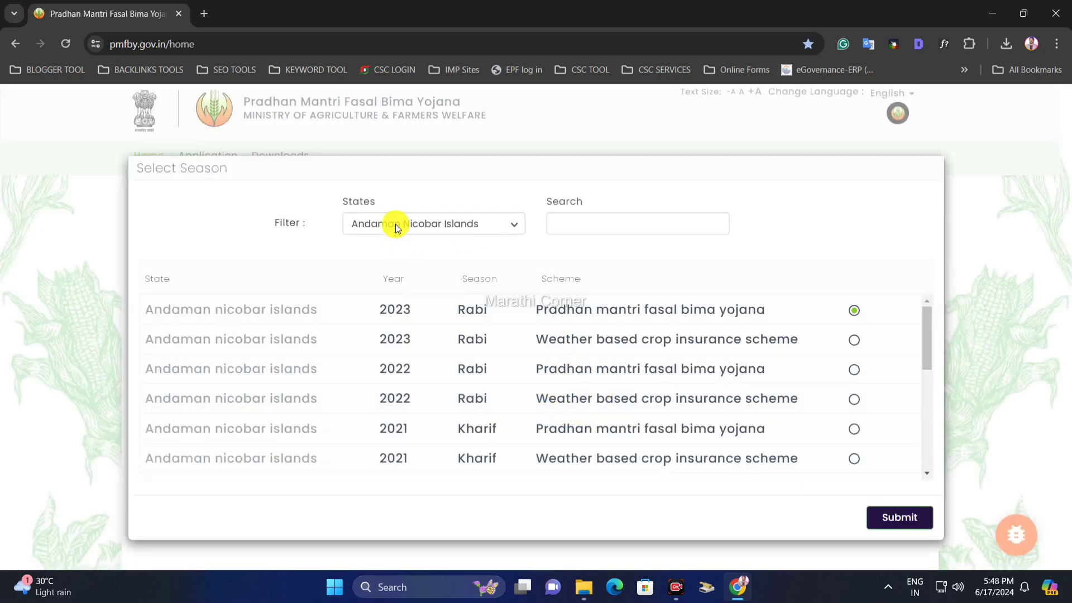
- Choose MAHARASHTRA as the state in the Select Season dialog
{"action": "left_click", "coordinate": [397, 229]}
{"action": "left_click", "coordinate": [422, 226]}
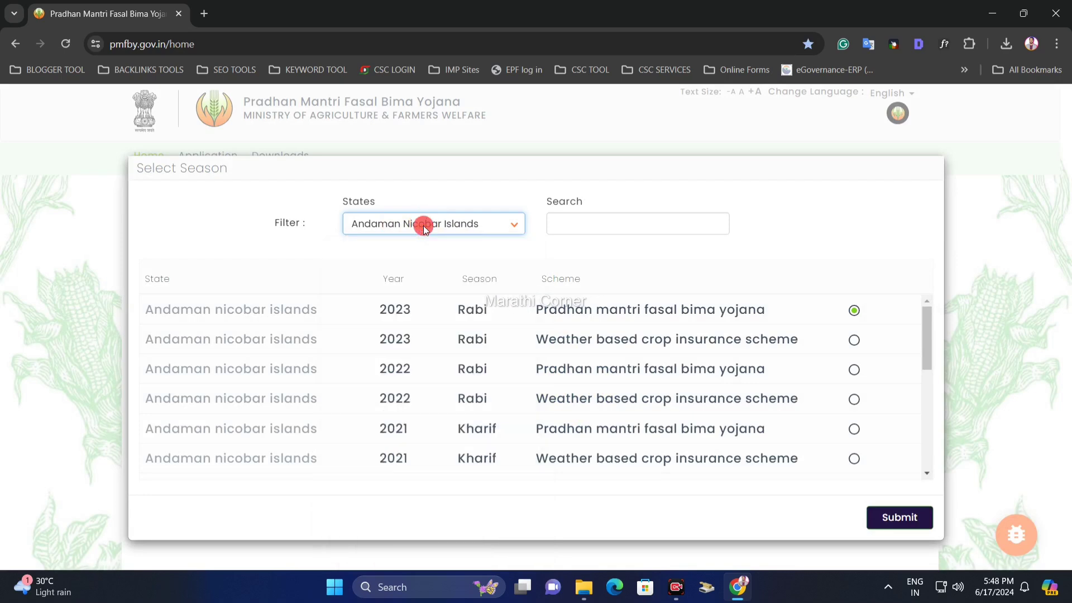
{"action": "left_click", "coordinate": [424, 225]}
{"action": "scroll", "coordinate": [424, 468], "scroll_direction": "down", "scroll_amount": 1}
{"action": "scroll", "coordinate": [423, 468], "scroll_direction": "down", "scroll_amount": 2}
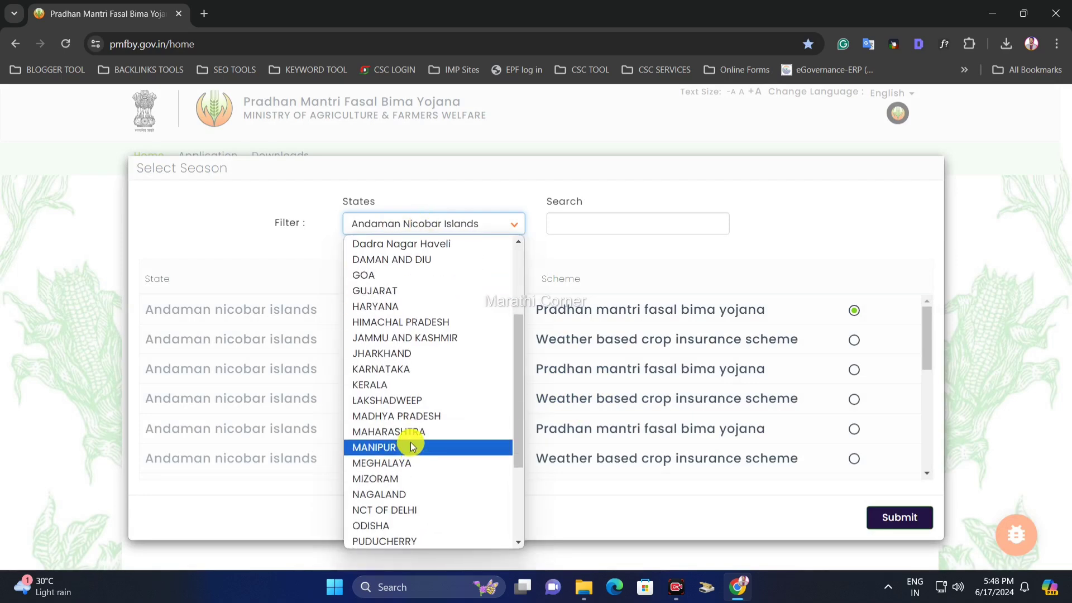
{"action": "left_click", "coordinate": [416, 441]}
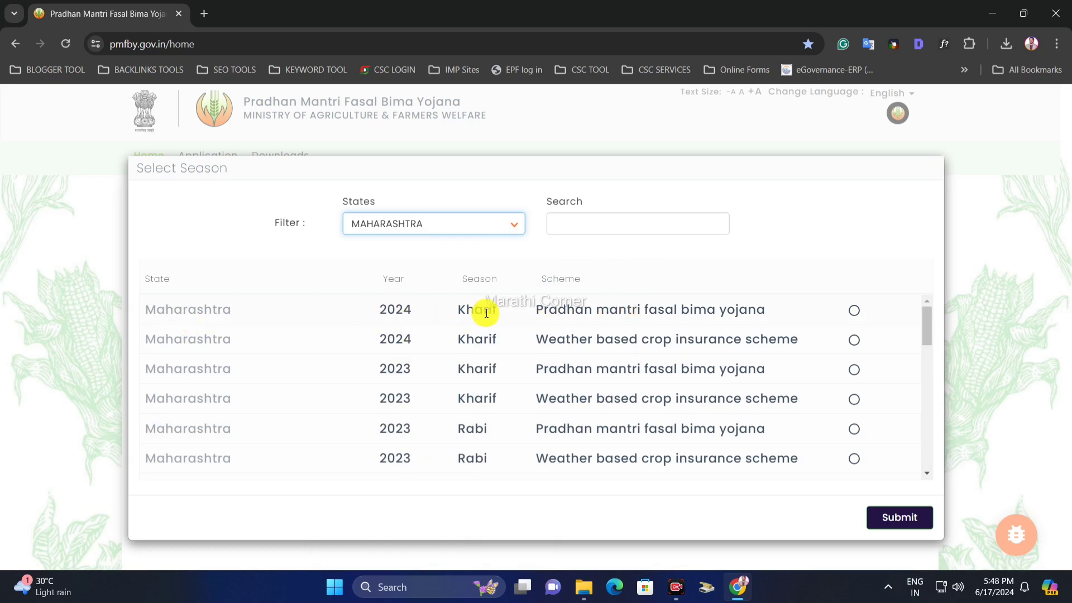
- Select the 2024 Kharif Pradhan Mantri Fasal Bima Yojana season and submit
{"action": "left_click_drag", "start_coordinate": [449, 312], "coordinate": [770, 314]}
{"action": "left_click", "coordinate": [569, 316]}
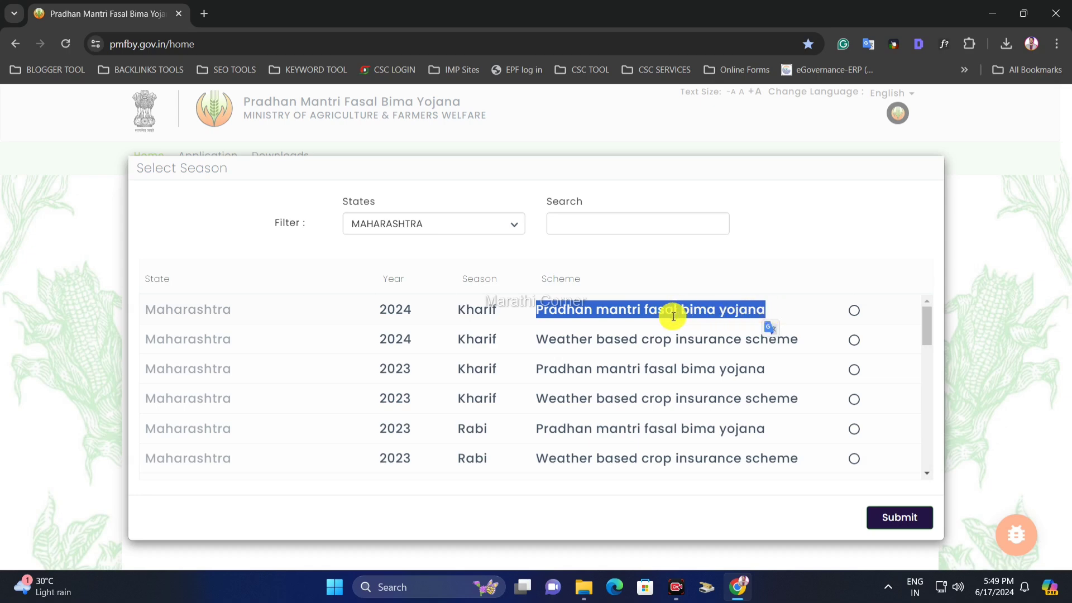
{"action": "left_click", "coordinate": [576, 318]}
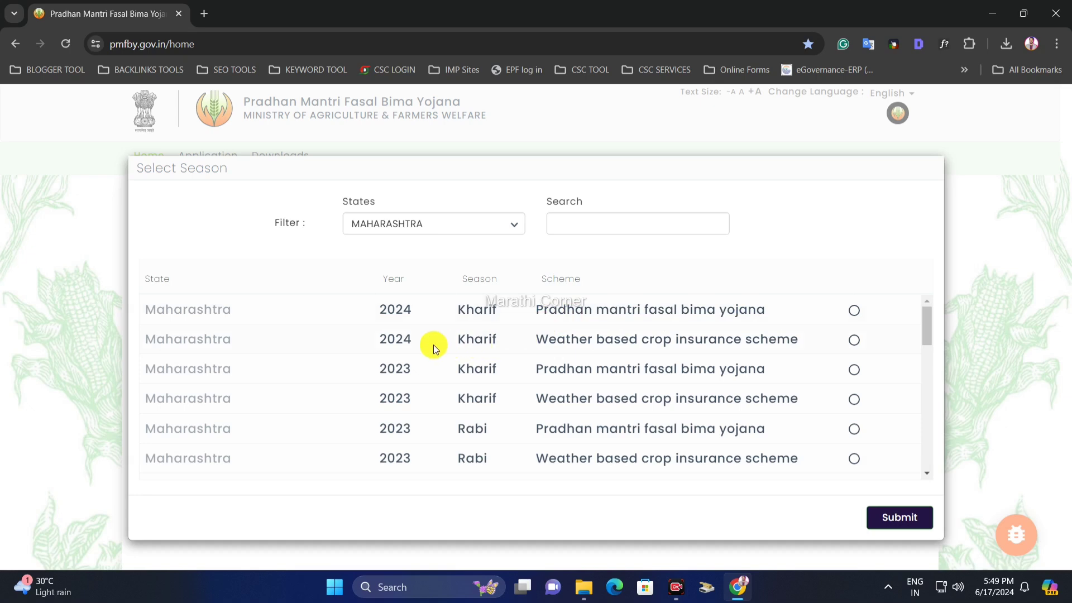
{"action": "left_click_drag", "start_coordinate": [360, 341], "coordinate": [767, 344]}
{"action": "left_click", "coordinate": [768, 343]}
{"action": "left_click_drag", "start_coordinate": [621, 338], "coordinate": [744, 338]}
{"action": "left_click", "coordinate": [772, 342]}
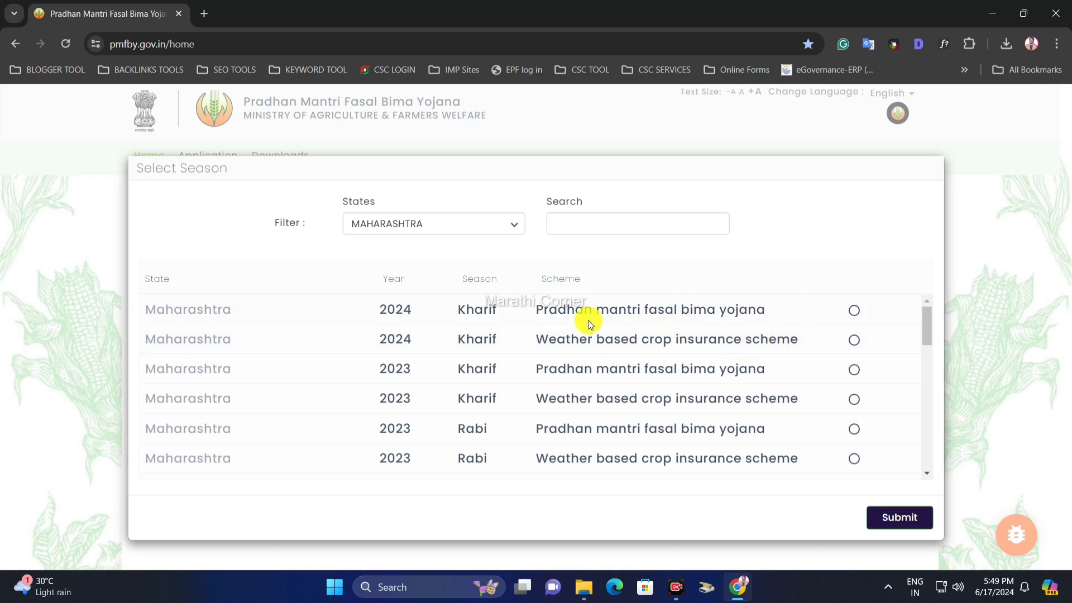
{"action": "left_click_drag", "start_coordinate": [545, 309], "coordinate": [649, 311]}
{"action": "left_click", "coordinate": [698, 311]}
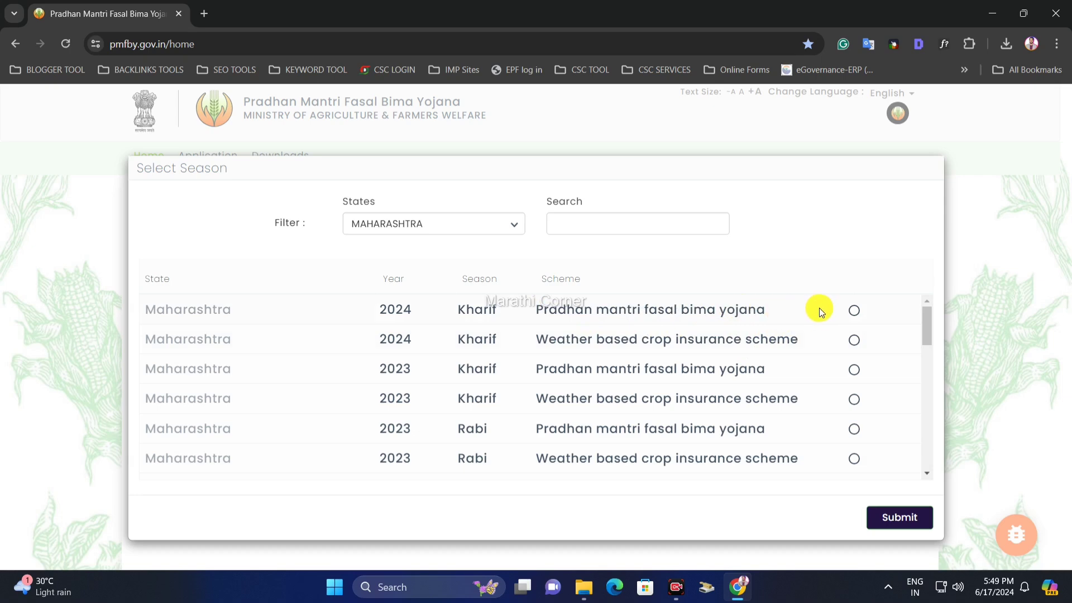
{"action": "left_click", "coordinate": [854, 311]}
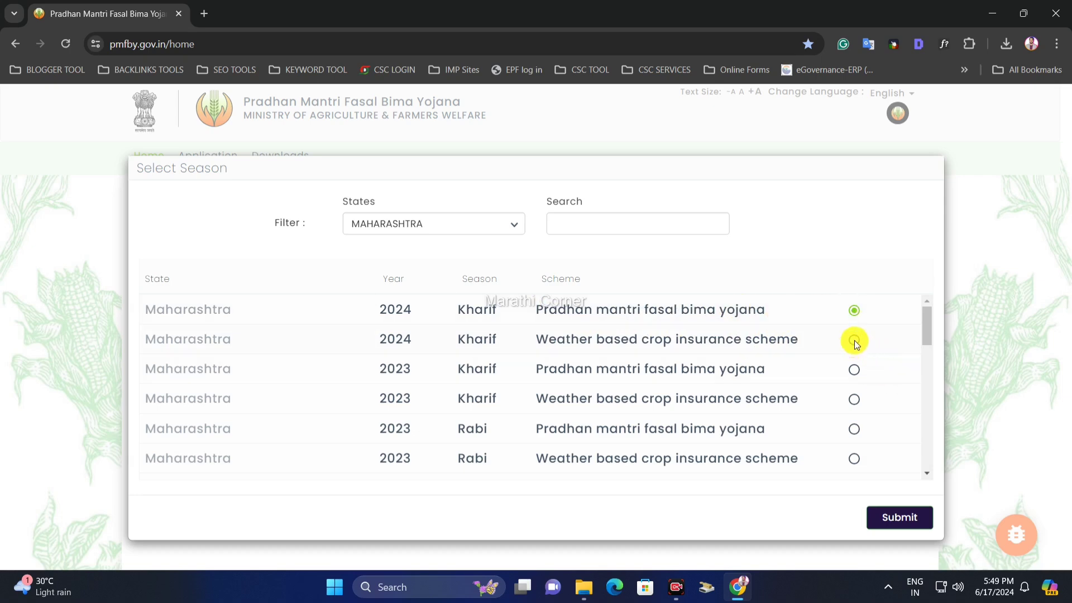
{"action": "left_click", "coordinate": [854, 340]}
{"action": "left_click", "coordinate": [854, 311]}
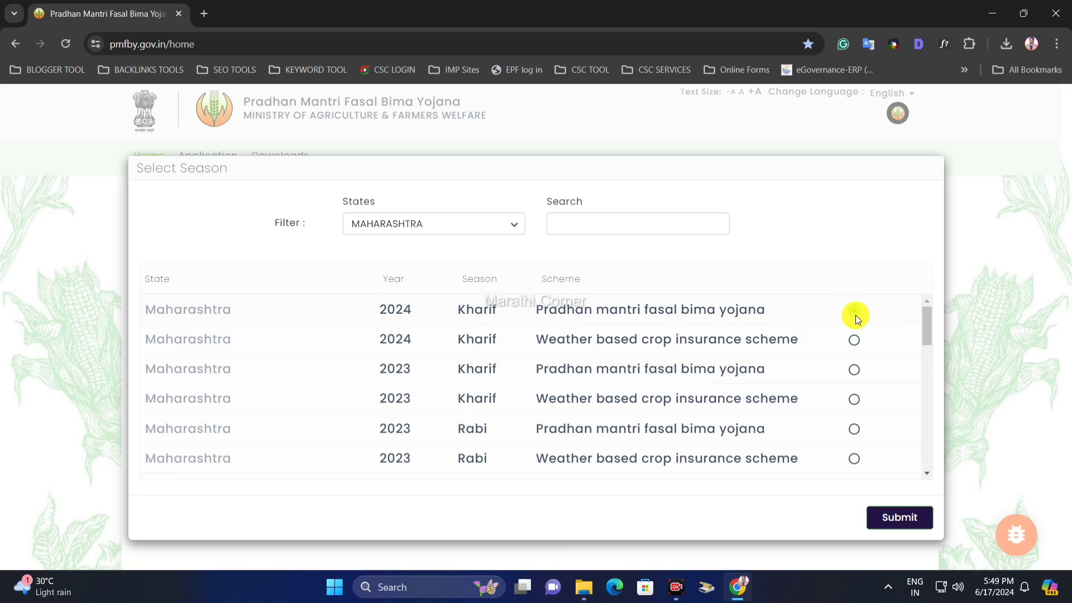
{"action": "left_click", "coordinate": [897, 520]}
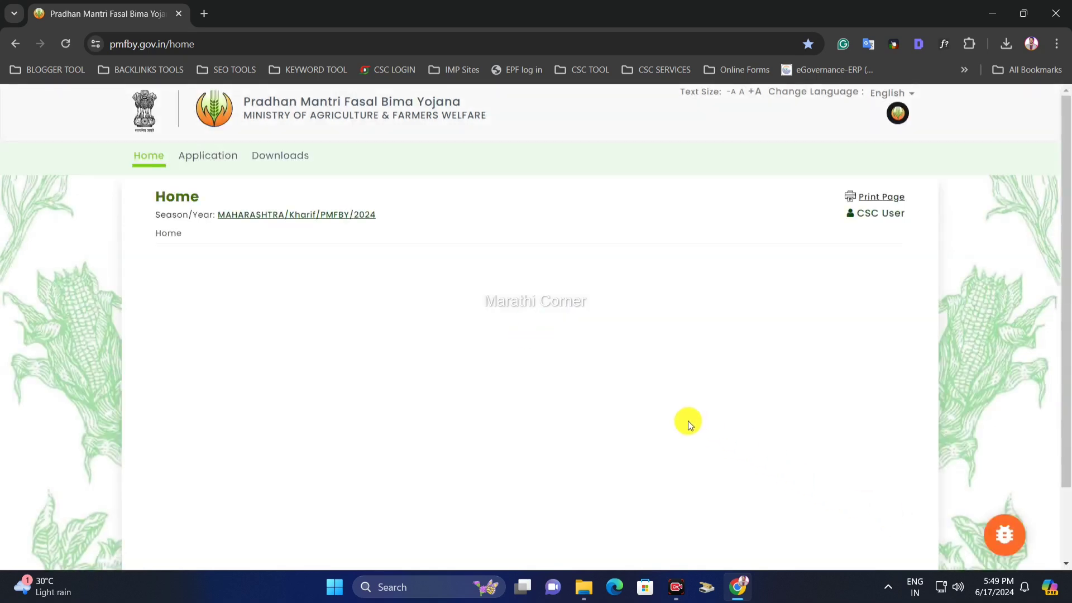
- Open the Application Form card under the Application tab
{"action": "left_click", "coordinate": [205, 164]}
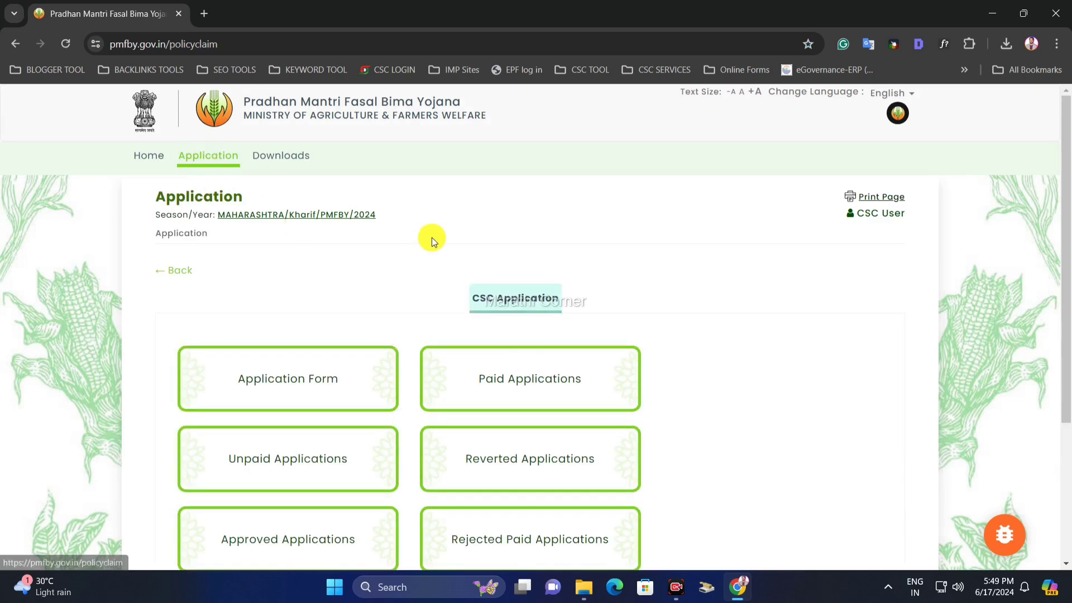
{"action": "scroll", "coordinate": [431, 237], "scroll_direction": "down", "scroll_amount": 3}
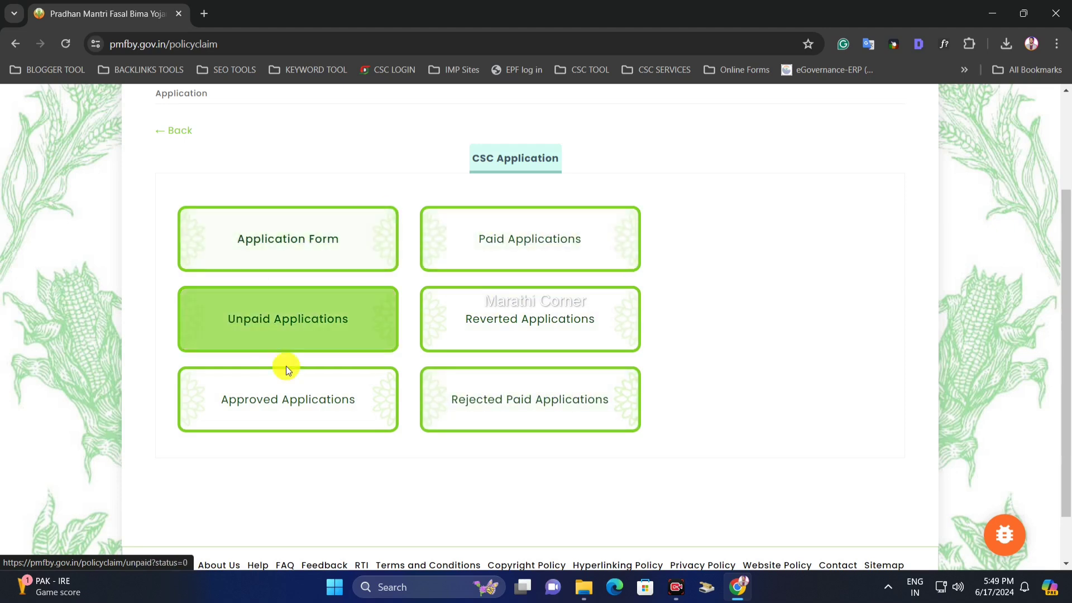
{"action": "scroll", "coordinate": [388, 248], "scroll_direction": "up", "scroll_amount": 1}
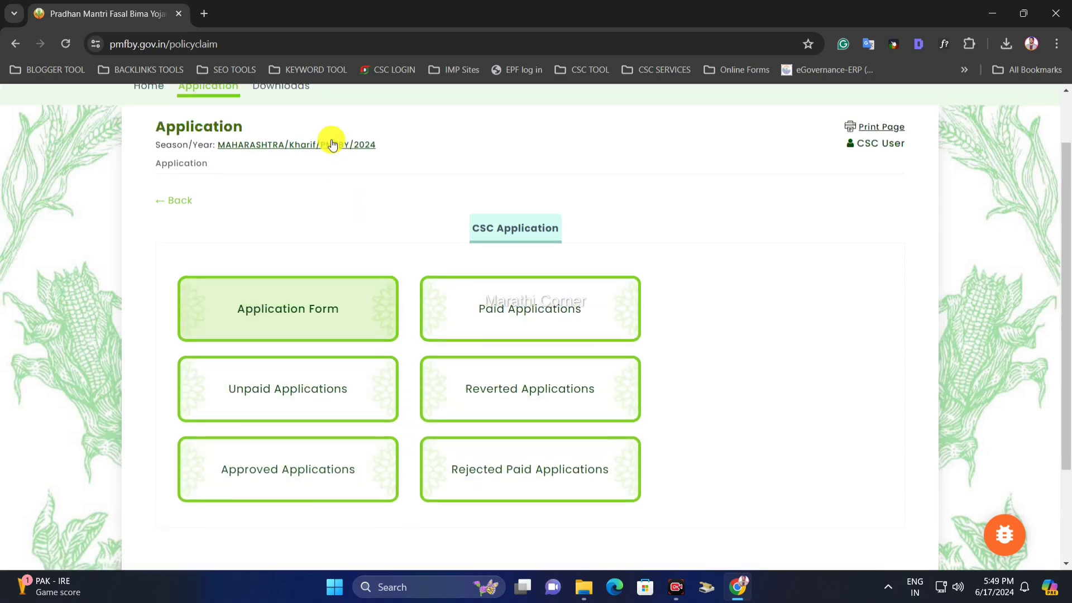
{"action": "left_click", "coordinate": [300, 332]}
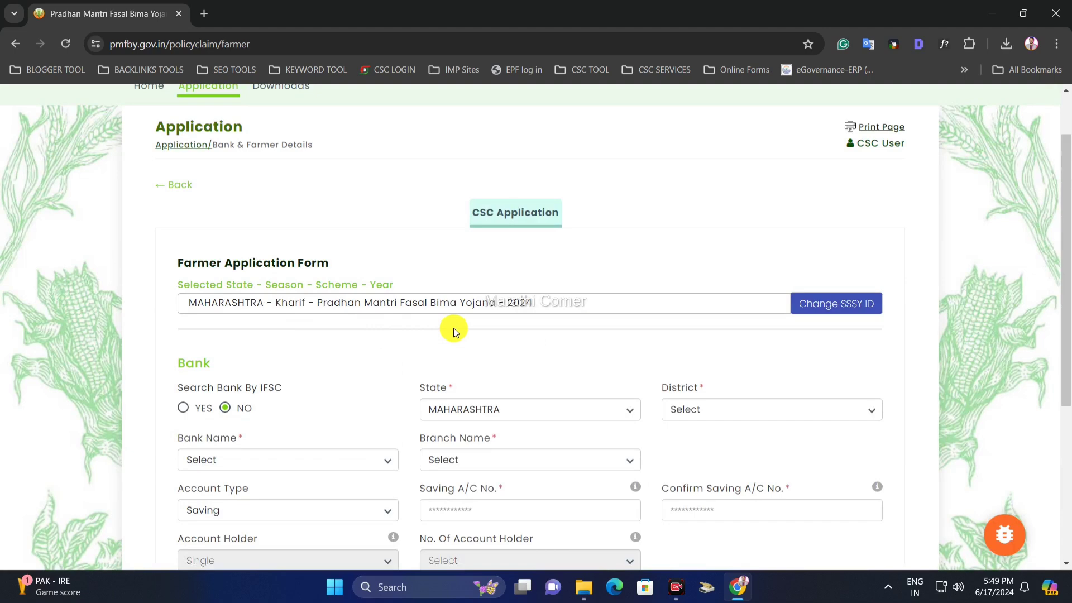
- Set Search Bank By IFSC to YES and move to the IFSC field
{"action": "scroll", "coordinate": [453, 327], "scroll_direction": "up", "scroll_amount": 1}
{"action": "scroll", "coordinate": [453, 327], "scroll_direction": "down", "scroll_amount": 3}
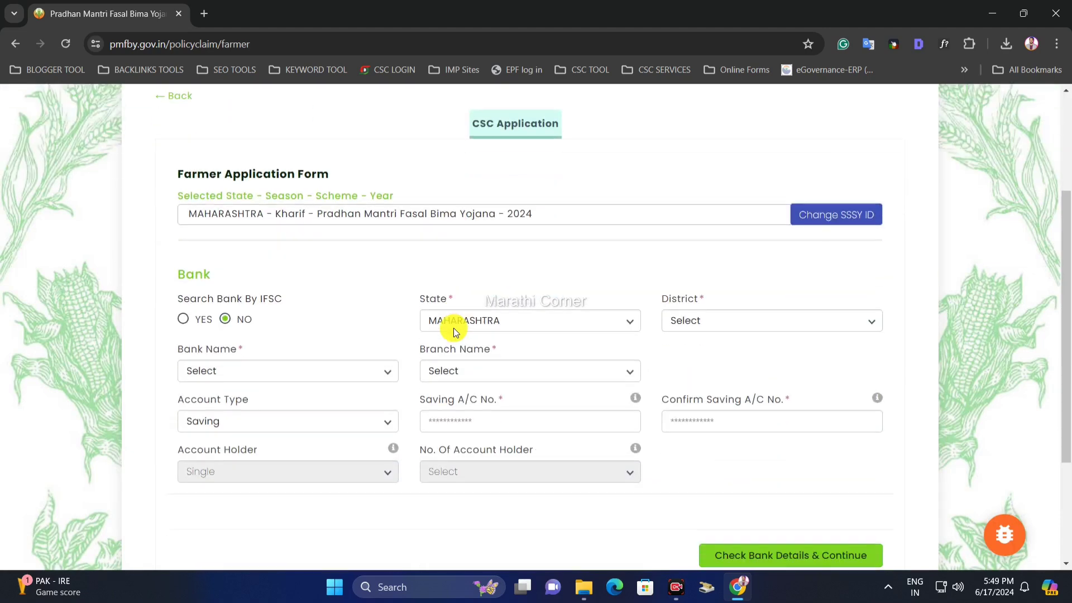
{"action": "scroll", "coordinate": [455, 331], "scroll_direction": "down", "scroll_amount": 1}
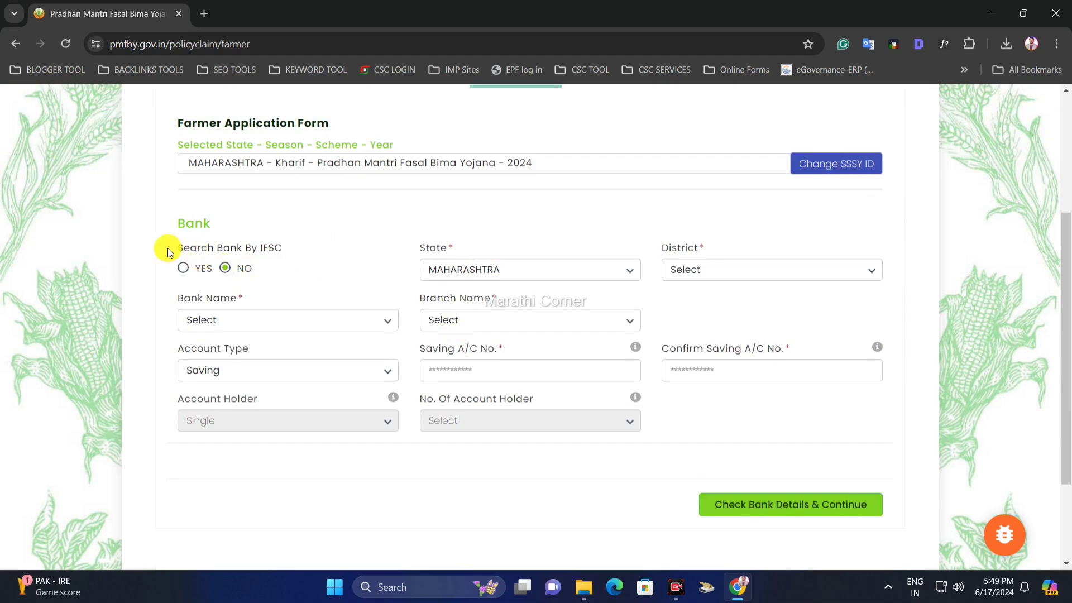
{"action": "left_click", "coordinate": [238, 230]}
{"action": "left_click_drag", "start_coordinate": [180, 246], "coordinate": [294, 249]}
{"action": "left_click", "coordinate": [244, 265]}
{"action": "left_click", "coordinate": [183, 270]}
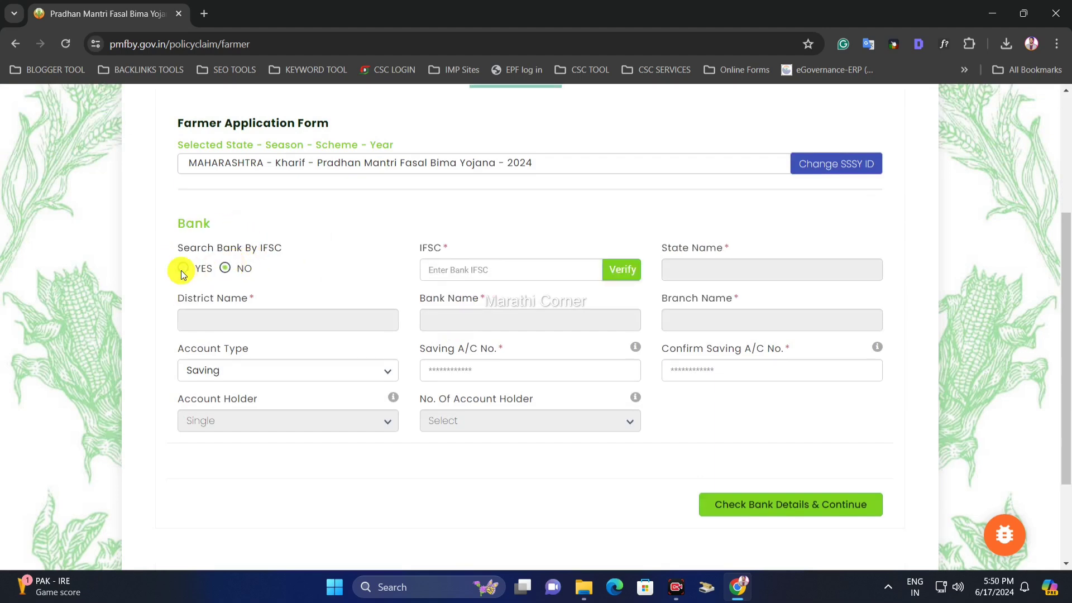
{"action": "left_click", "coordinate": [549, 269]}
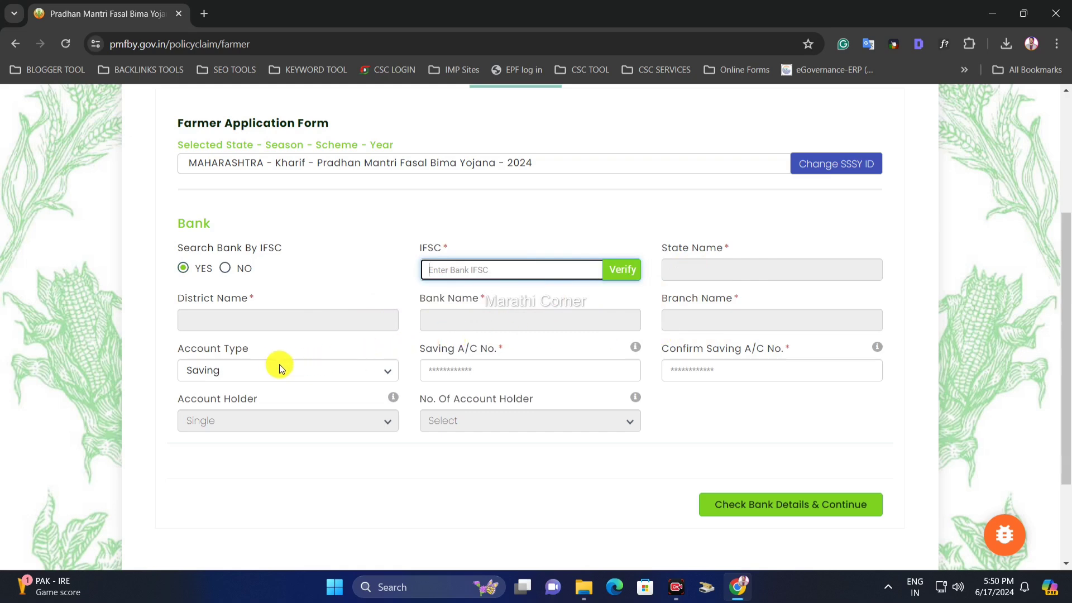
- Keep Account Type as Saving and visit the account number and confirmation fields
{"action": "left_click", "coordinate": [249, 363]}
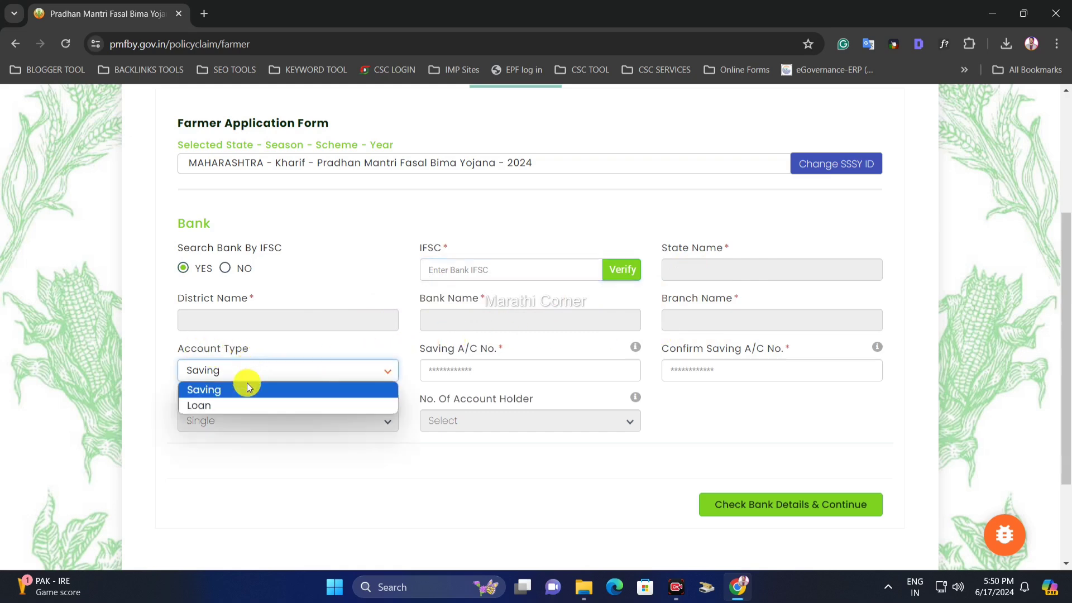
{"action": "left_click", "coordinate": [246, 391]}
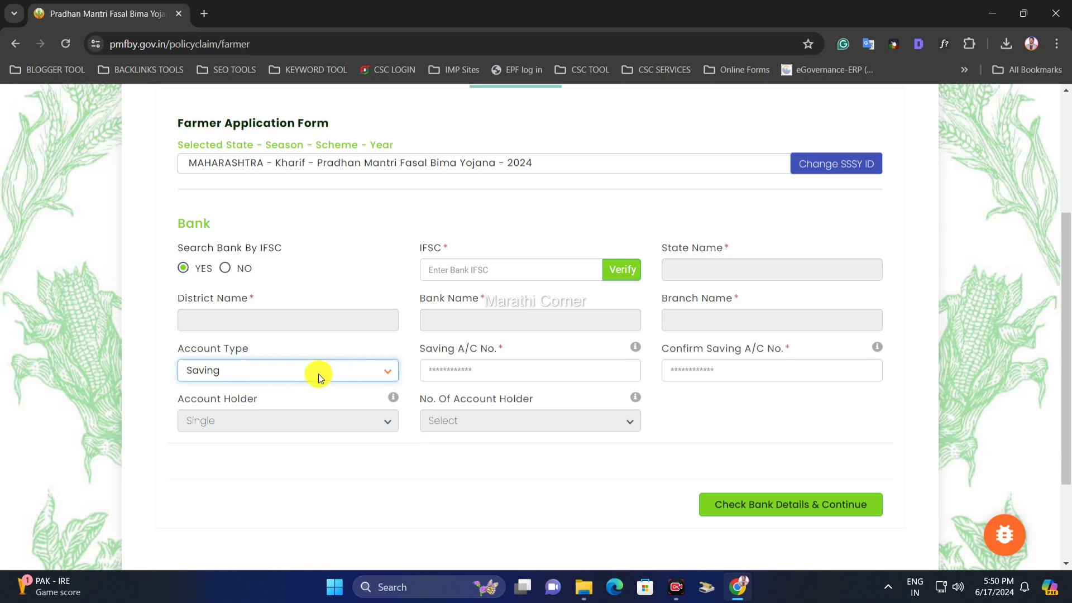
{"action": "left_click", "coordinate": [420, 351]}
{"action": "left_click", "coordinate": [473, 378]}
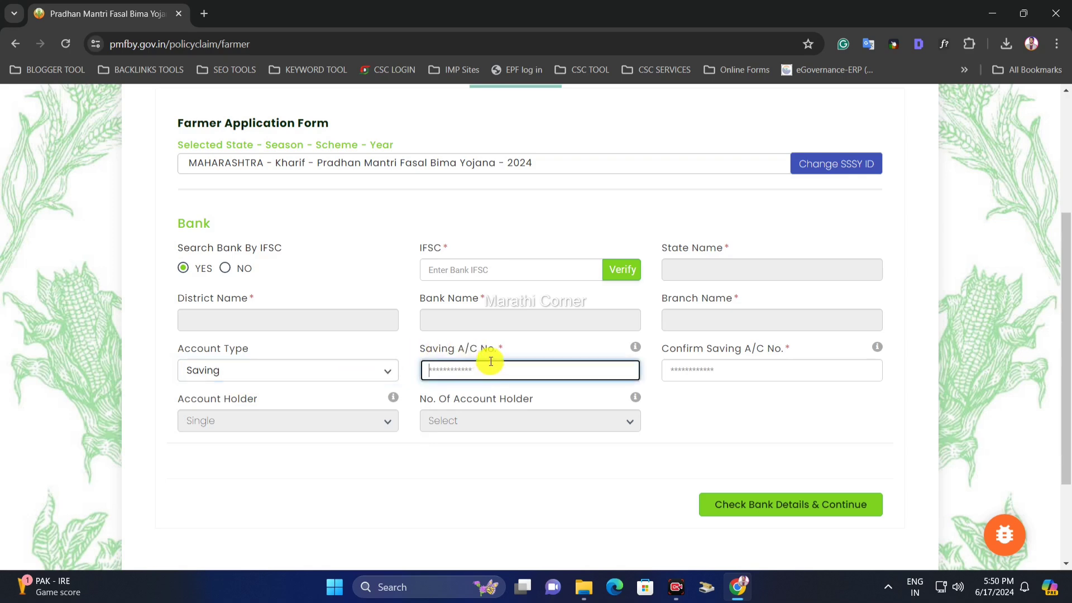
{"action": "left_click_drag", "start_coordinate": [686, 350], "coordinate": [739, 364]}
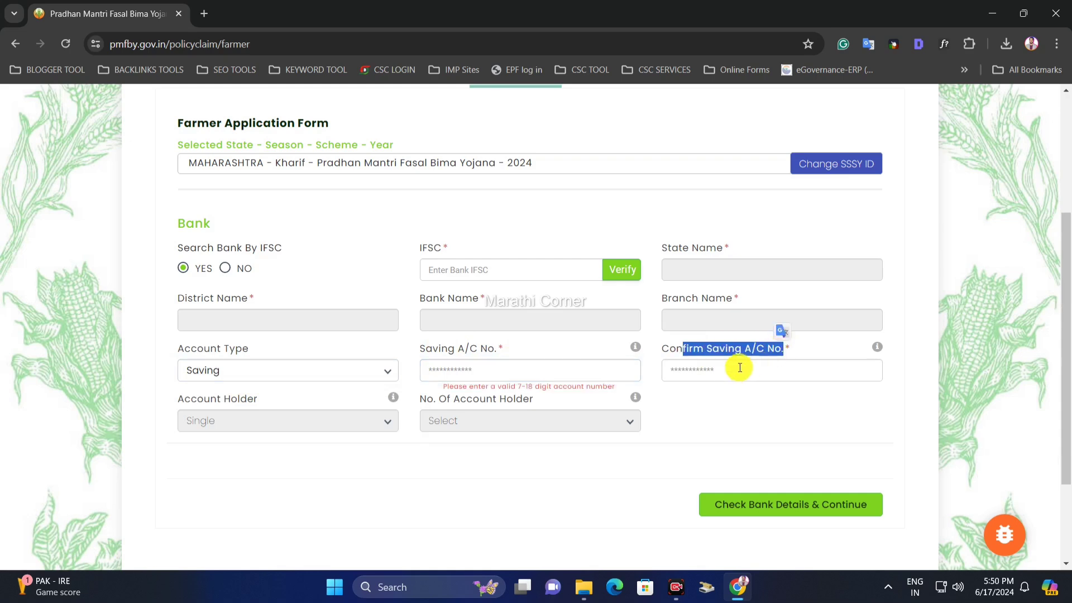
{"action": "left_click", "coordinate": [730, 367]}
{"action": "left_click", "coordinate": [736, 394]}
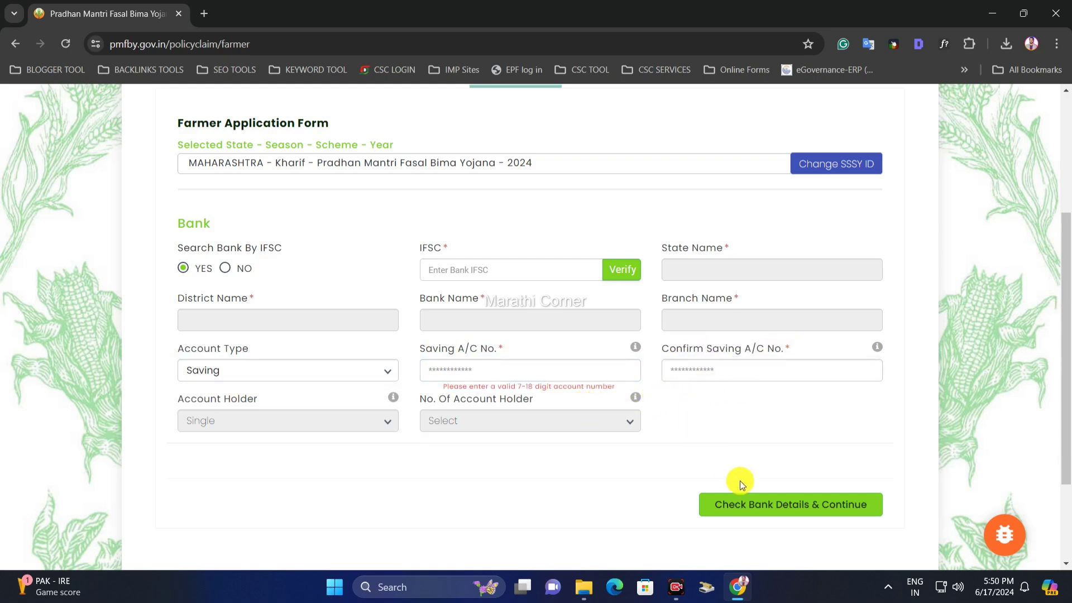
- Continue past bank details to Farmer Details and enter the Name as per Passbook
{"action": "left_click", "coordinate": [836, 515]}
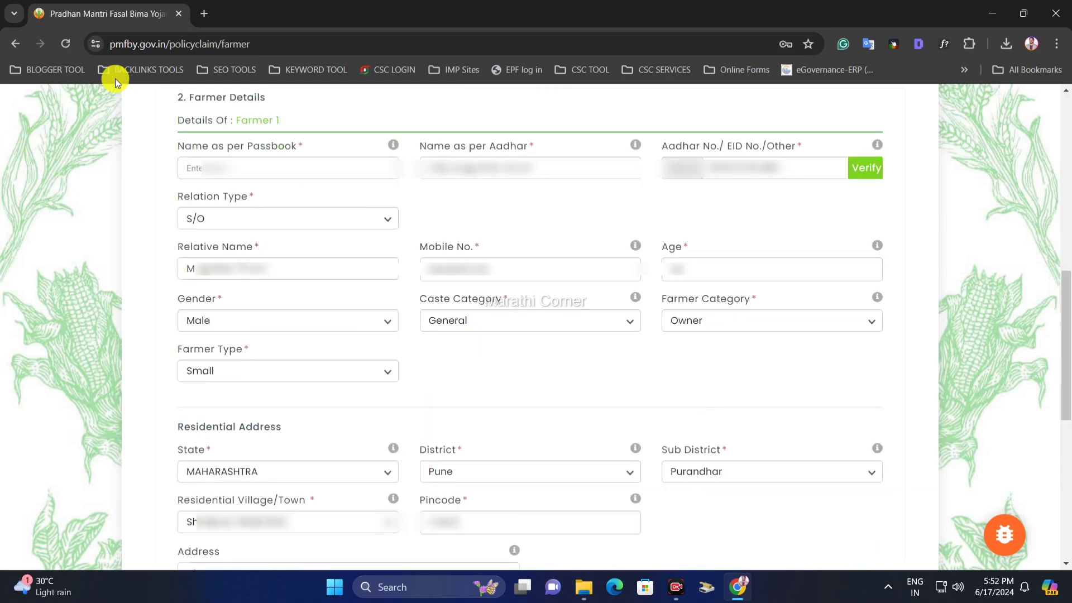
{"action": "left_click_drag", "start_coordinate": [189, 103], "coordinate": [261, 98]}
{"action": "left_click", "coordinate": [262, 98]}
{"action": "left_click_drag", "start_coordinate": [192, 148], "coordinate": [248, 146]}
{"action": "left_click", "coordinate": [243, 146]}
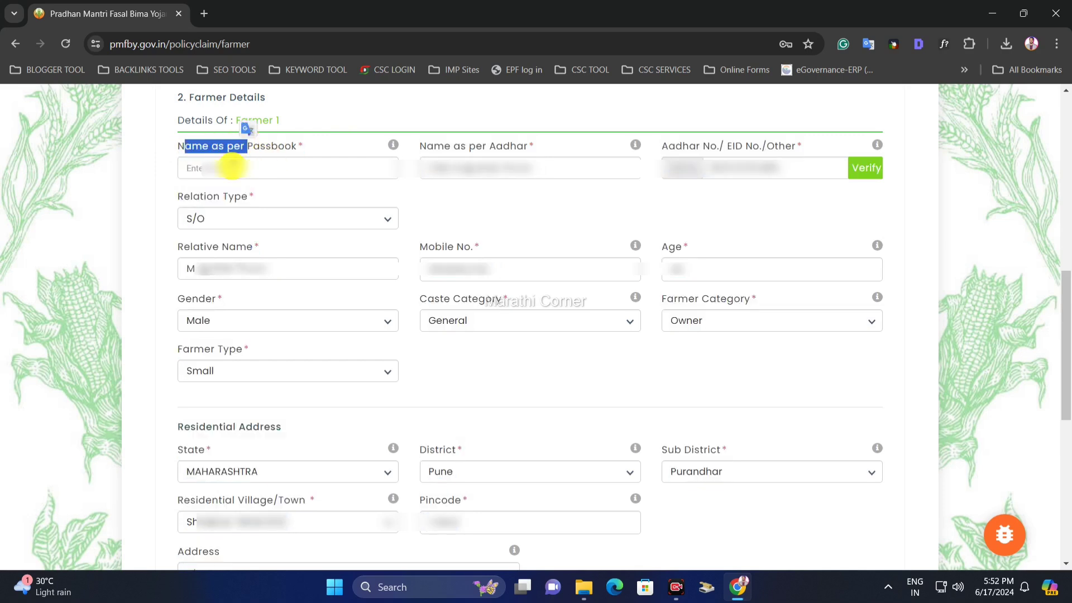
{"action": "left_click", "coordinate": [232, 167]}
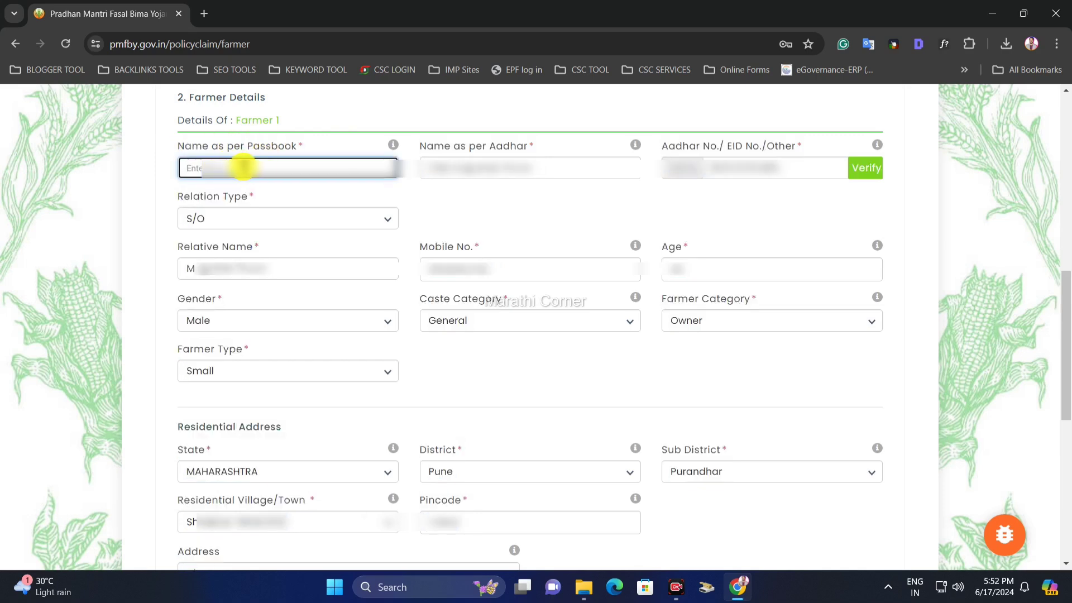
- Check the name as per Aadhaar, then verify the farmer's Aadhaar number
{"action": "left_click_drag", "start_coordinate": [421, 148], "coordinate": [519, 143]}
{"action": "left_click", "coordinate": [540, 166]}
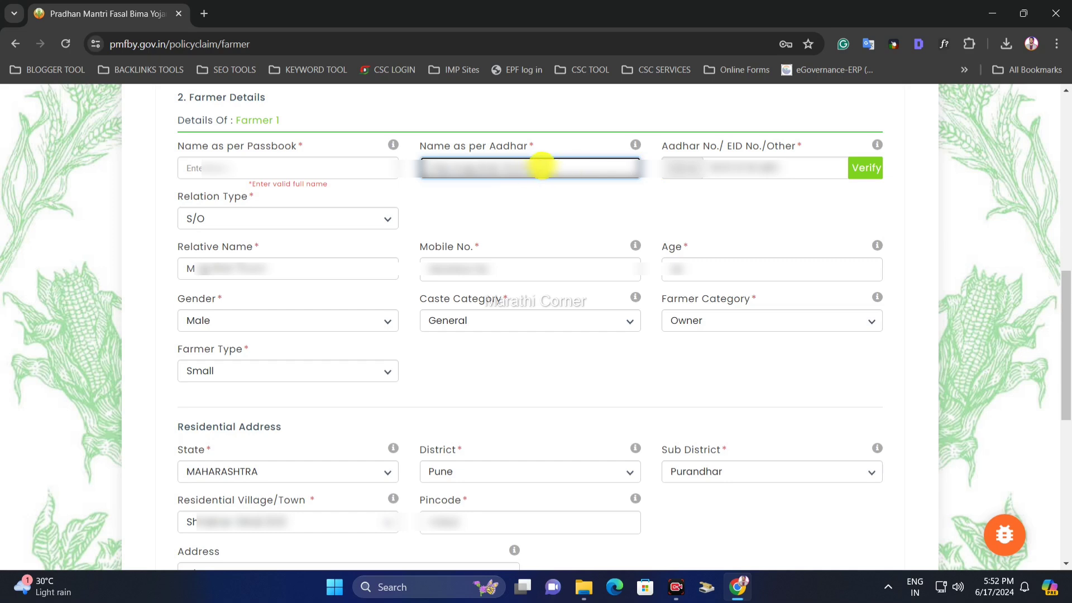
{"action": "left_click_drag", "start_coordinate": [541, 166], "coordinate": [464, 165]}
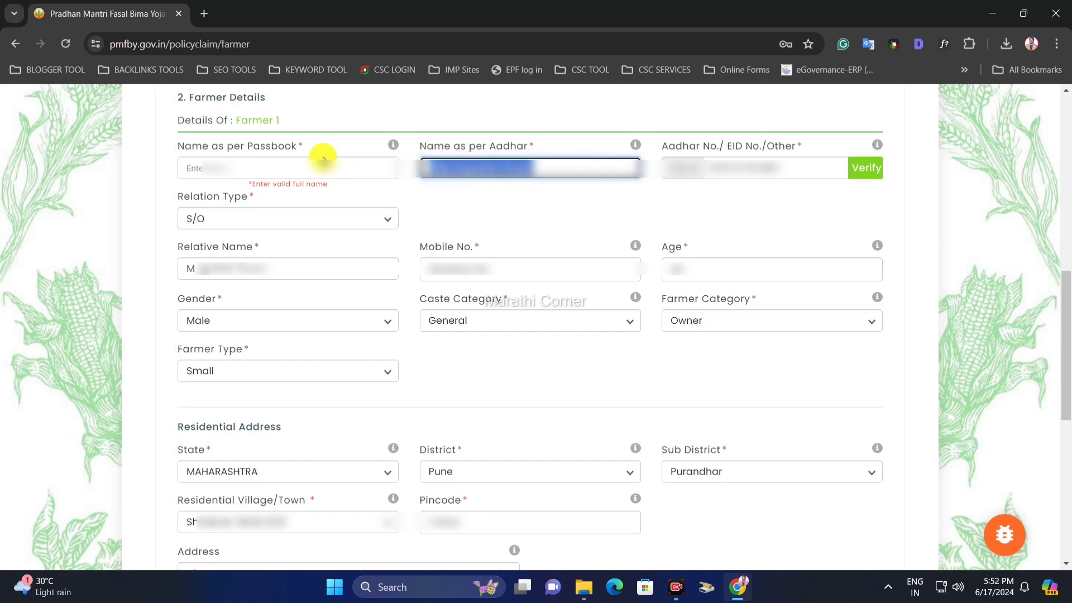
{"action": "left_click", "coordinate": [298, 152]}
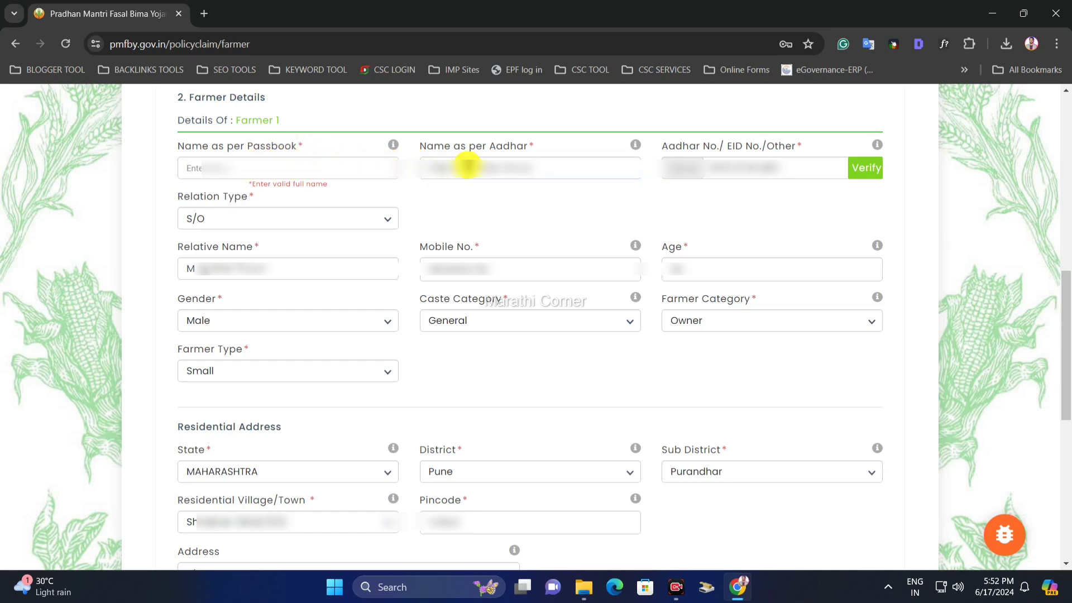
{"action": "left_click_drag", "start_coordinate": [668, 147], "coordinate": [749, 151]}
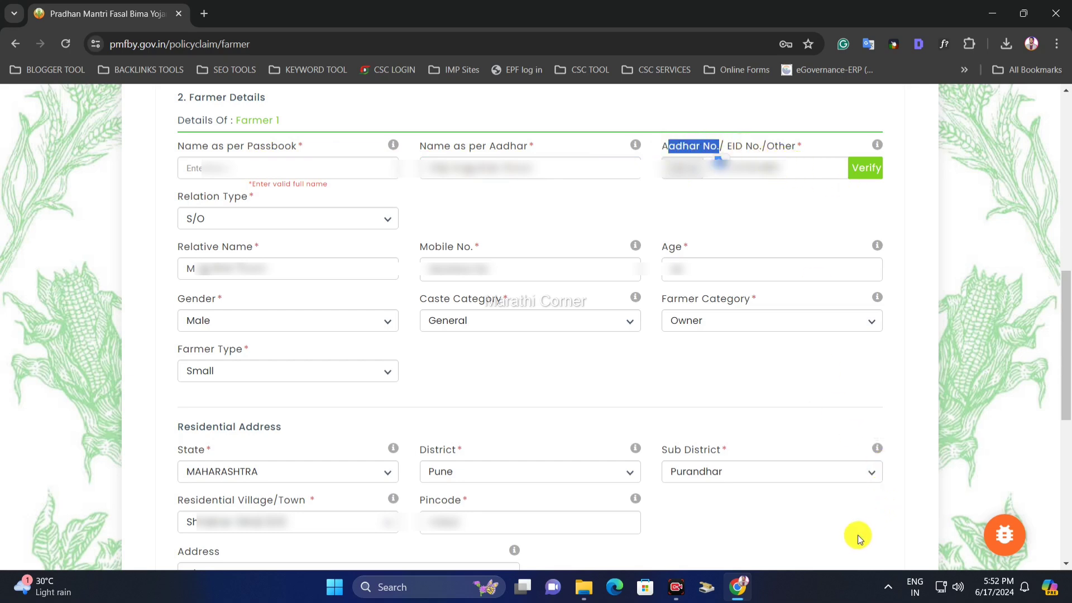
{"action": "left_click", "coordinate": [870, 172]}
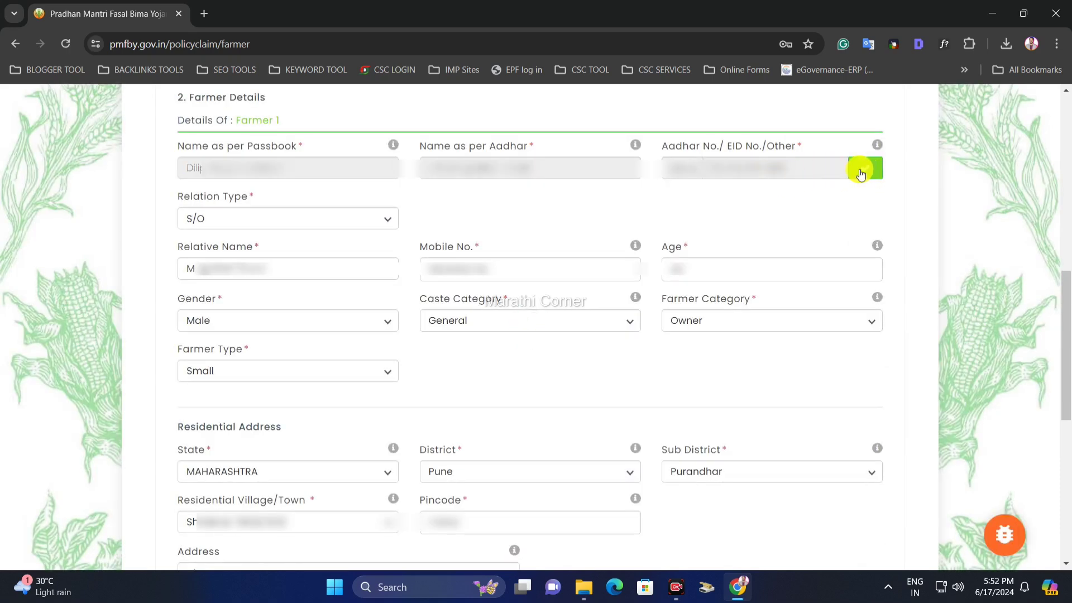
- Keep relation type S/O and review the relative name, mobile number and age fields
{"action": "left_click_drag", "start_coordinate": [185, 200], "coordinate": [244, 183]}
{"action": "left_click", "coordinate": [211, 218]}
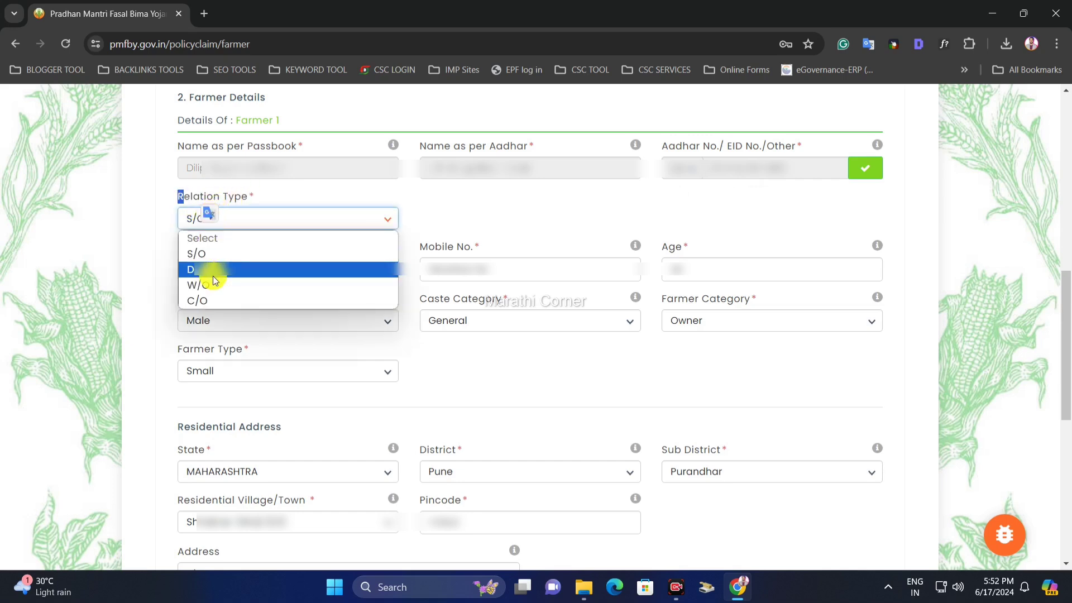
{"action": "left_click", "coordinate": [254, 254]}
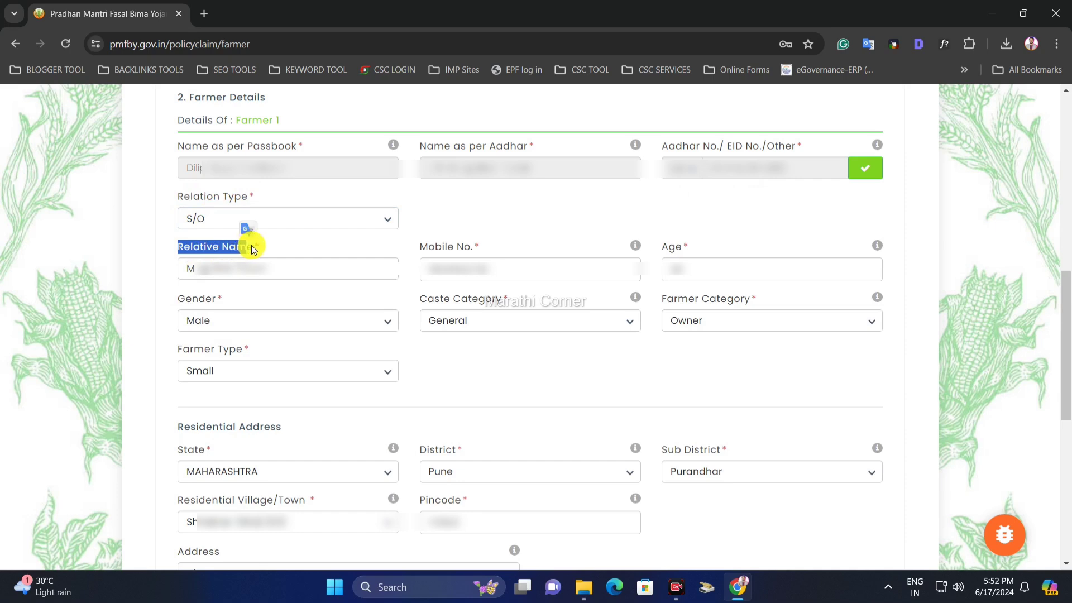
{"action": "left_click", "coordinate": [252, 245]}
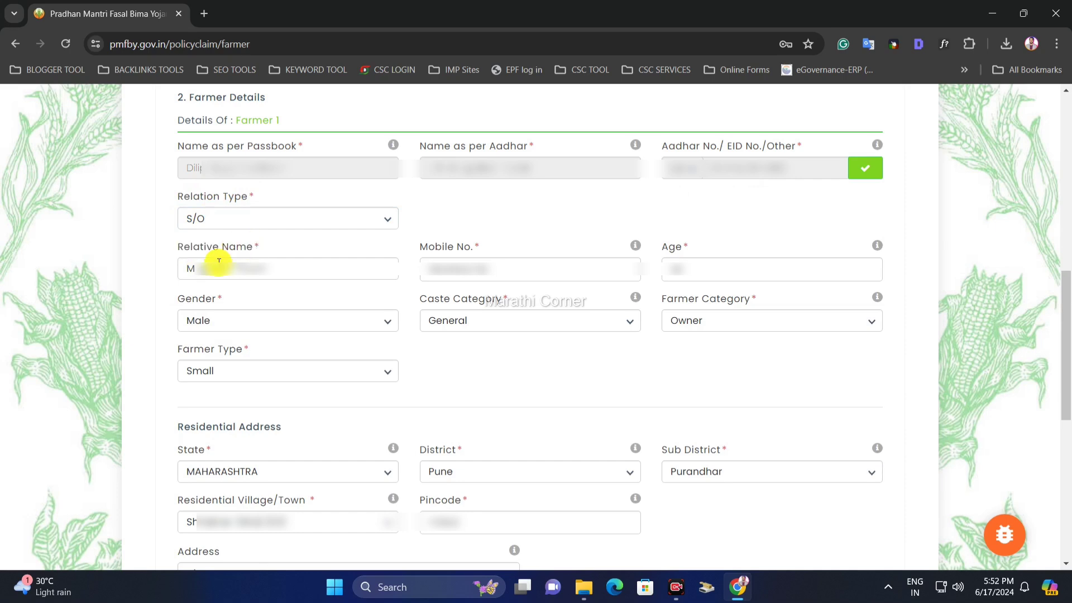
{"action": "triple_click", "coordinate": [191, 274]}
{"action": "left_click", "coordinate": [282, 267]}
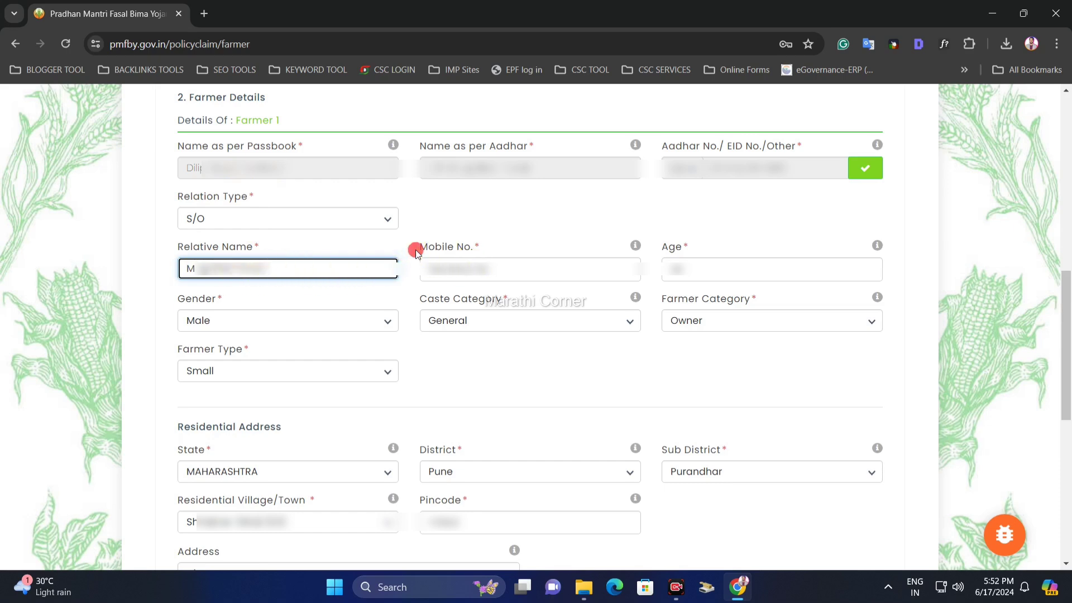
{"action": "left_click_drag", "start_coordinate": [416, 251], "coordinate": [478, 247]}
{"action": "left_click", "coordinate": [491, 247]}
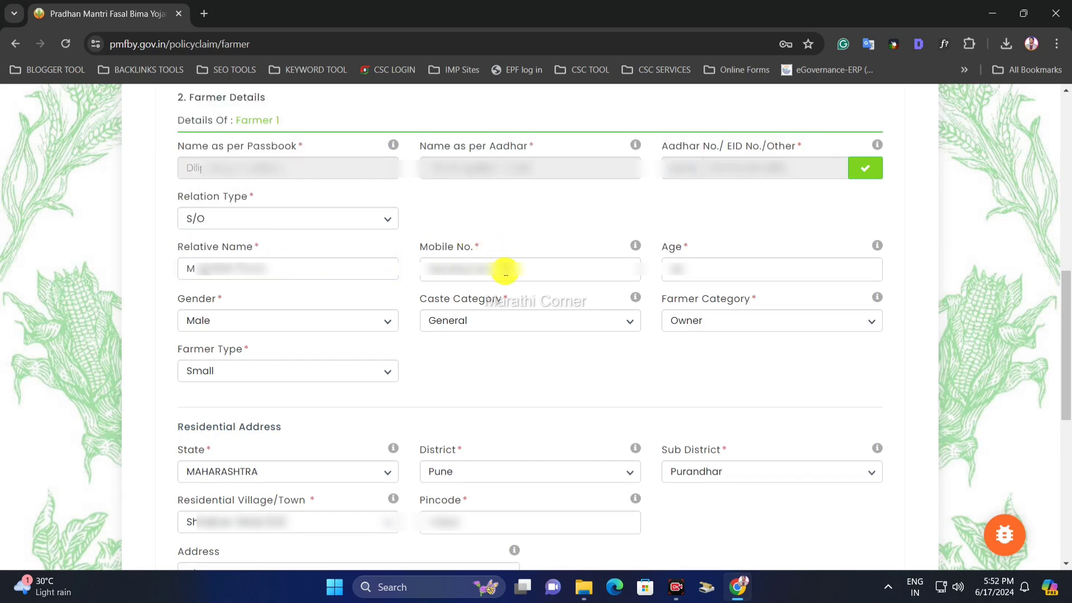
{"action": "left_click", "coordinate": [506, 270]}
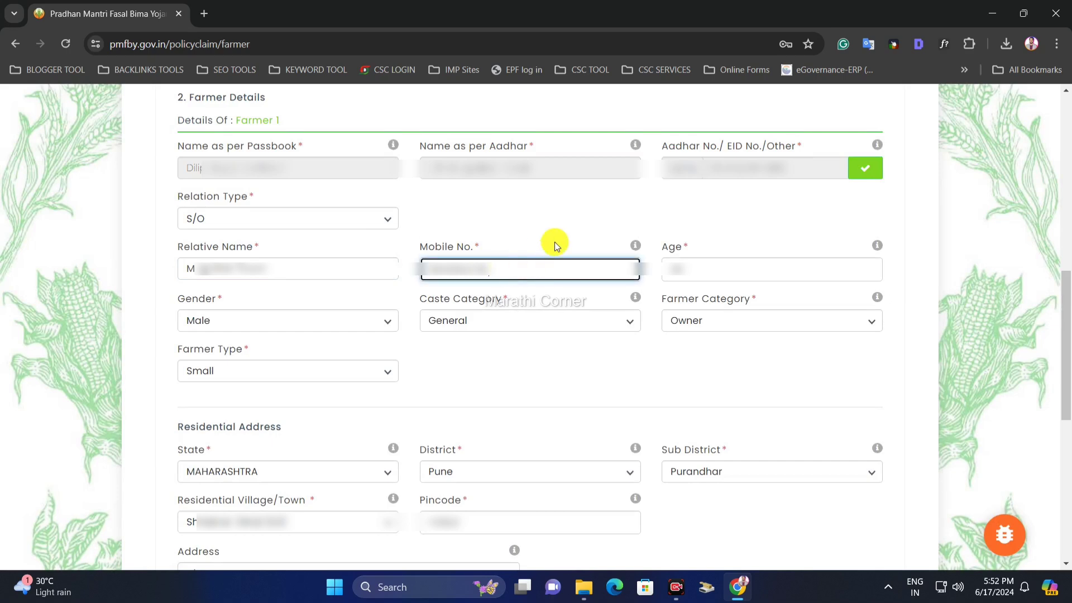
{"action": "left_click", "coordinate": [672, 262]}
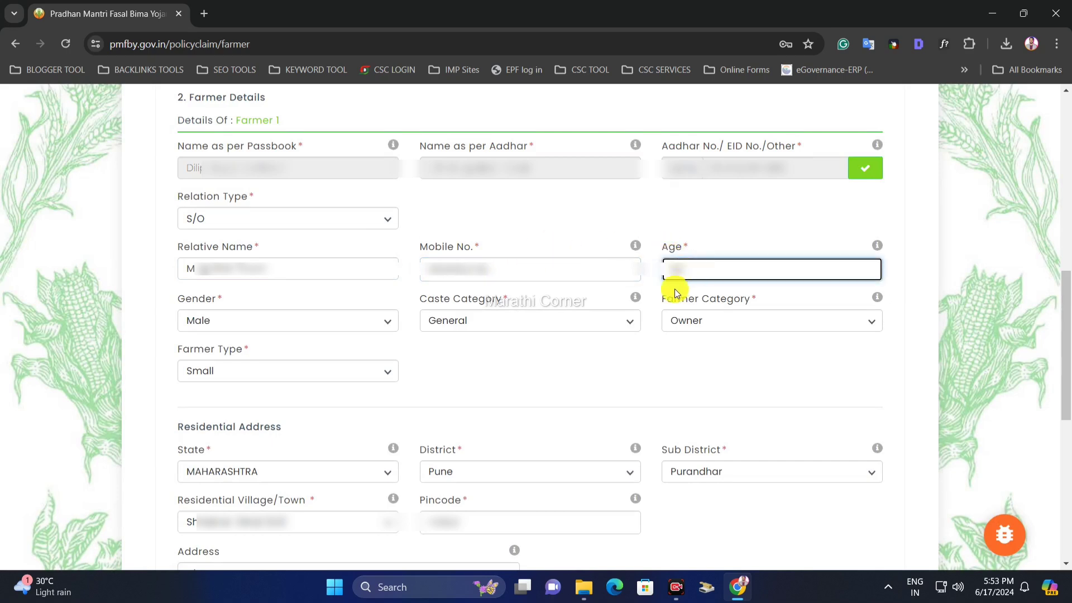
- Keep gender Male and caste category General
{"action": "left_click_drag", "start_coordinate": [151, 296], "coordinate": [200, 299]}
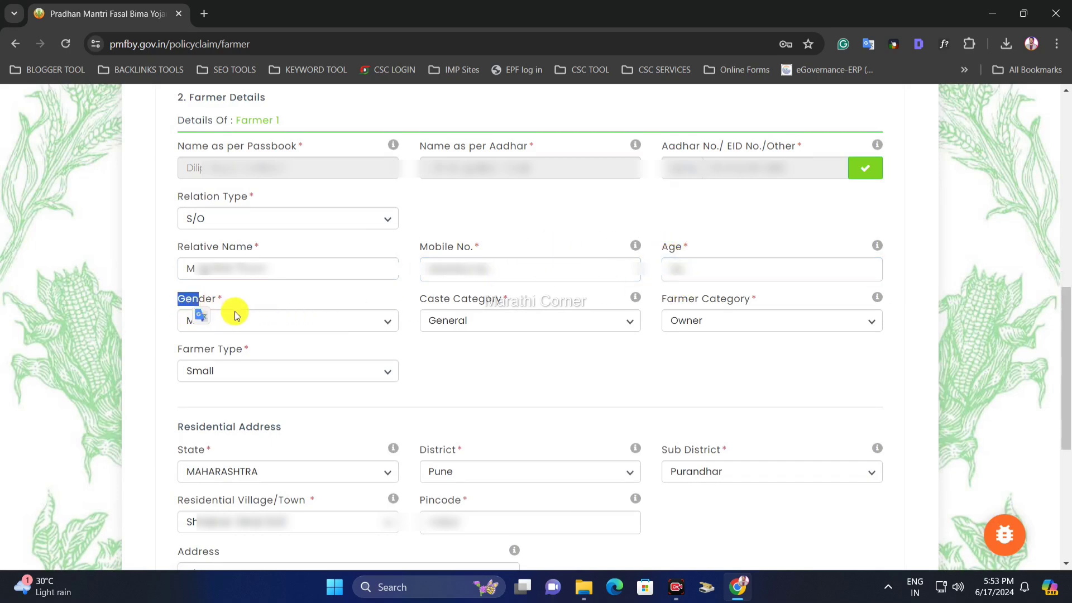
{"action": "left_click", "coordinate": [390, 329]}
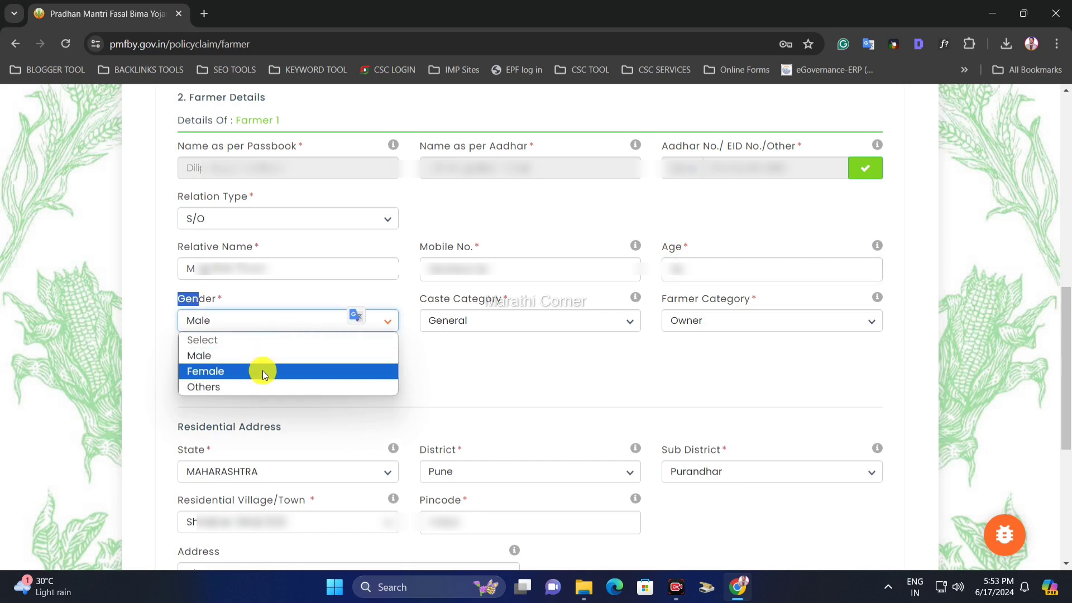
{"action": "left_click", "coordinate": [261, 355]}
{"action": "left_click", "coordinate": [471, 319]}
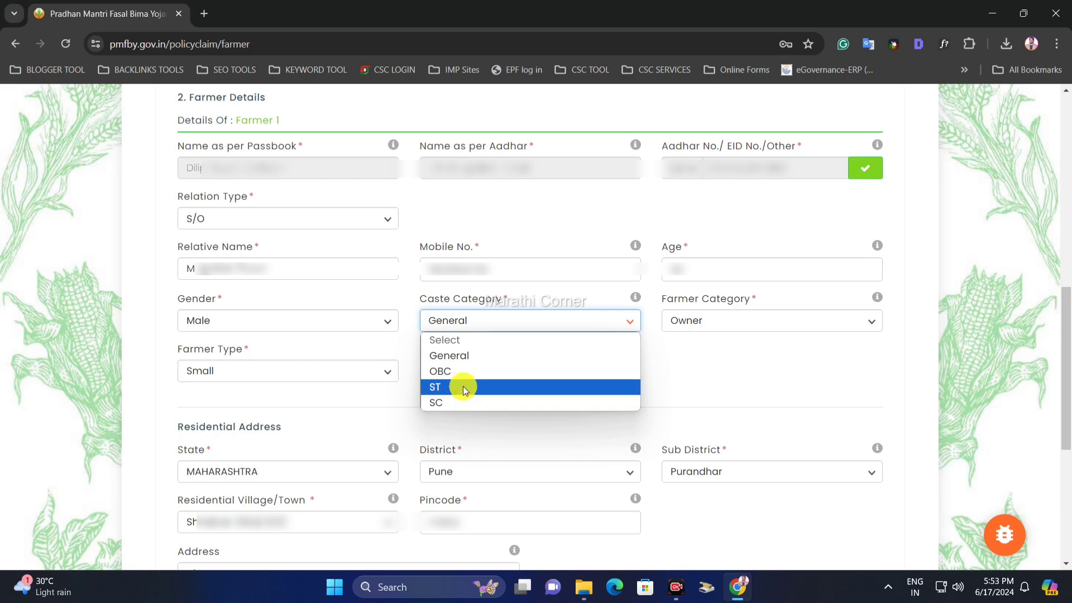
{"action": "left_click", "coordinate": [458, 357]}
{"action": "left_click", "coordinate": [472, 326]}
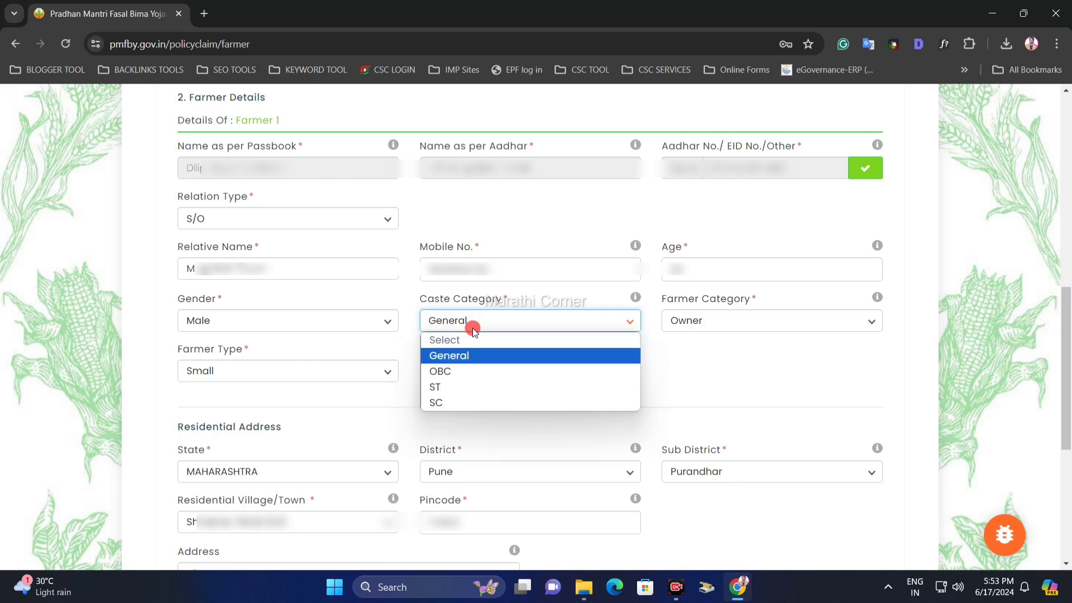
{"action": "left_click", "coordinate": [471, 358]}
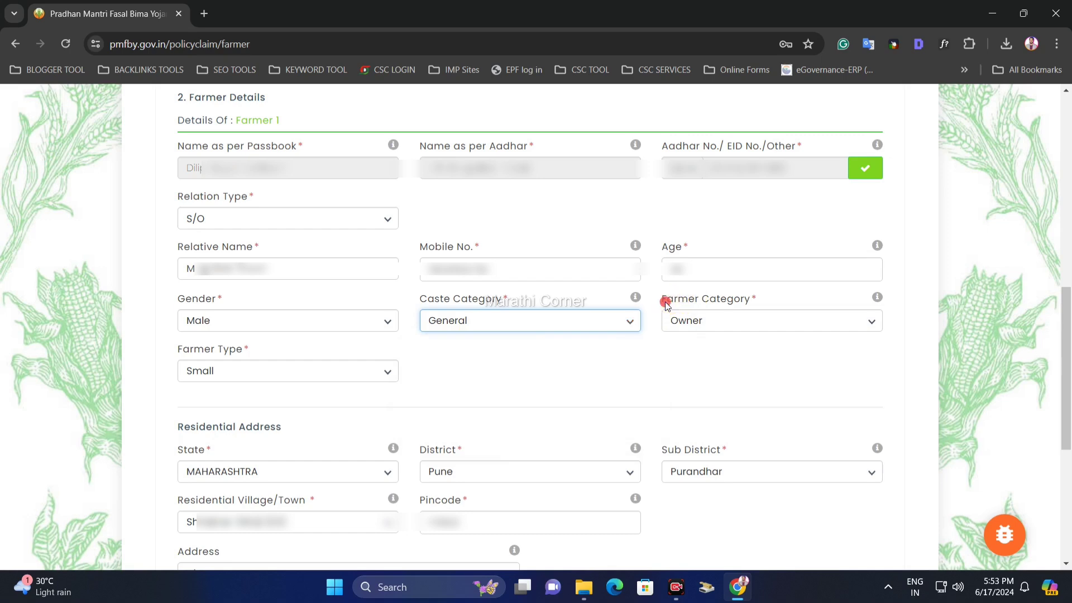
- Try Tenant and Sharecropper in Farmer Category, finally settling on Owner
{"action": "left_click_drag", "start_coordinate": [666, 302], "coordinate": [740, 299]}
{"action": "left_click", "coordinate": [717, 307]}
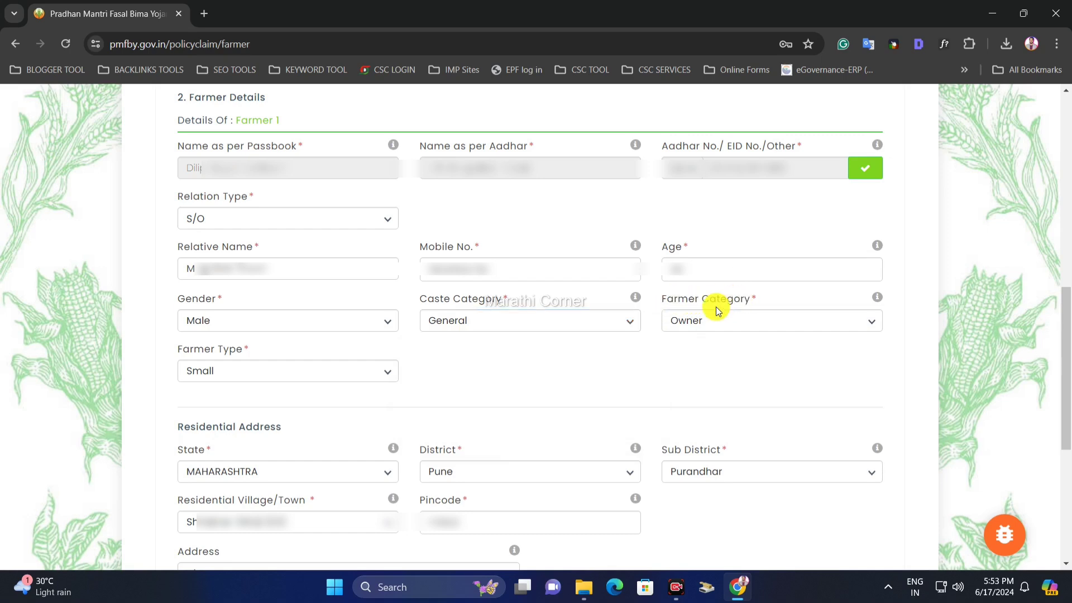
{"action": "left_click", "coordinate": [683, 322]}
{"action": "left_click", "coordinate": [691, 355]}
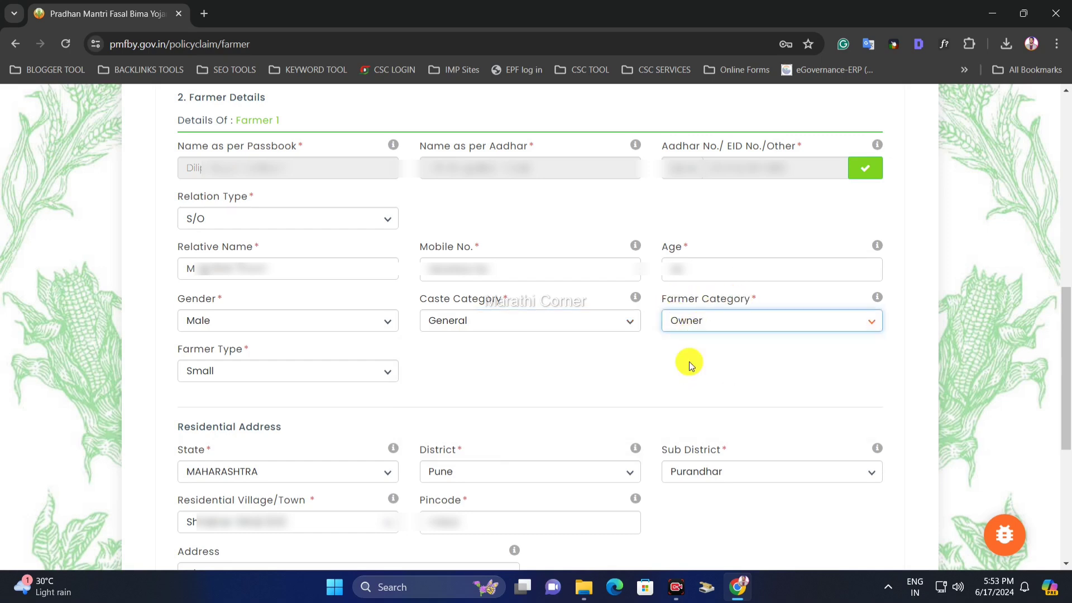
{"action": "left_click", "coordinate": [709, 320]}
{"action": "left_click", "coordinate": [694, 356]}
{"action": "left_click", "coordinate": [702, 328]}
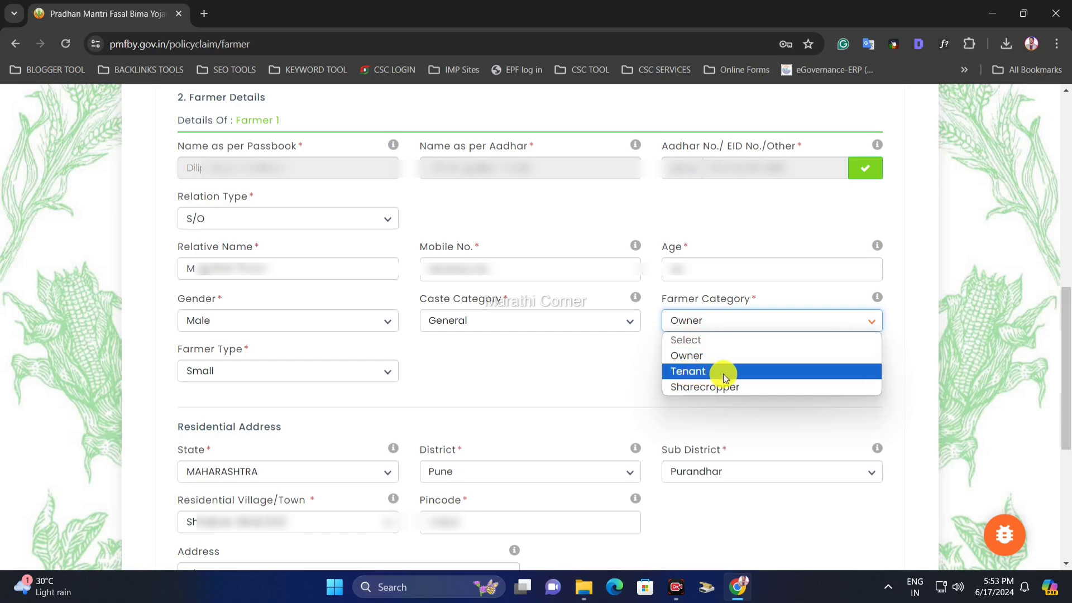
{"action": "left_click", "coordinate": [692, 373]}
{"action": "left_click", "coordinate": [717, 329]}
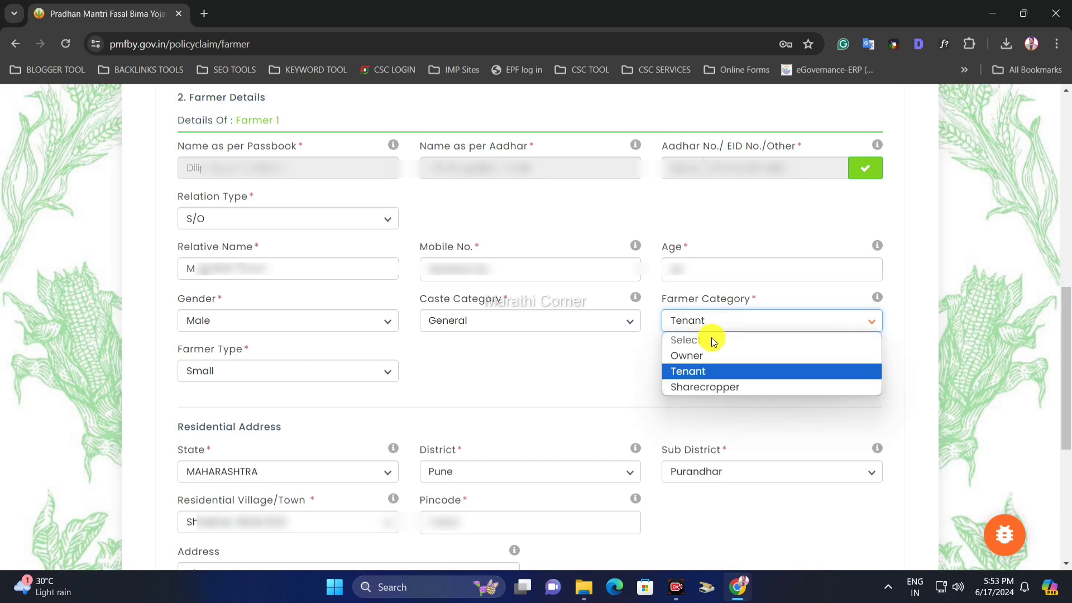
{"action": "left_click", "coordinate": [746, 387]}
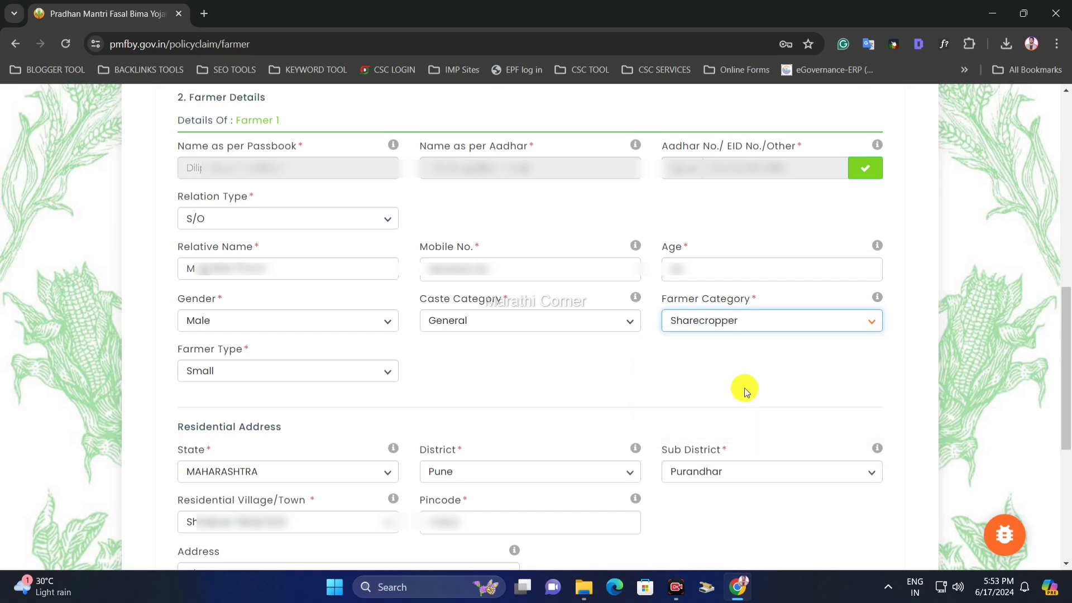
{"action": "left_click", "coordinate": [708, 330]}
{"action": "left_click", "coordinate": [706, 356]}
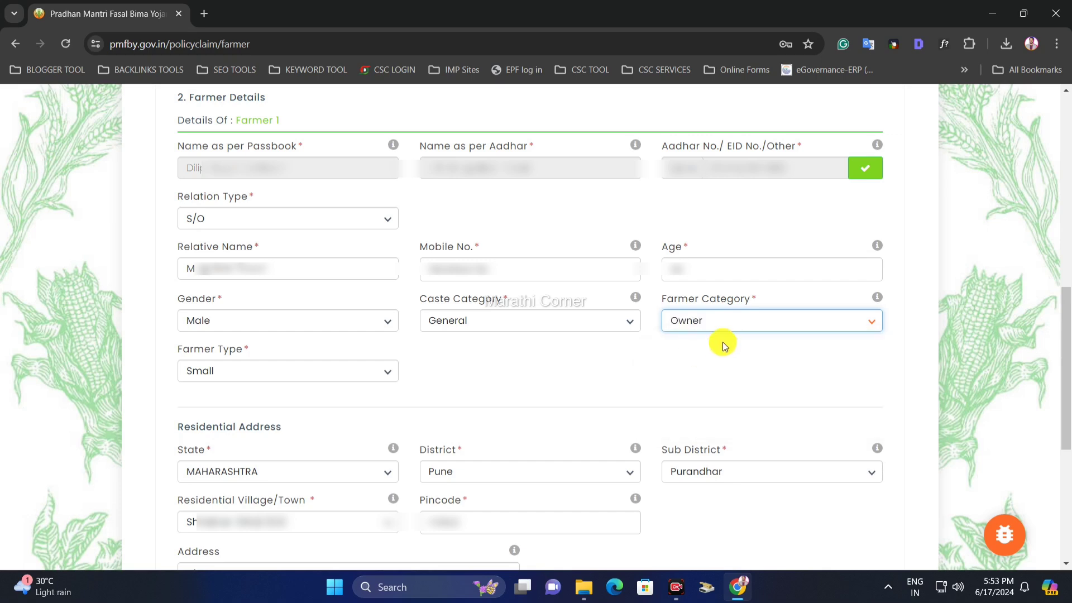
- Try Marginal and Other as farmer type, then set it back to Small
{"action": "left_click_drag", "start_coordinate": [179, 351], "coordinate": [246, 350]}
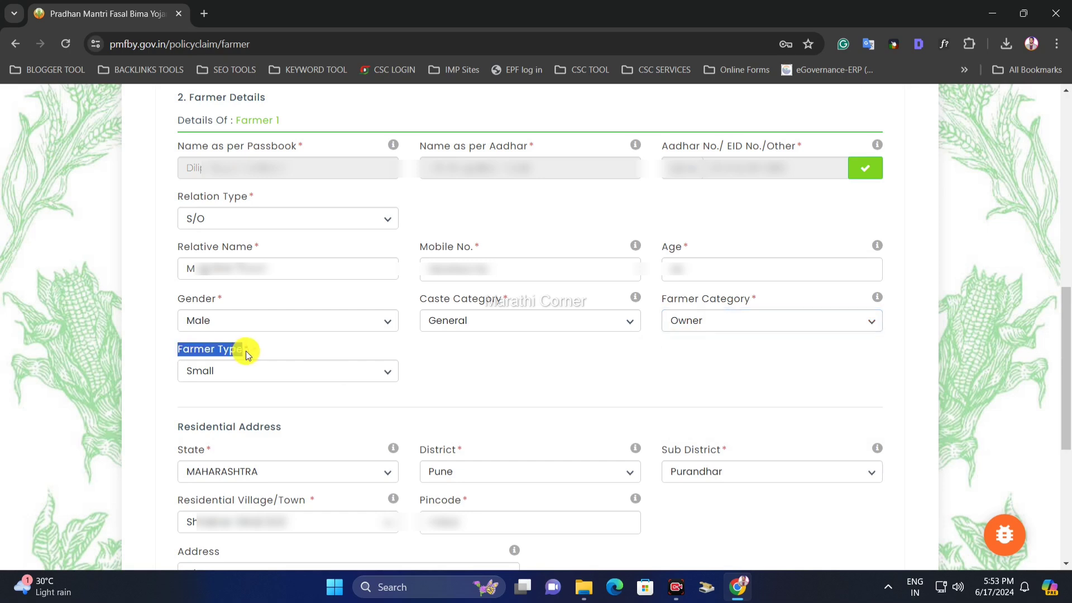
{"action": "left_click", "coordinate": [246, 351]}
{"action": "left_click", "coordinate": [254, 377]}
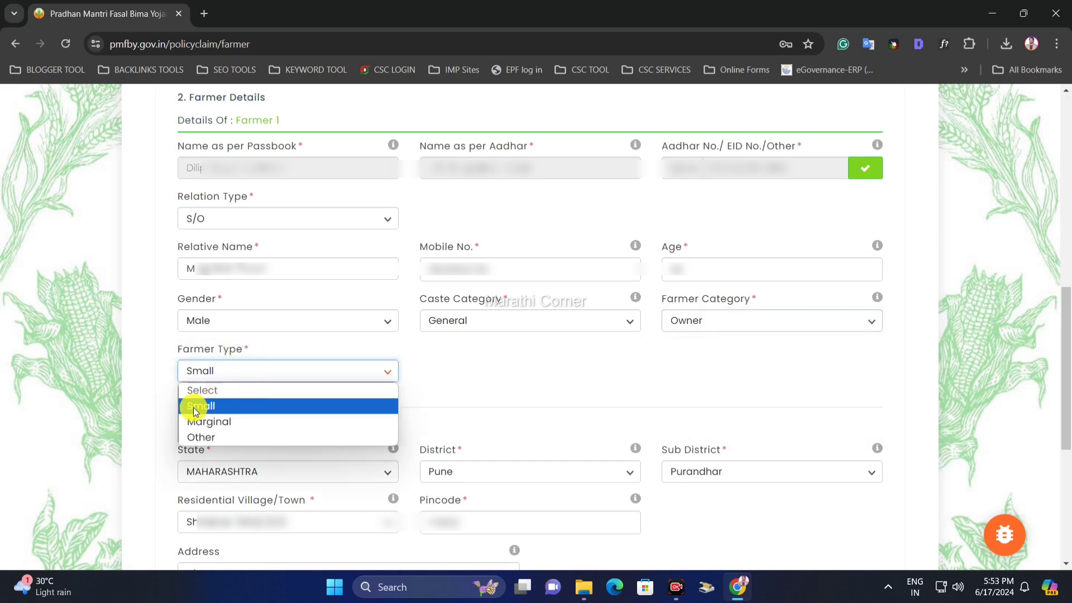
{"action": "left_click", "coordinate": [210, 407]}
{"action": "left_click", "coordinate": [251, 375]}
{"action": "left_click", "coordinate": [233, 406]}
{"action": "left_click", "coordinate": [223, 369]}
{"action": "left_click", "coordinate": [224, 423]}
{"action": "left_click", "coordinate": [256, 377]}
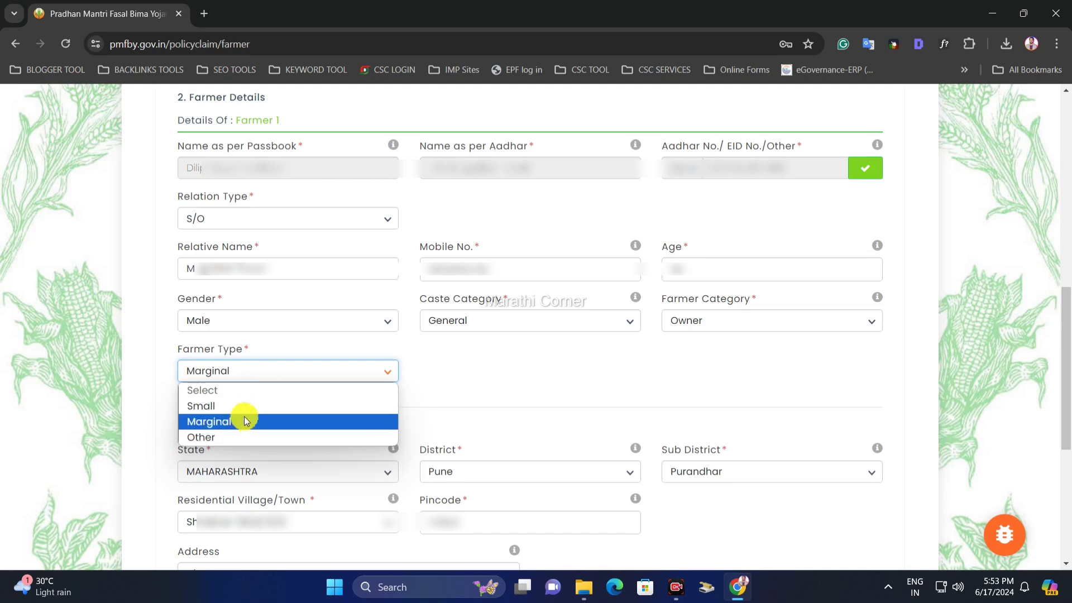
{"action": "left_click", "coordinate": [239, 438]}
{"action": "left_click", "coordinate": [234, 366]}
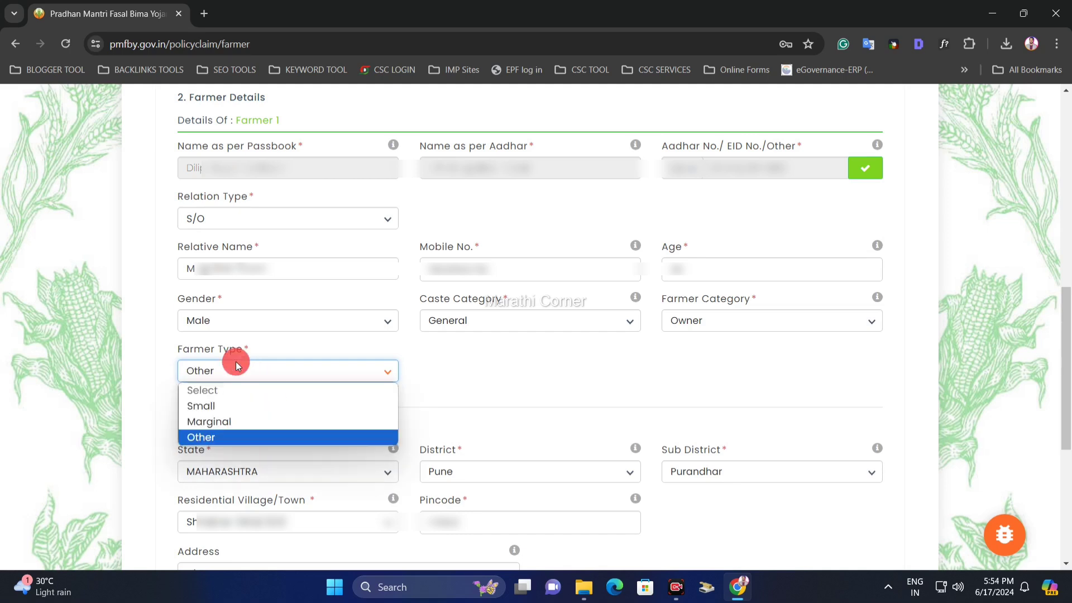
{"action": "left_click", "coordinate": [224, 408]}
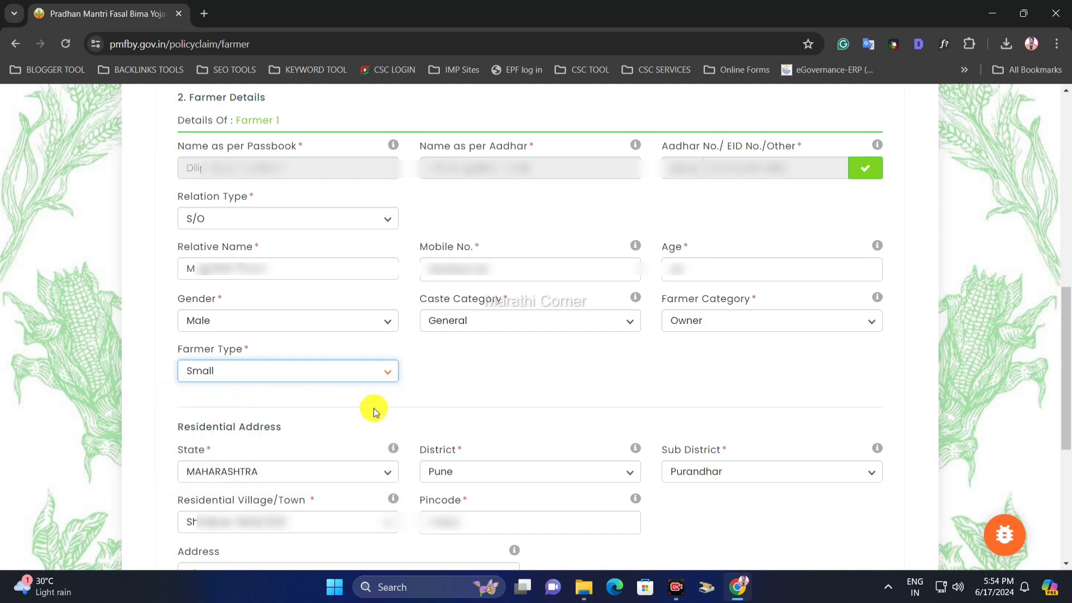
- Review the Residential Address section (MAHARASHTRA, Pune, Purandhar)
{"action": "left_click_drag", "start_coordinate": [184, 427], "coordinate": [293, 429]}
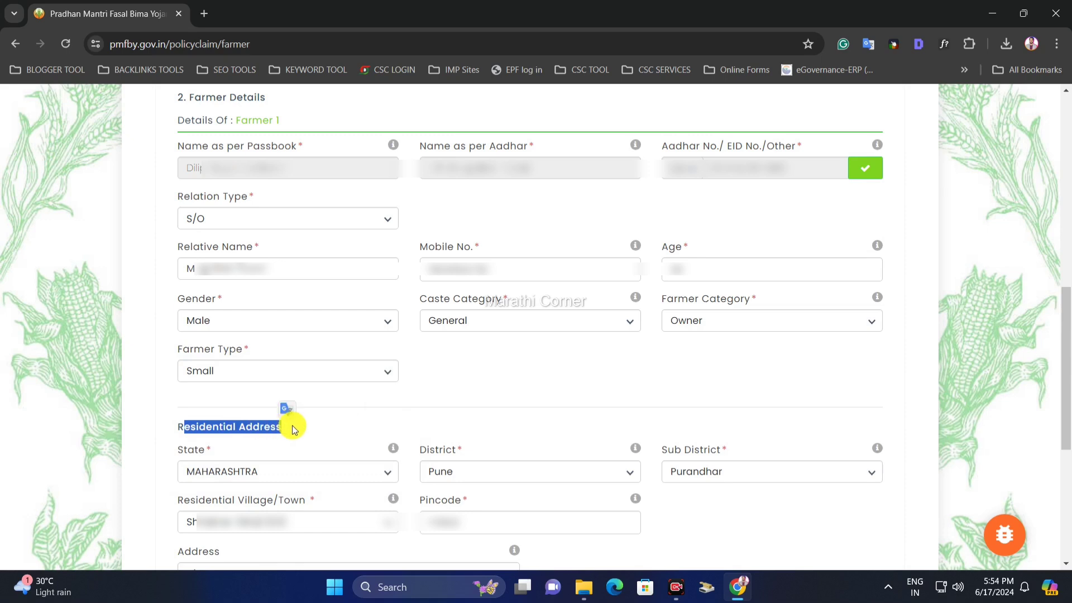
{"action": "left_click", "coordinate": [295, 435]}
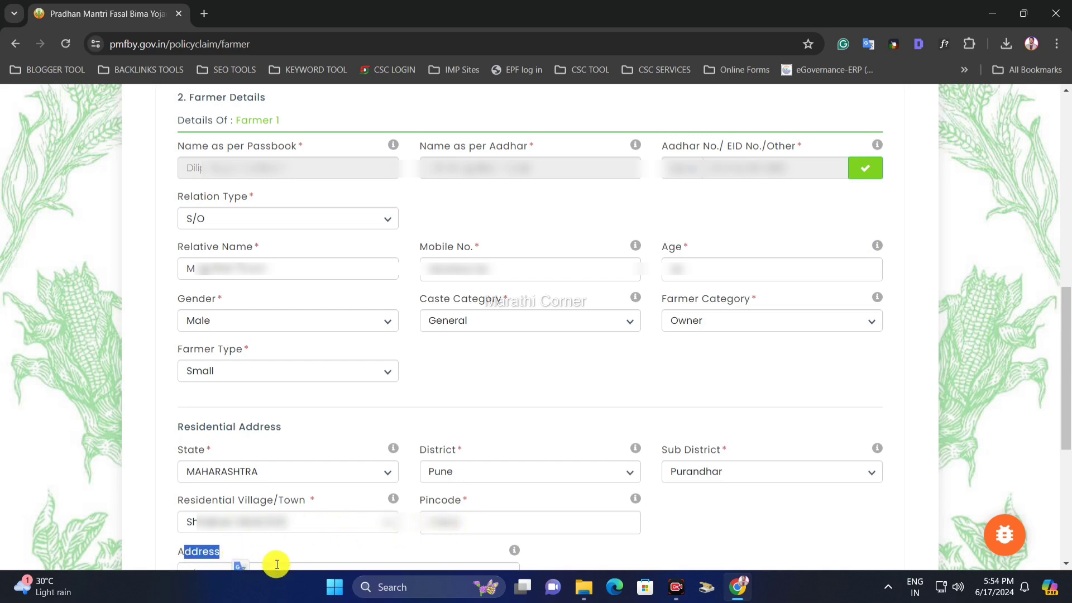
{"action": "left_click", "coordinate": [462, 550]}
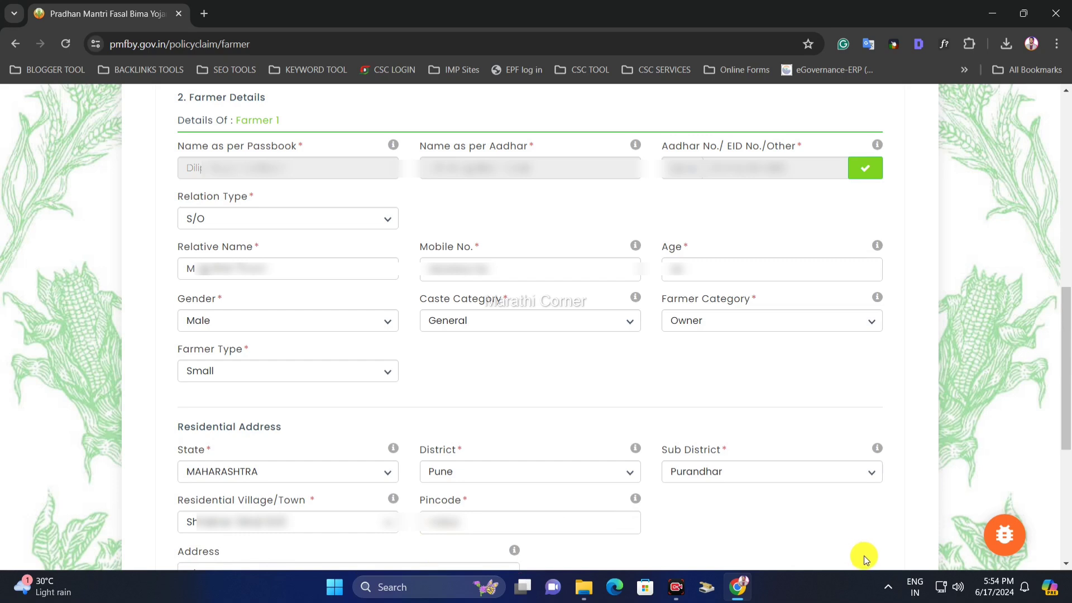
- Review the nominee name, age and address, keeping nominee relationship S/O
{"action": "scroll", "coordinate": [863, 555], "scroll_direction": "down", "scroll_amount": 8}
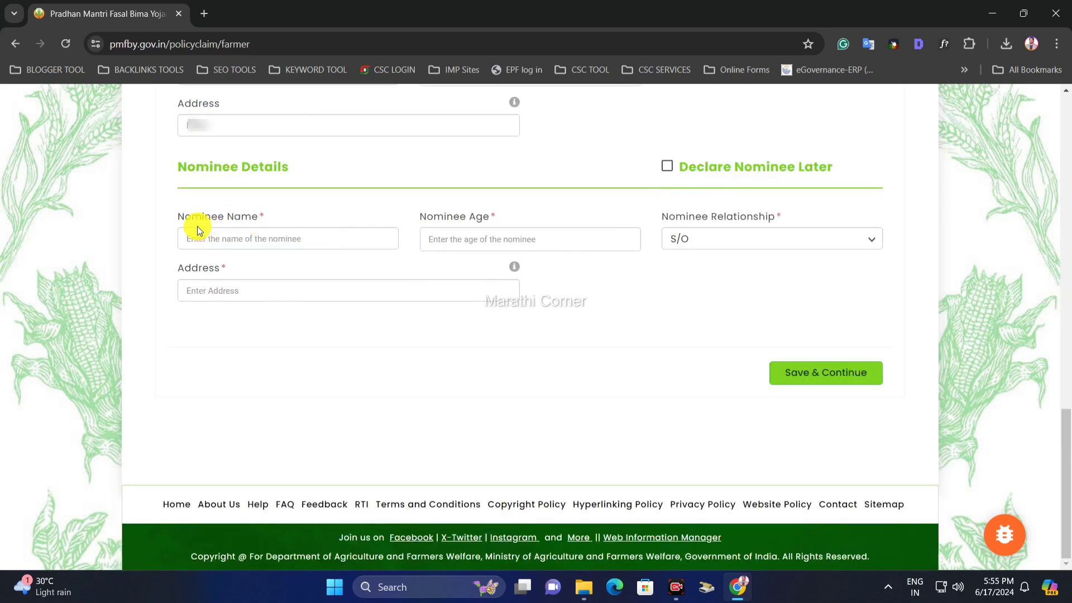
{"action": "left_click_drag", "start_coordinate": [202, 218], "coordinate": [252, 216]}
{"action": "left_click", "coordinate": [253, 217]}
{"action": "left_click_drag", "start_coordinate": [438, 223], "coordinate": [519, 232]}
{"action": "left_click", "coordinate": [519, 232]}
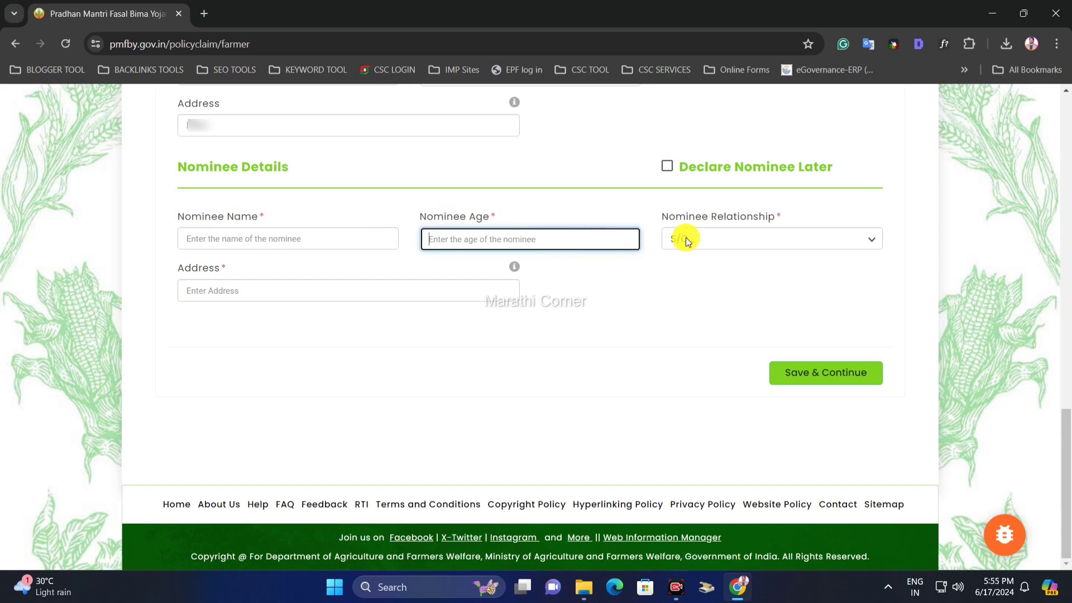
{"action": "left_click", "coordinate": [734, 240]}
{"action": "left_click", "coordinate": [701, 270]}
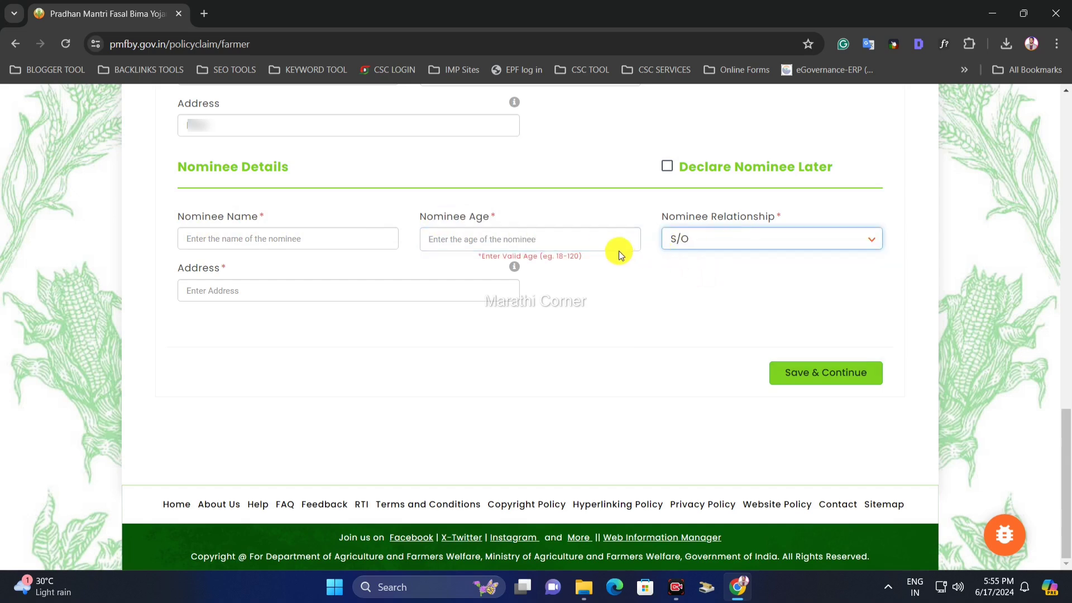
{"action": "left_click", "coordinate": [211, 292]}
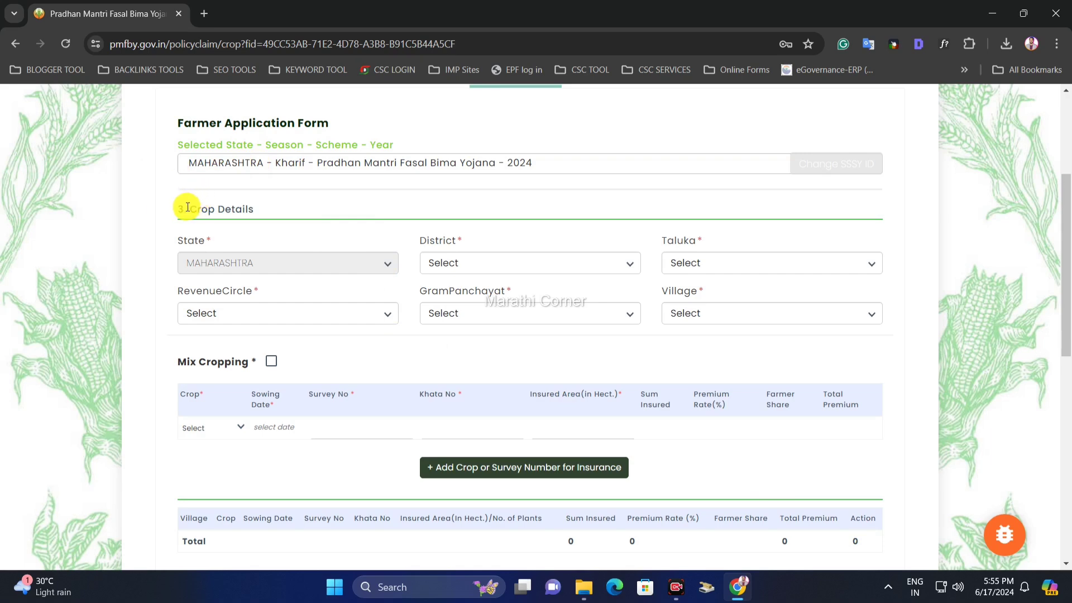
- Set District to Pune and Taluka to Purandhar in Crop Details
{"action": "left_click_drag", "start_coordinate": [185, 210], "coordinate": [273, 210]}
{"action": "left_click", "coordinate": [287, 204]}
{"action": "left_click_drag", "start_coordinate": [188, 209], "coordinate": [254, 213]}
{"action": "left_click", "coordinate": [283, 209]}
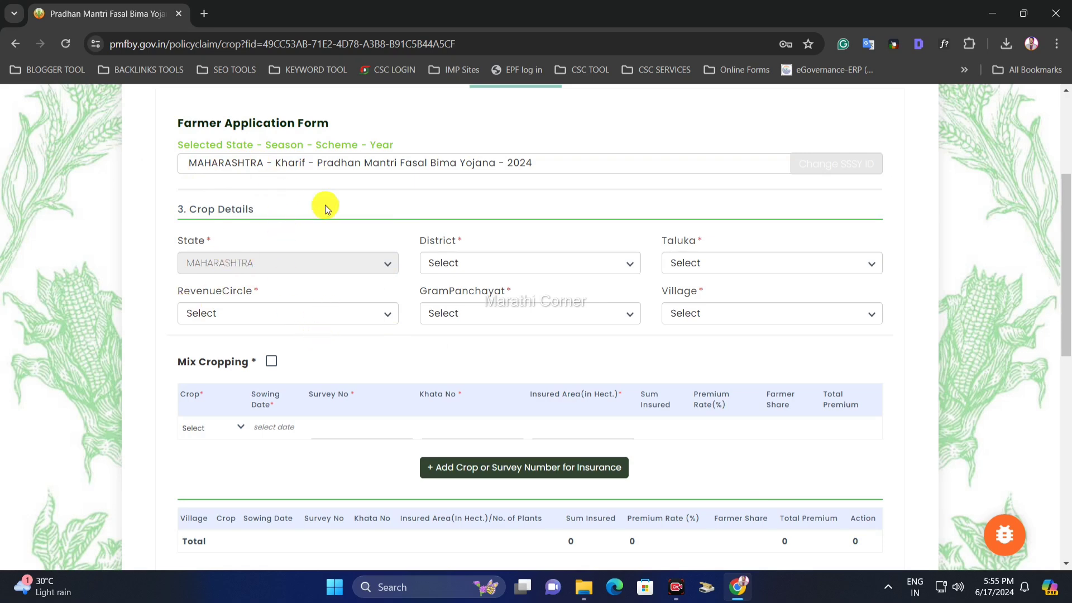
{"action": "left_click", "coordinate": [452, 263]}
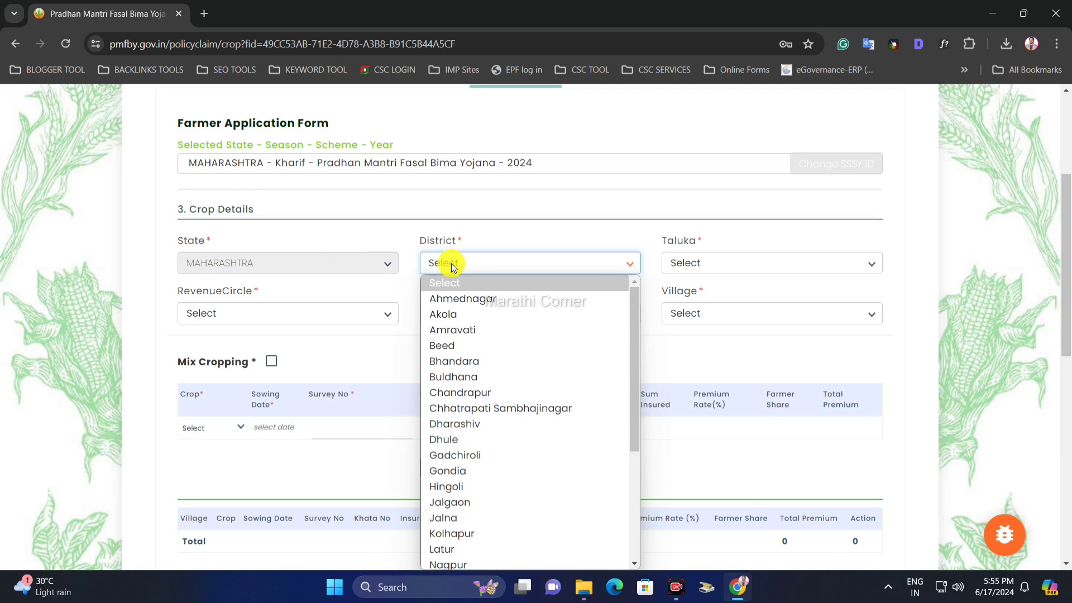
{"action": "key", "text": "p"}
{"action": "key", "text": "p"}
{"action": "key", "text": "p"}
{"action": "key", "text": "Return"}
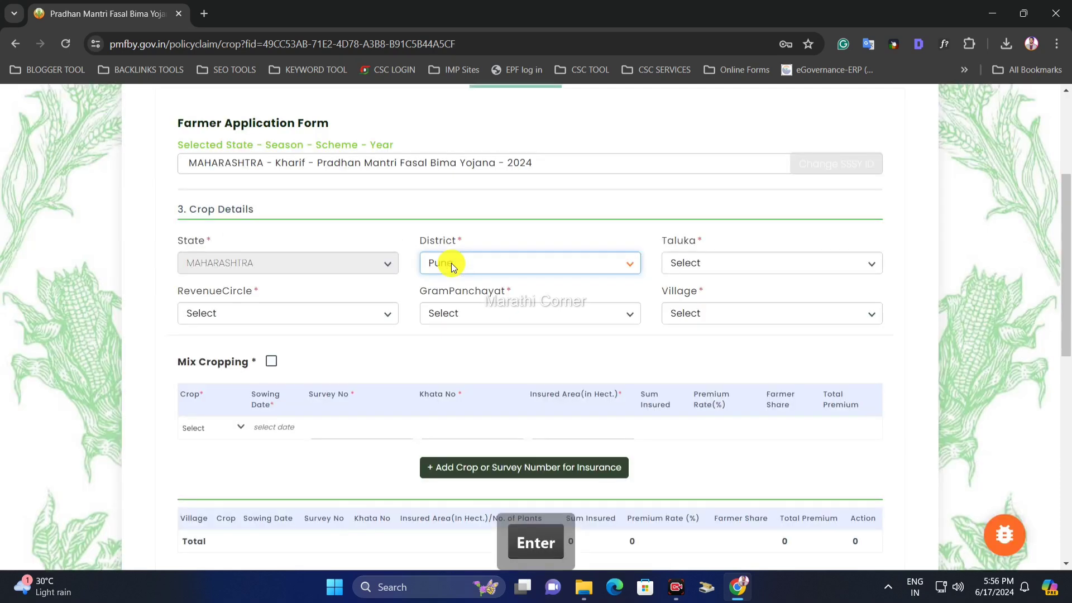
{"action": "left_click", "coordinate": [707, 262]}
{"action": "key", "text": "p"}
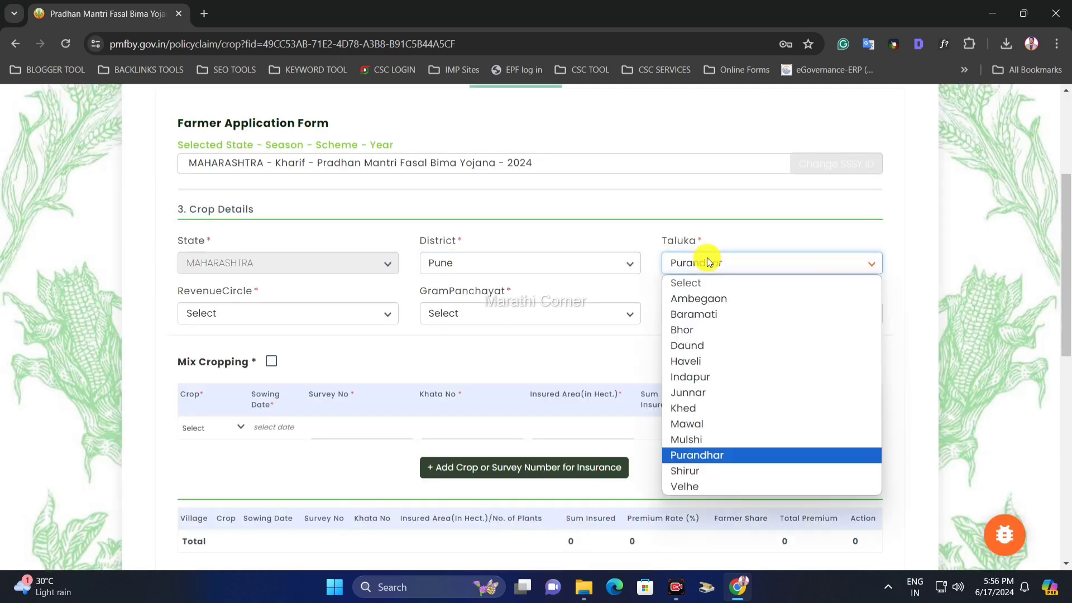
{"action": "key", "text": "Return"}
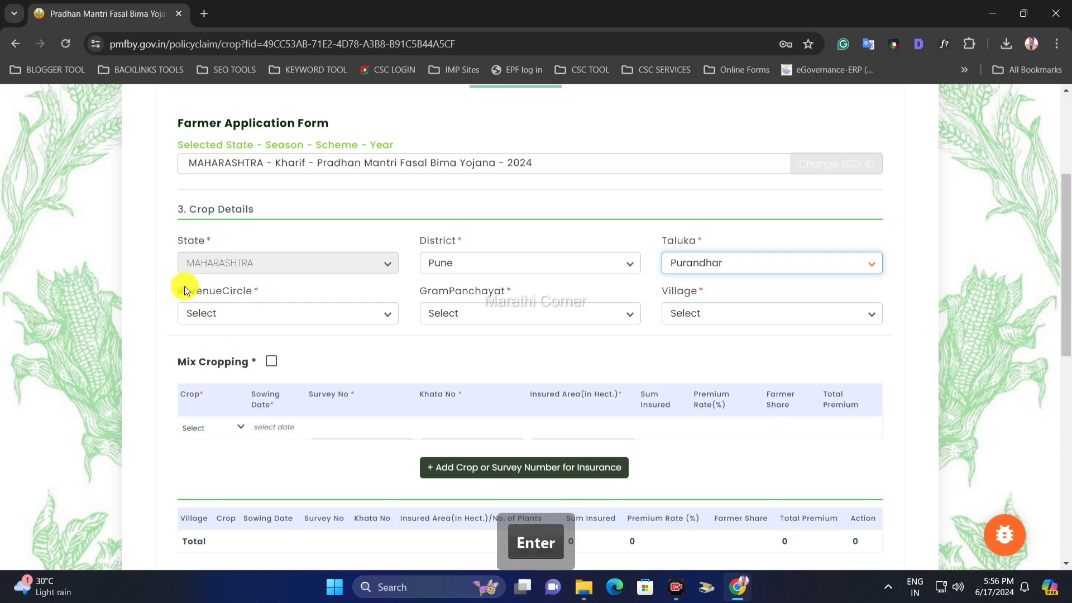
- Set the Revenue Circle to Valha, leaving Gram Panchayat unselected
{"action": "left_click_drag", "start_coordinate": [176, 290], "coordinate": [275, 290]}
{"action": "left_click", "coordinate": [259, 321]}
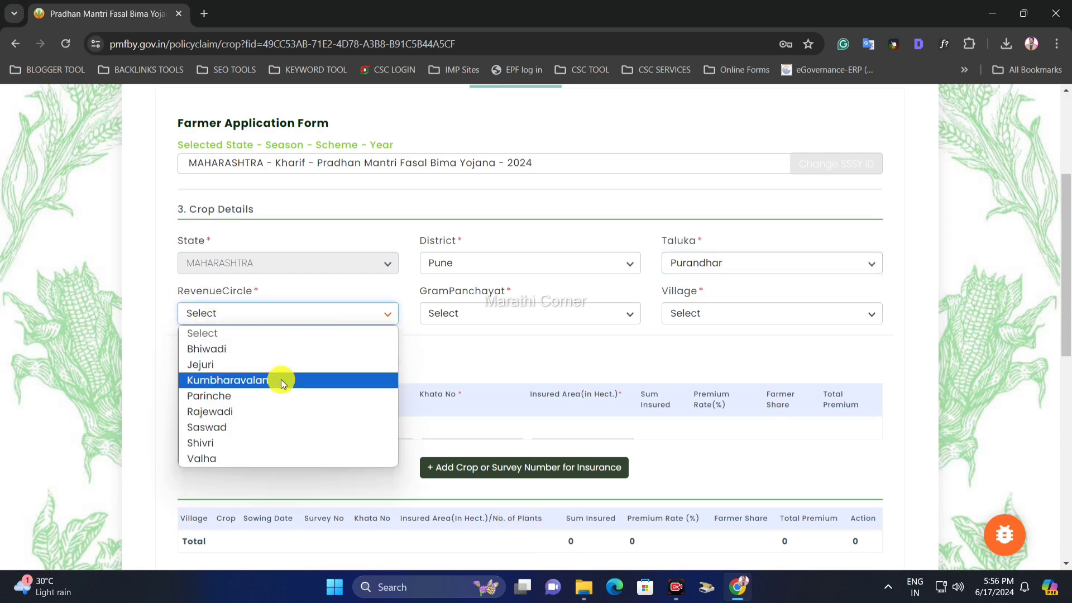
{"action": "left_click", "coordinate": [256, 460]}
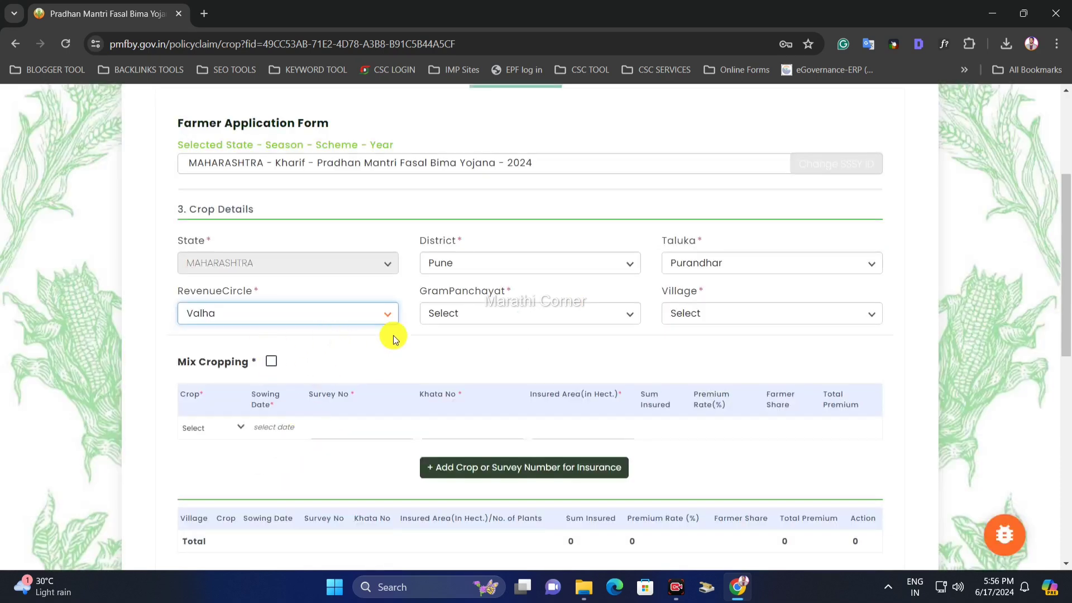
{"action": "left_click_drag", "start_coordinate": [416, 291], "coordinate": [521, 293]}
{"action": "left_click", "coordinate": [521, 294]}
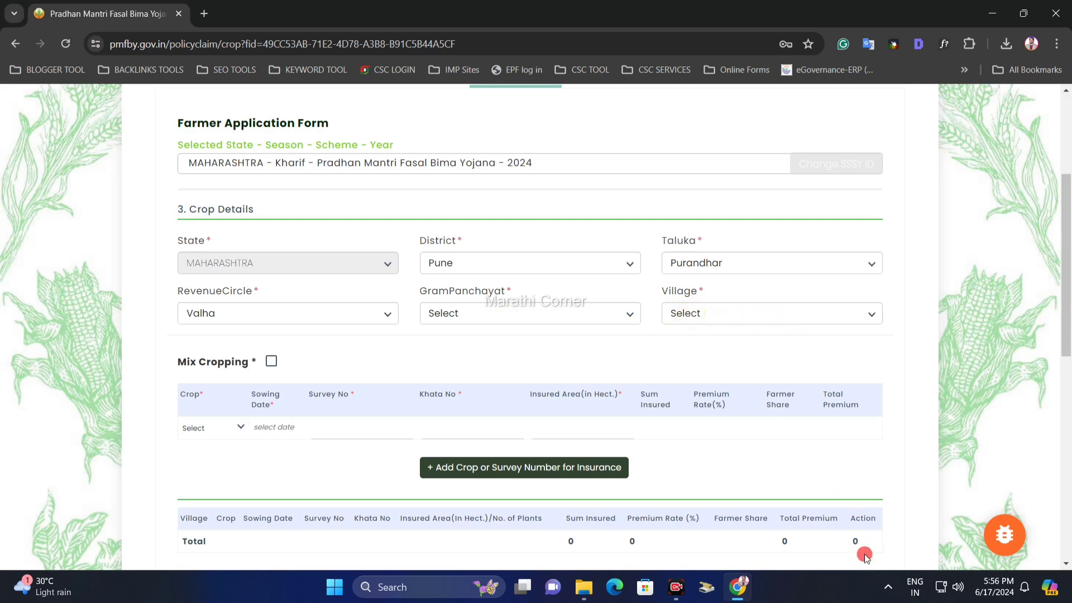
{"action": "scroll", "coordinate": [558, 304], "scroll_direction": "down", "scroll_amount": 2}
{"action": "left_click_drag", "start_coordinate": [494, 199], "coordinate": [522, 199]}
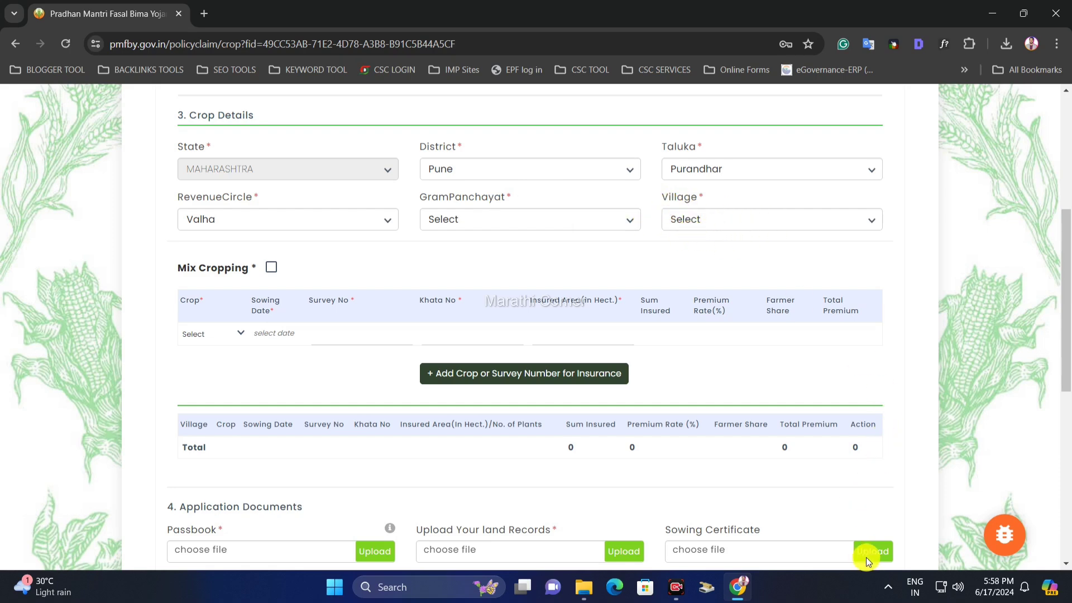
- Turn on Mix Cropping and choose Pearl Millet (Bajra) and Groundnut (Pea Nut) as the crops
{"action": "scroll", "coordinate": [868, 553], "scroll_direction": "down", "scroll_amount": 4}
{"action": "scroll", "coordinate": [314, 167], "scroll_direction": "up", "scroll_amount": 1}
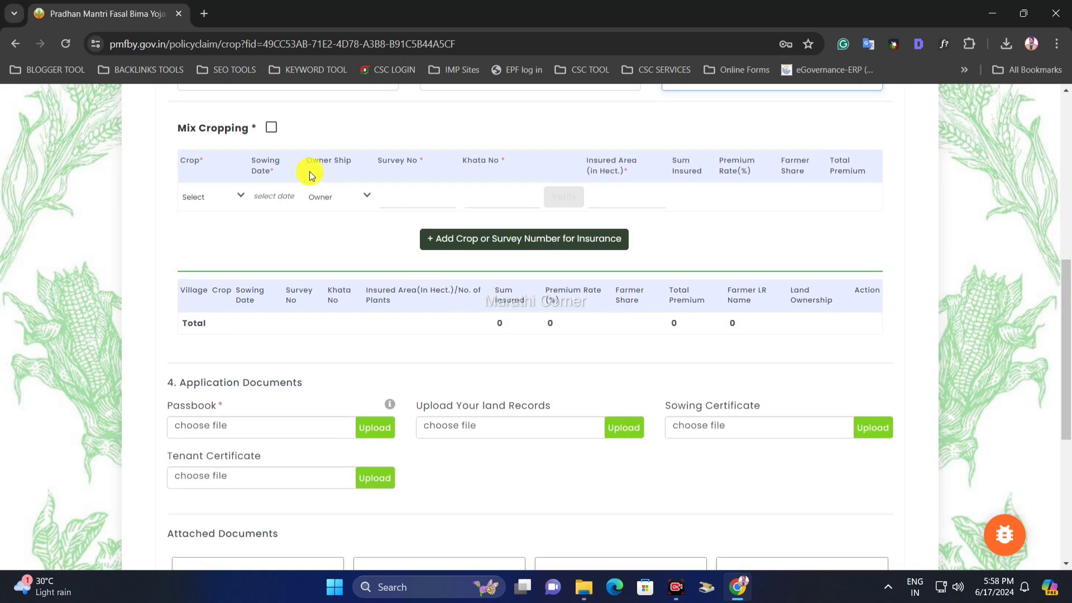
{"action": "left_click_drag", "start_coordinate": [172, 133], "coordinate": [231, 130]}
{"action": "left_click", "coordinate": [242, 134]}
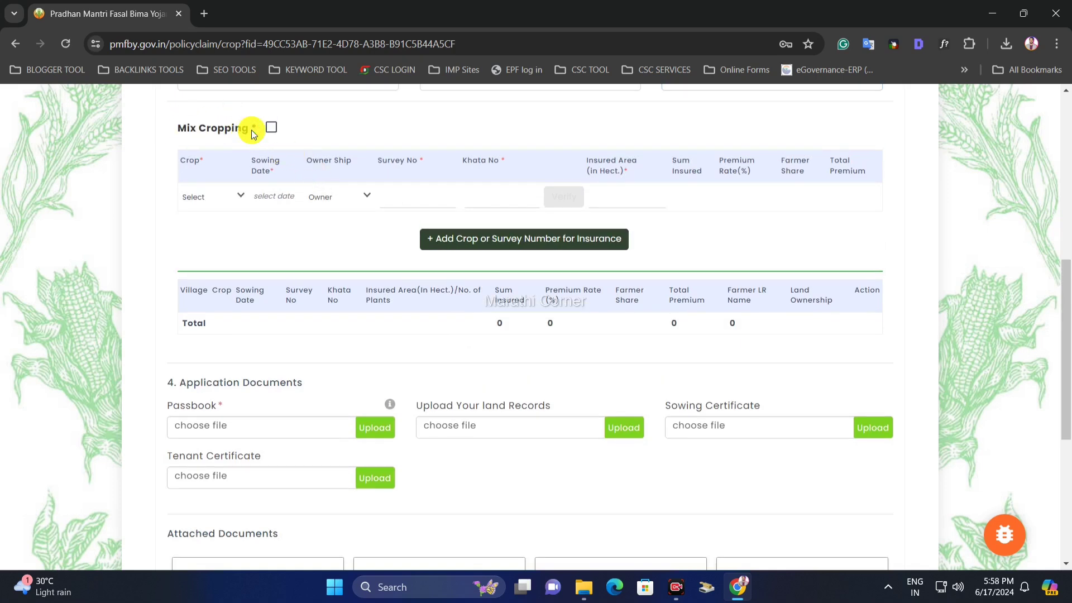
{"action": "left_click_drag", "start_coordinate": [257, 130], "coordinate": [195, 129]}
{"action": "left_click", "coordinate": [223, 133]}
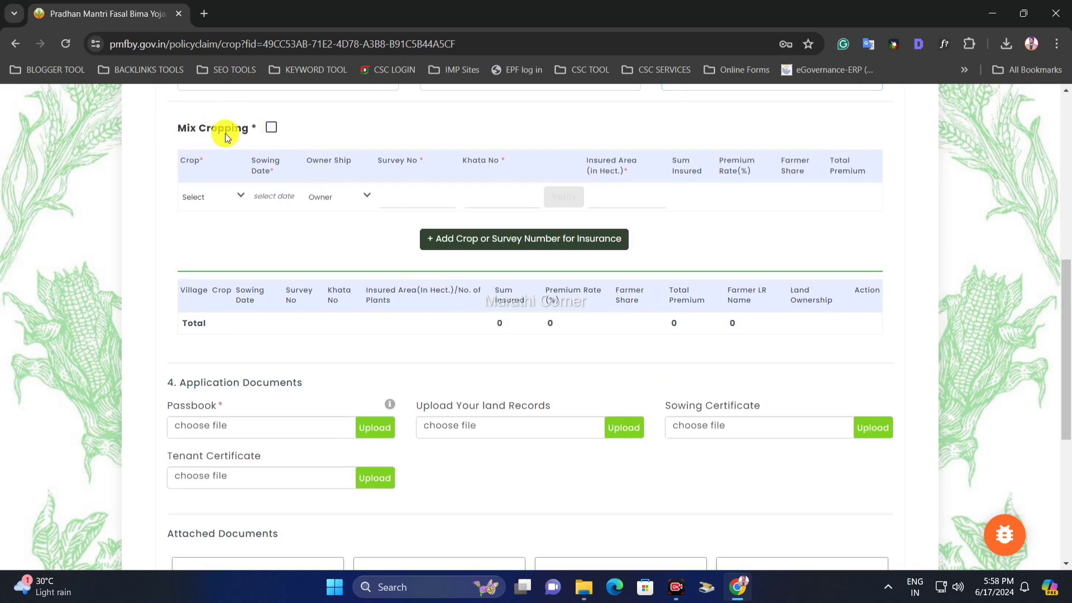
{"action": "left_click", "coordinate": [272, 128]}
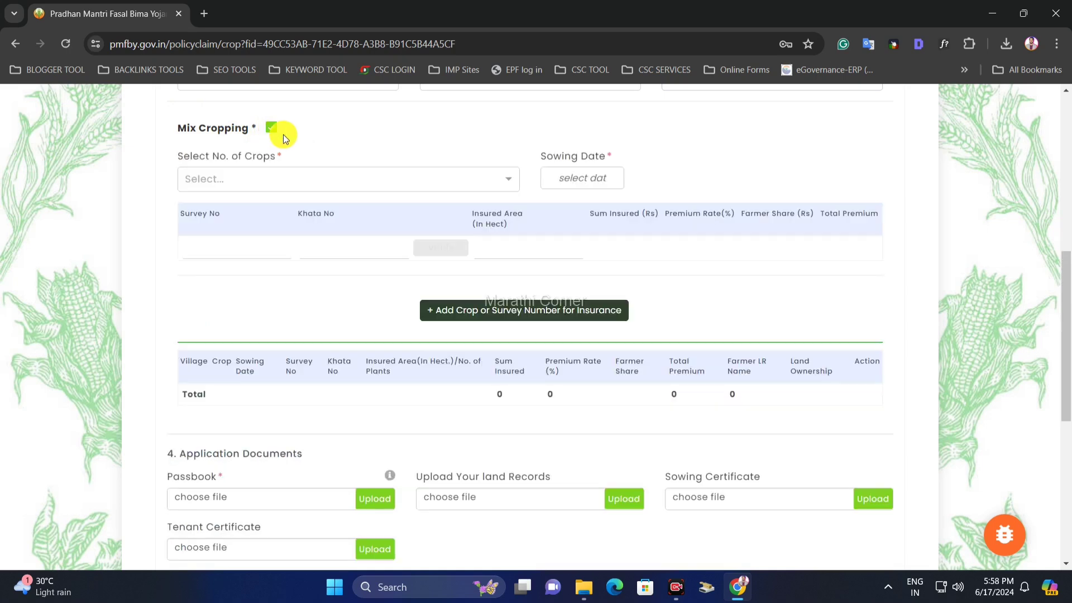
{"action": "left_click", "coordinate": [294, 180]}
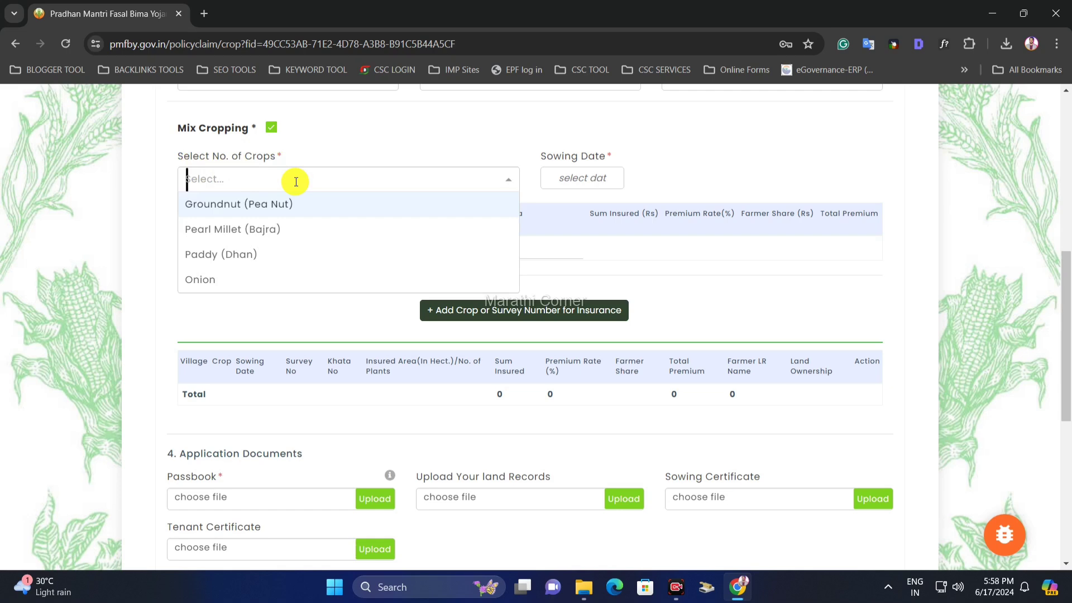
{"action": "left_click", "coordinate": [273, 229]}
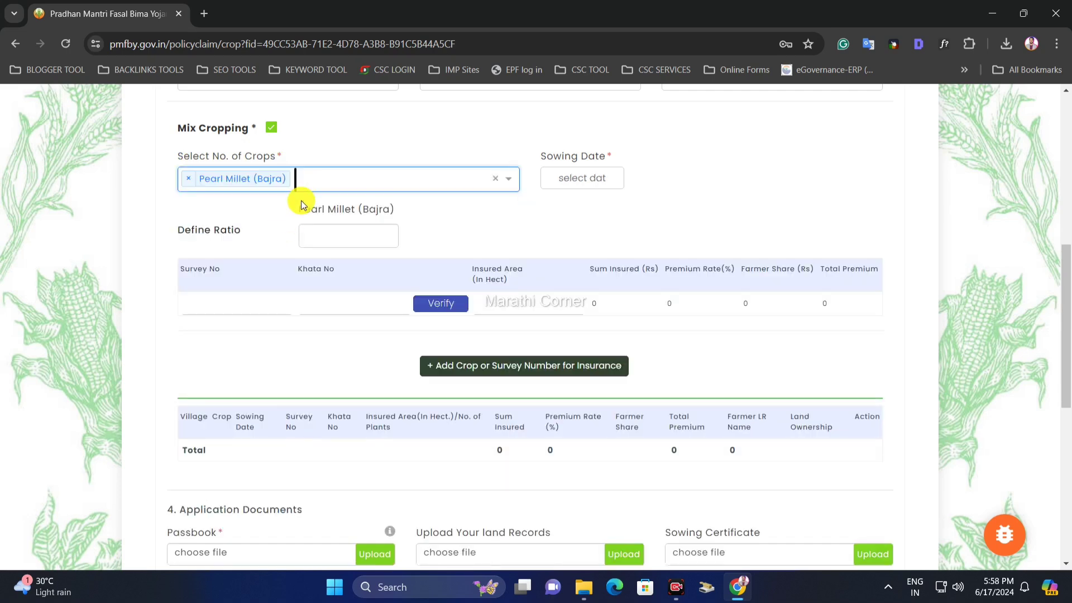
{"action": "left_click", "coordinate": [326, 182]}
{"action": "left_click", "coordinate": [325, 209]}
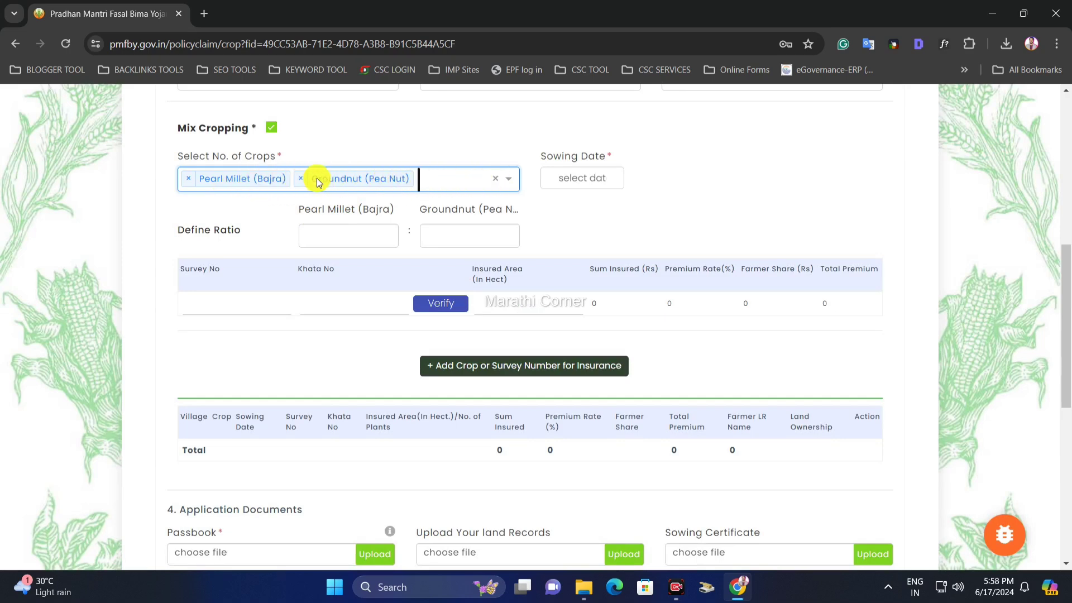
{"action": "left_click", "coordinate": [441, 161]}
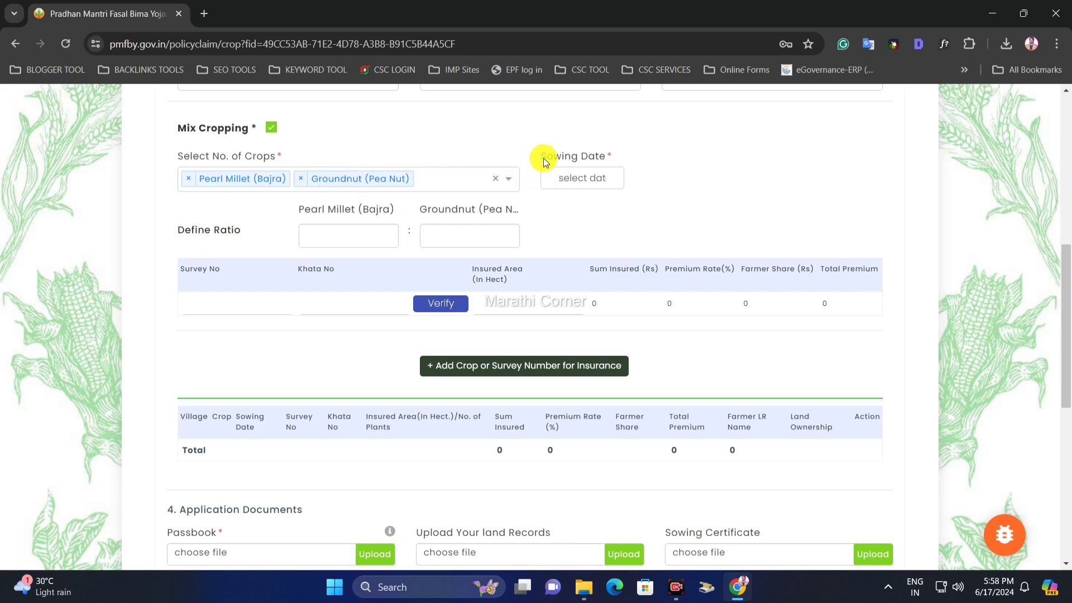
- Set the sowing date to 15 June 2024
{"action": "left_click", "coordinate": [597, 179]}
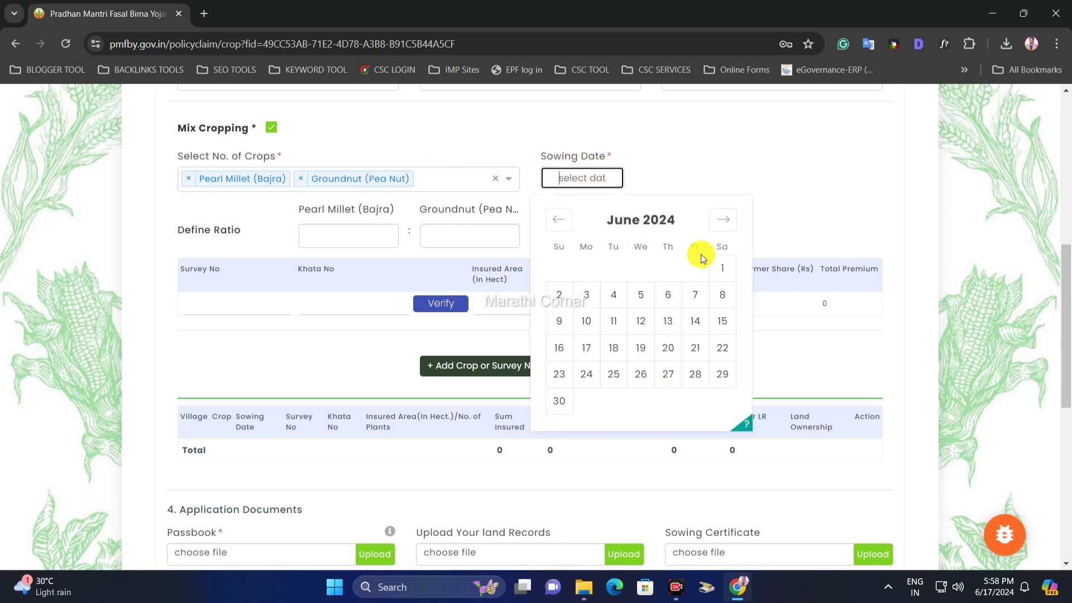
{"action": "left_click", "coordinate": [722, 321]}
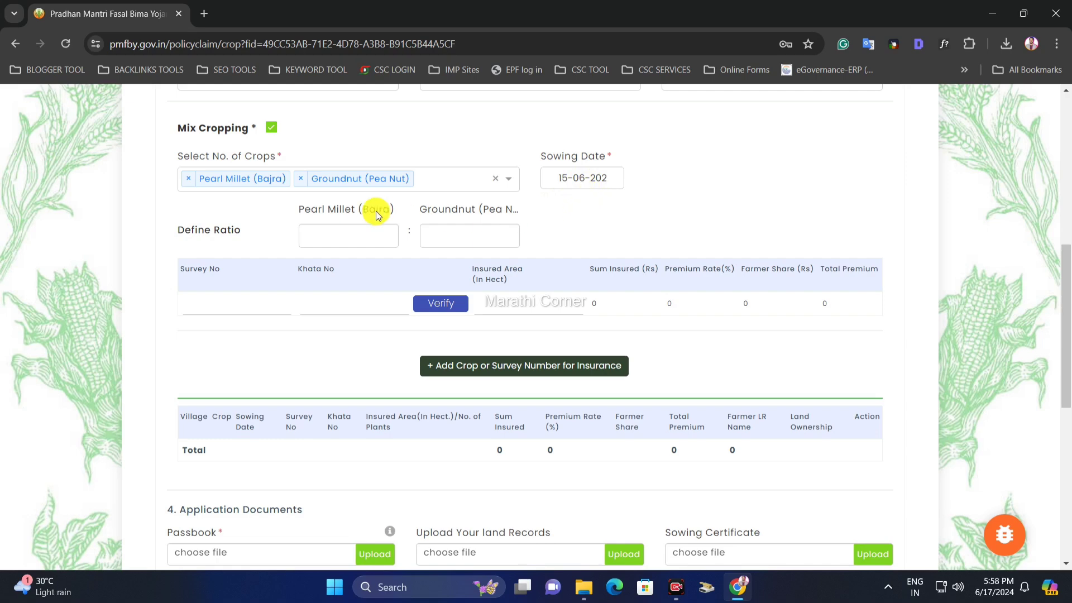
{"action": "left_click_drag", "start_coordinate": [177, 230], "coordinate": [239, 231]}
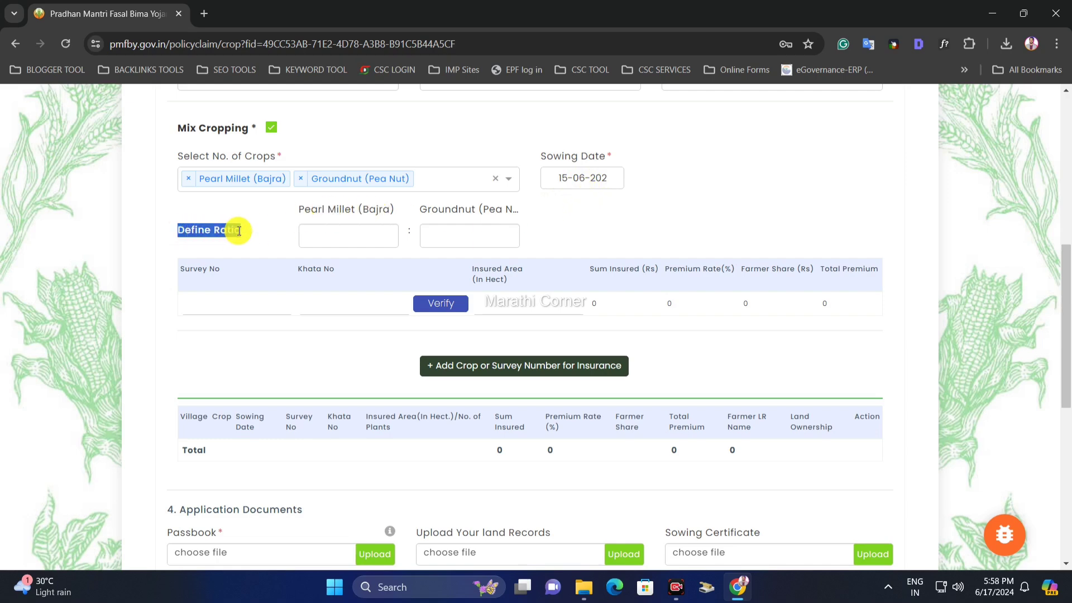
{"action": "left_click", "coordinate": [239, 230]}
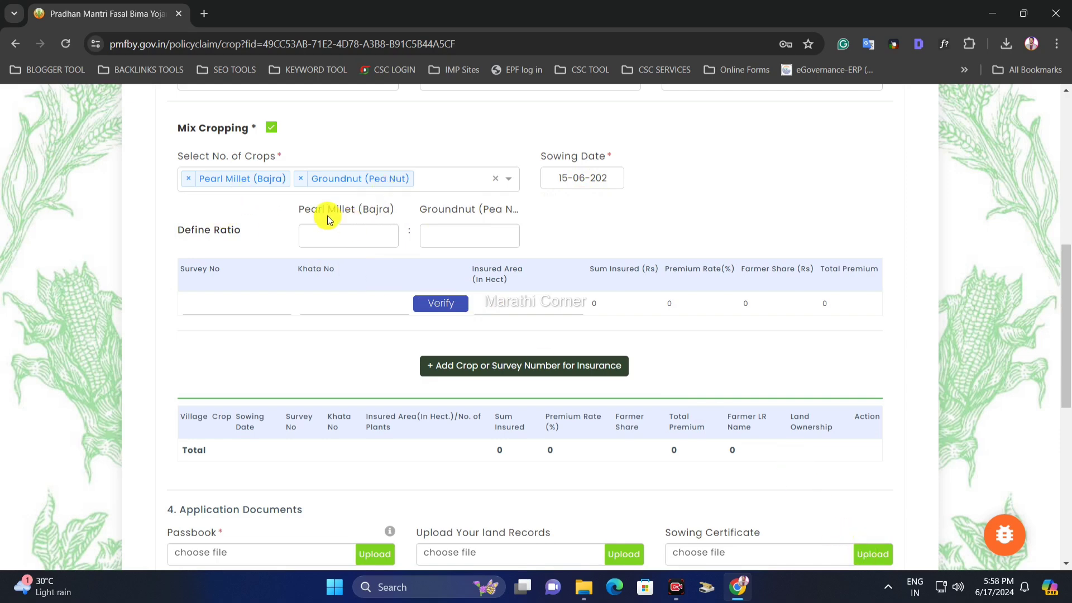
- Go to the Pearl Millet and Groundnut ratio fields and open Ratio calculator.xlsb in Excel
{"action": "left_click", "coordinate": [399, 218]}
{"action": "left_click_drag", "start_coordinate": [438, 211], "coordinate": [486, 214]}
{"action": "left_click", "coordinate": [371, 241]}
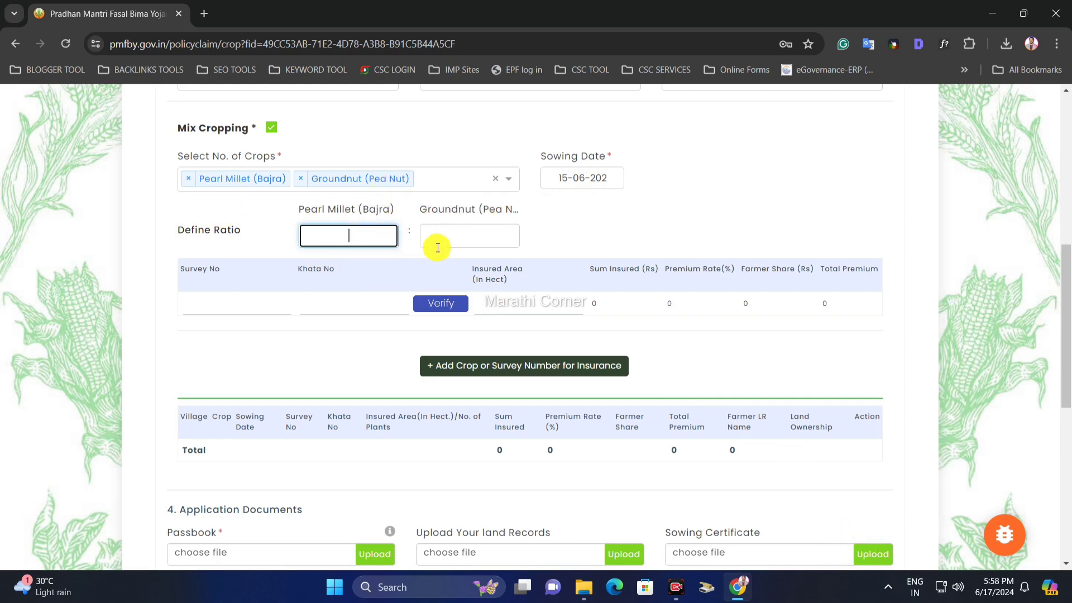
{"action": "left_click", "coordinate": [499, 245]}
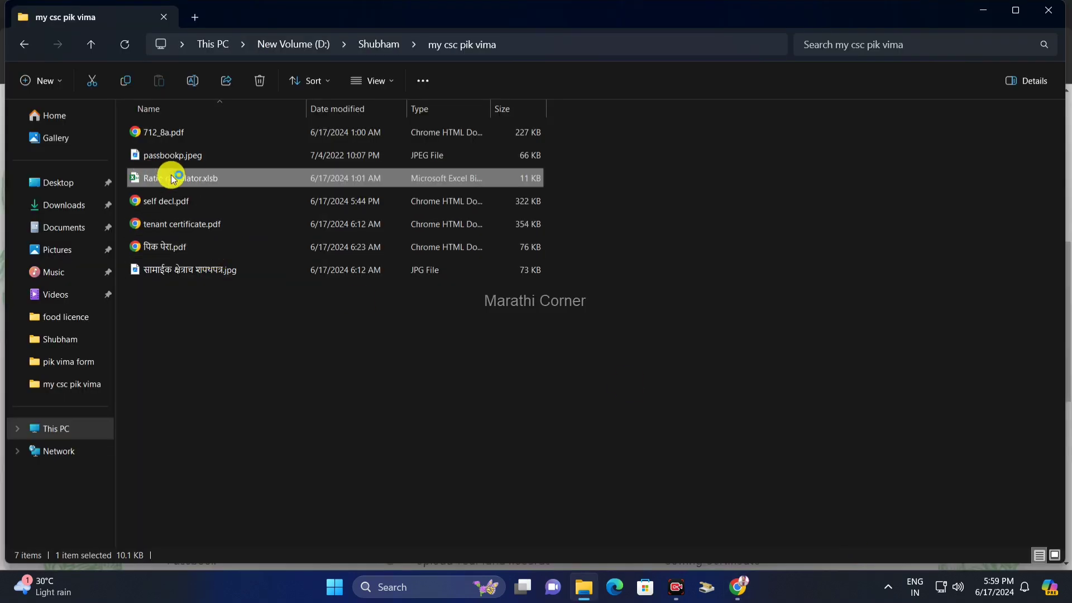
{"action": "double_click", "coordinate": [210, 183]}
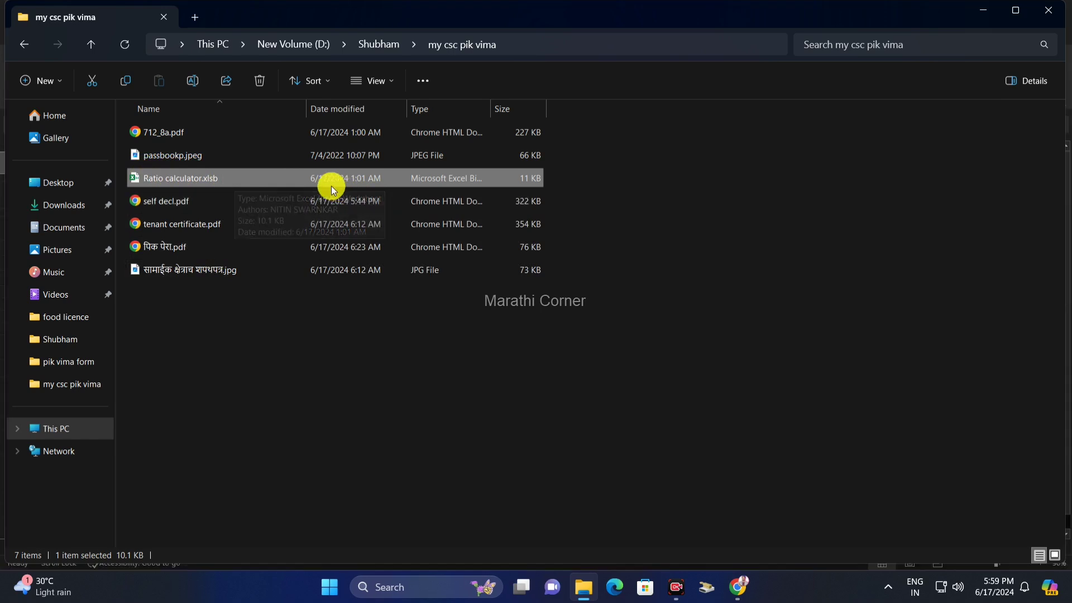
{"action": "left_click", "coordinate": [758, 583]}
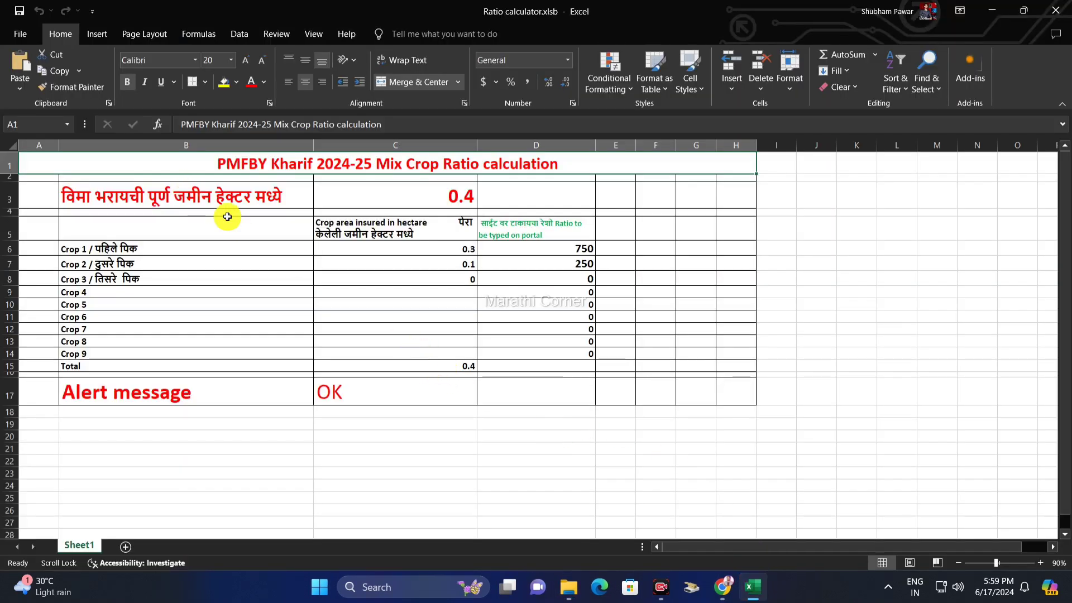
- Change the total insured area in the calculator from 0.4 to 0.7 hectares
{"action": "left_click", "coordinate": [103, 205]}
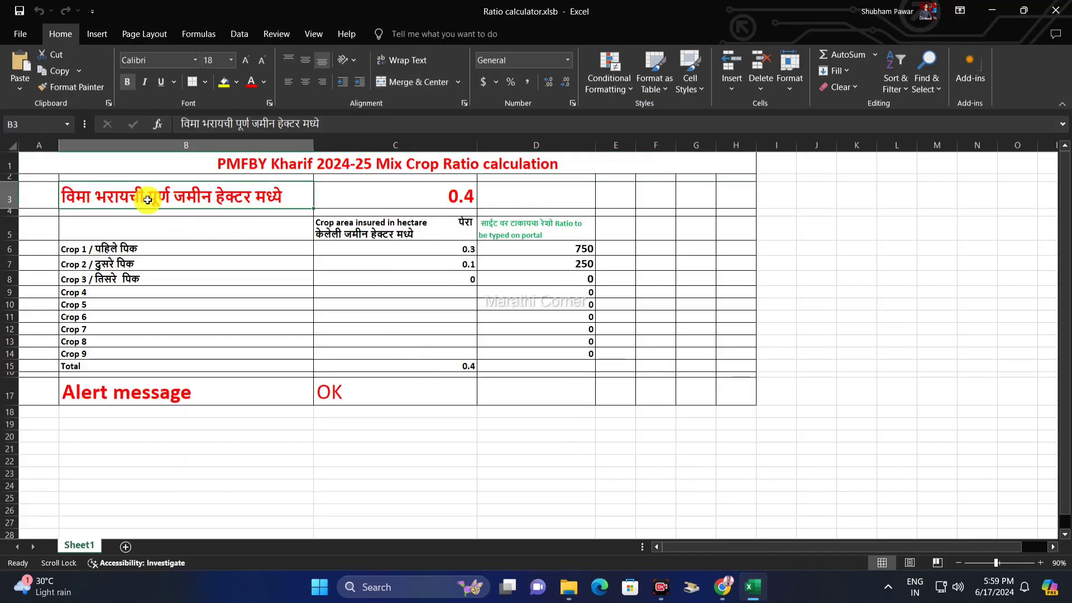
{"action": "left_click", "coordinate": [449, 196]}
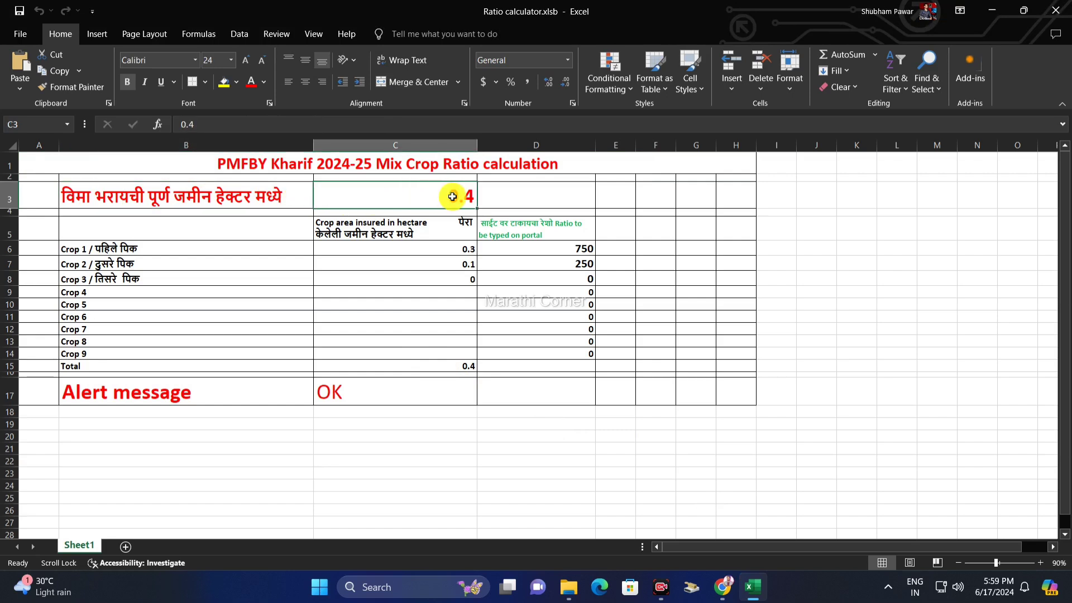
{"action": "type", "text": "0."}
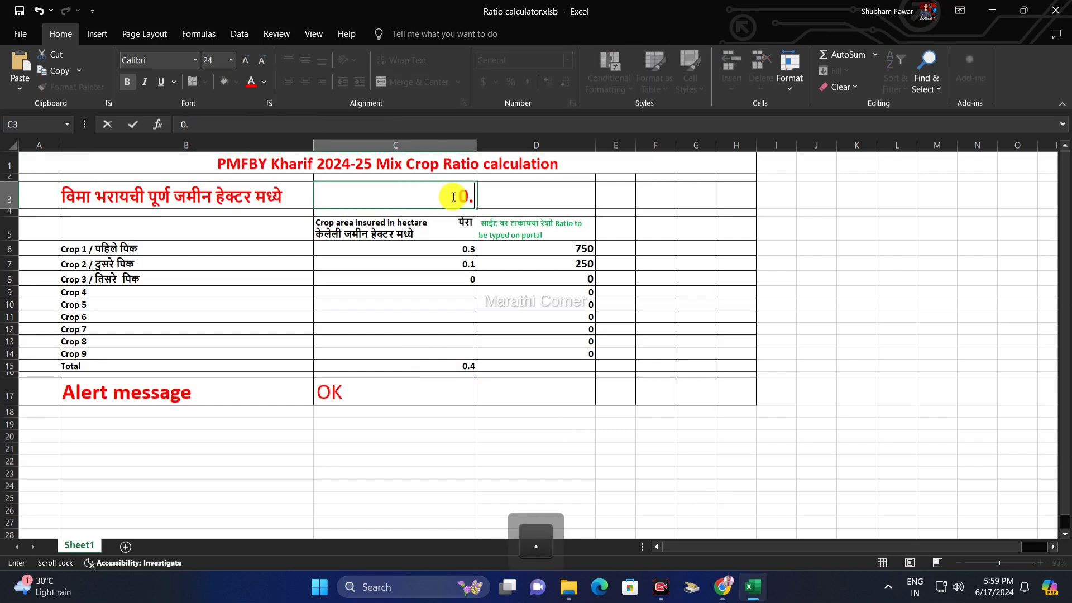
{"action": "type", "text": "75"}
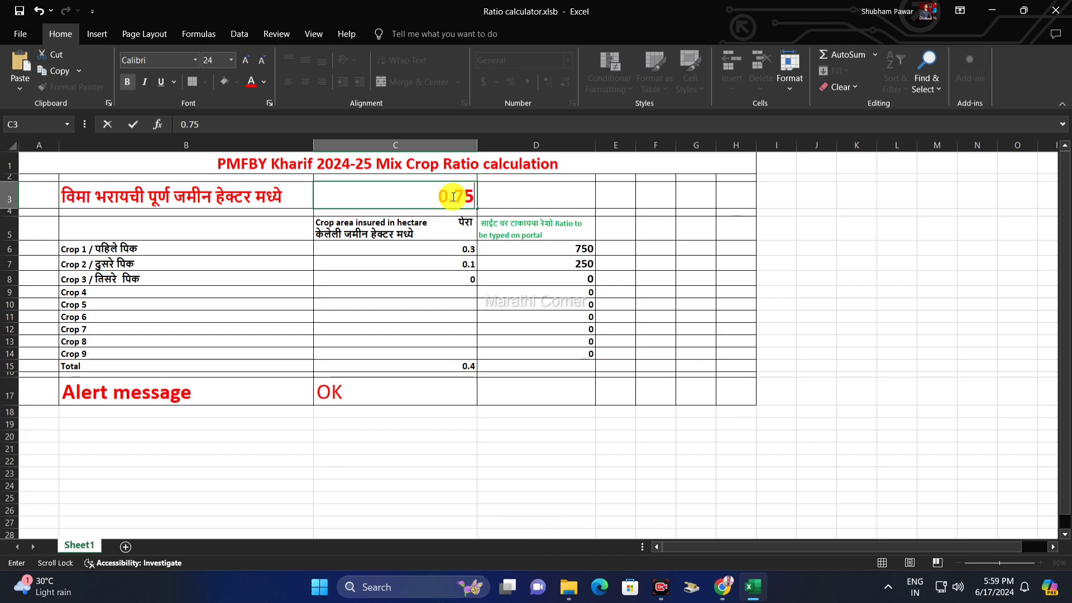
{"action": "key", "text": "BackSpace"}
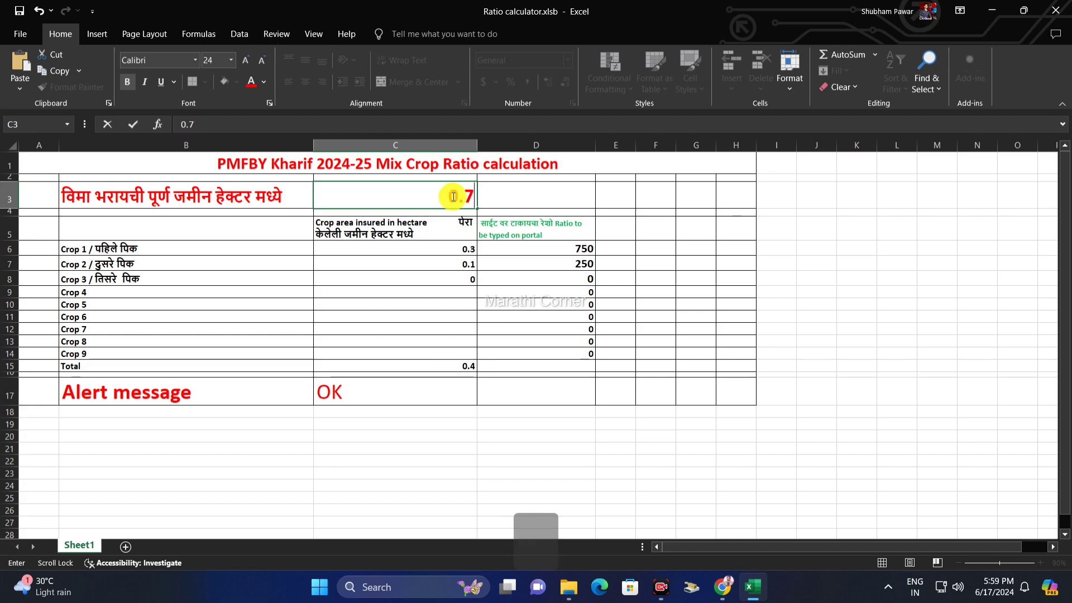
{"action": "type", "text": "0"}
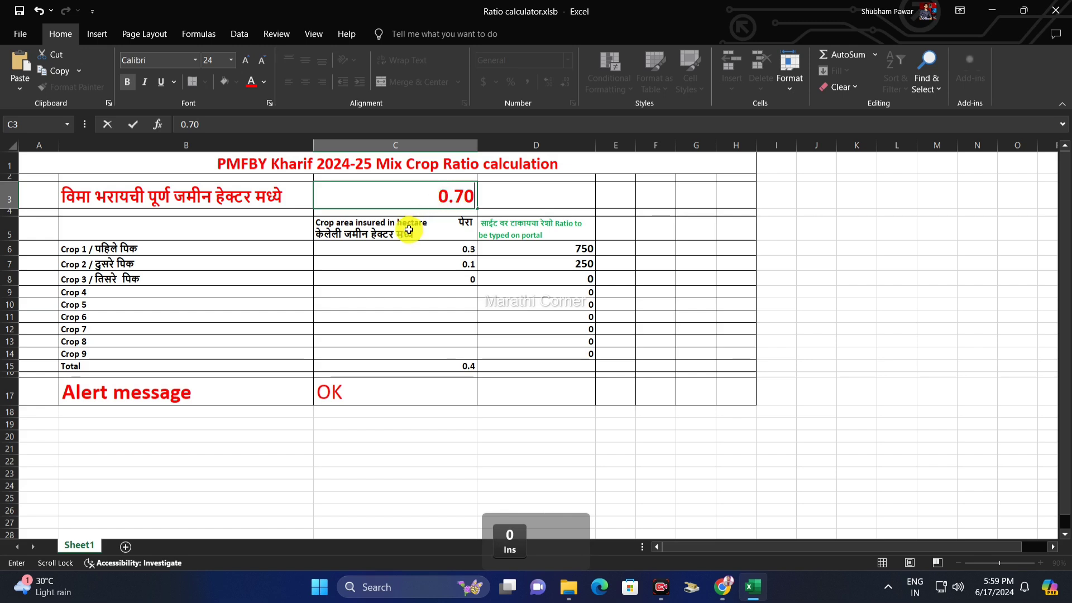
{"action": "left_click", "coordinate": [126, 248]}
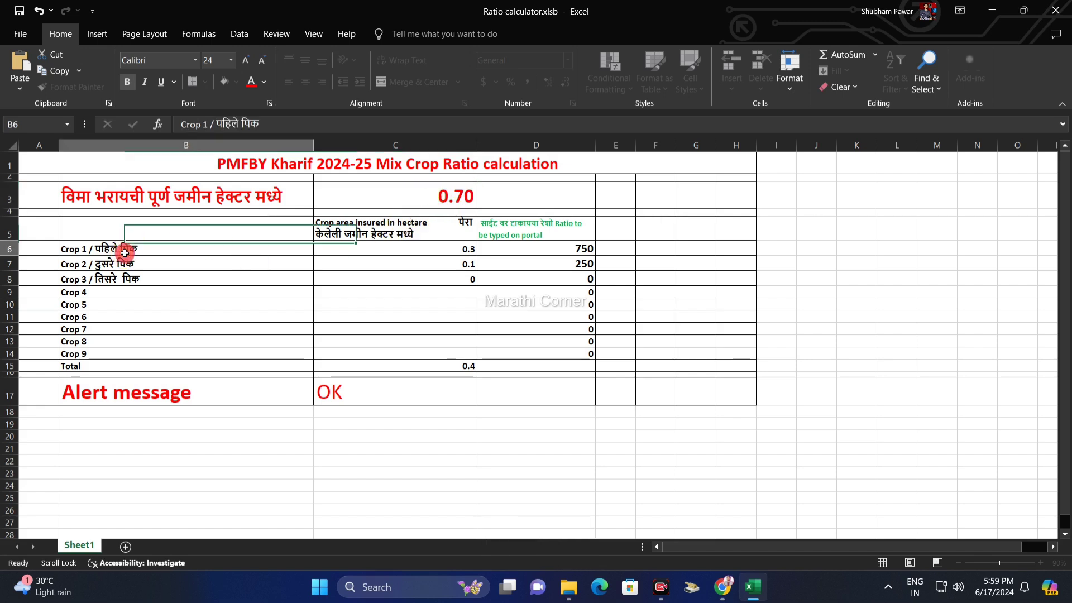
- Set both crop areas to 0.35 hectares so each ratio becomes 500
{"action": "left_click", "coordinate": [423, 252]}
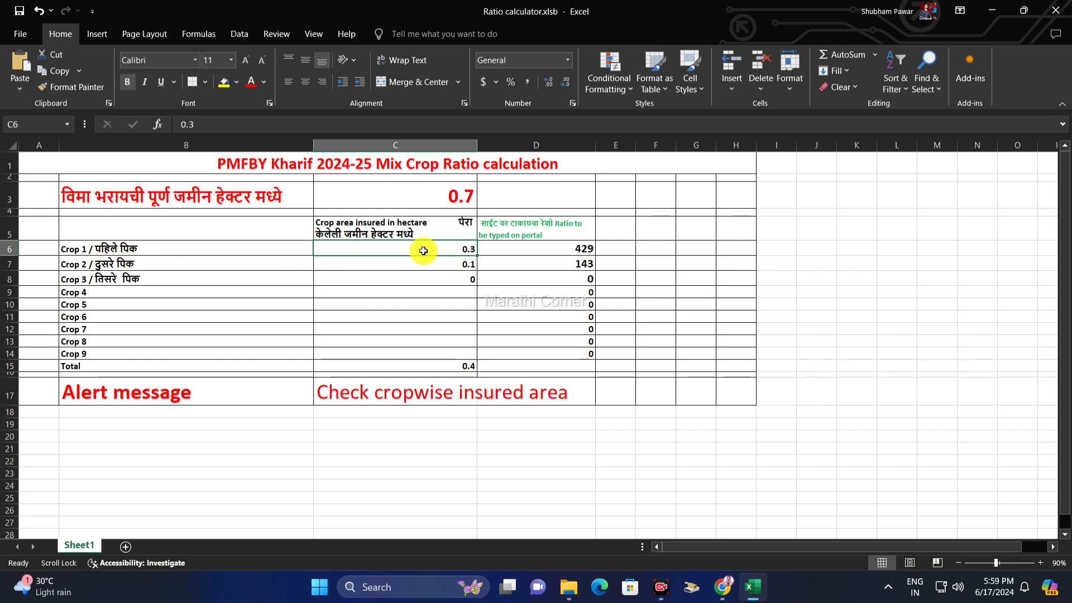
{"action": "type", "text": "0"}
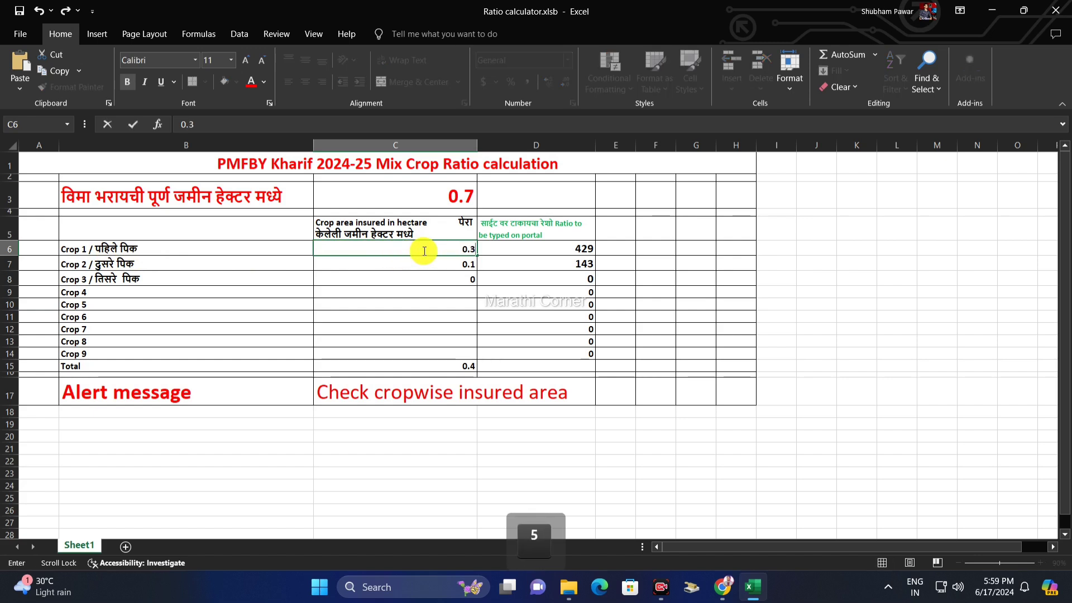
{"action": "left_click", "coordinate": [168, 265]}
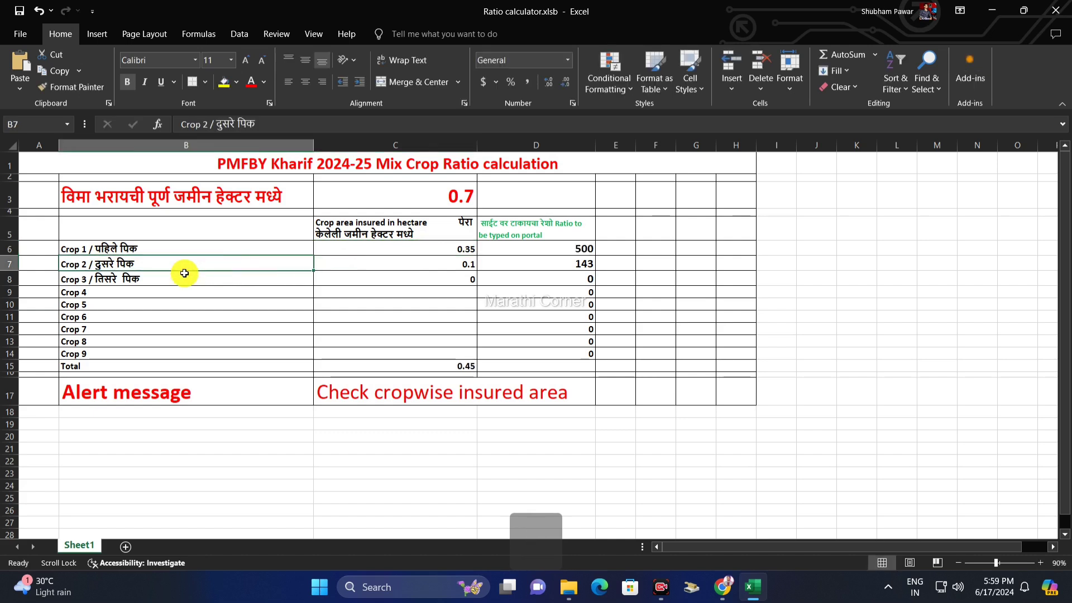
{"action": "left_click", "coordinate": [438, 264]}
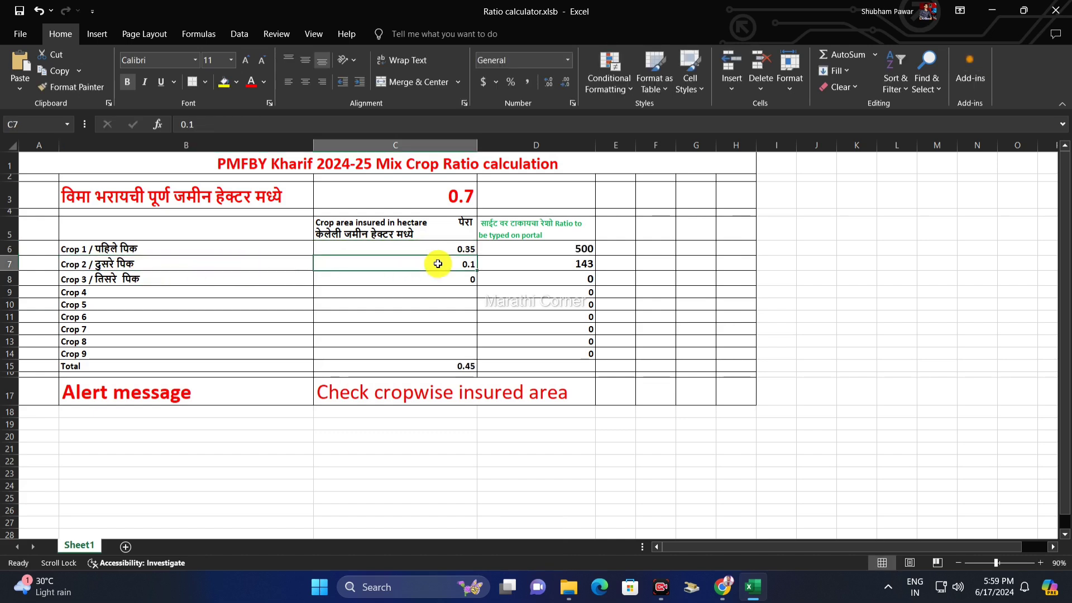
{"action": "type", "text": "0.35"}
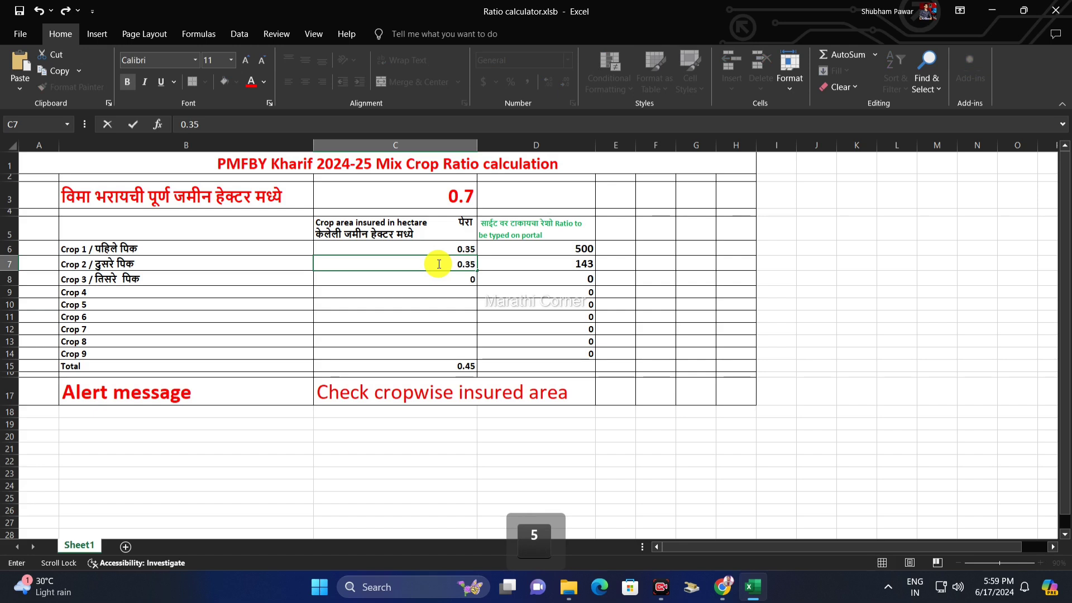
{"action": "left_click", "coordinate": [439, 291]}
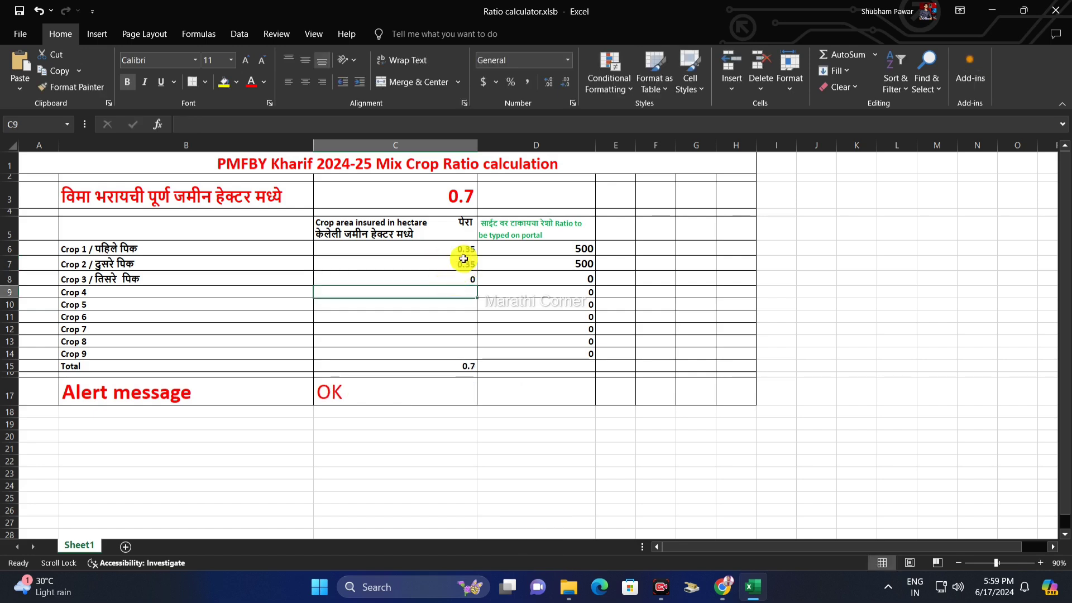
- Inspect the 0.7 total, the alert formula and both crops' ratio formulas and areas
{"action": "left_click", "coordinate": [446, 263]}
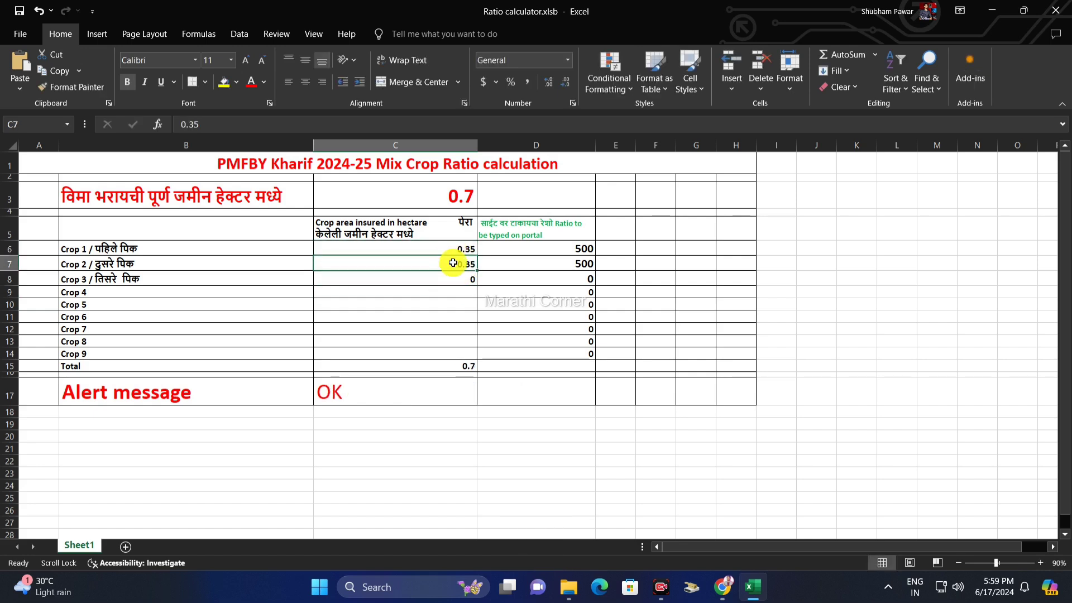
{"action": "left_click", "coordinate": [462, 193]}
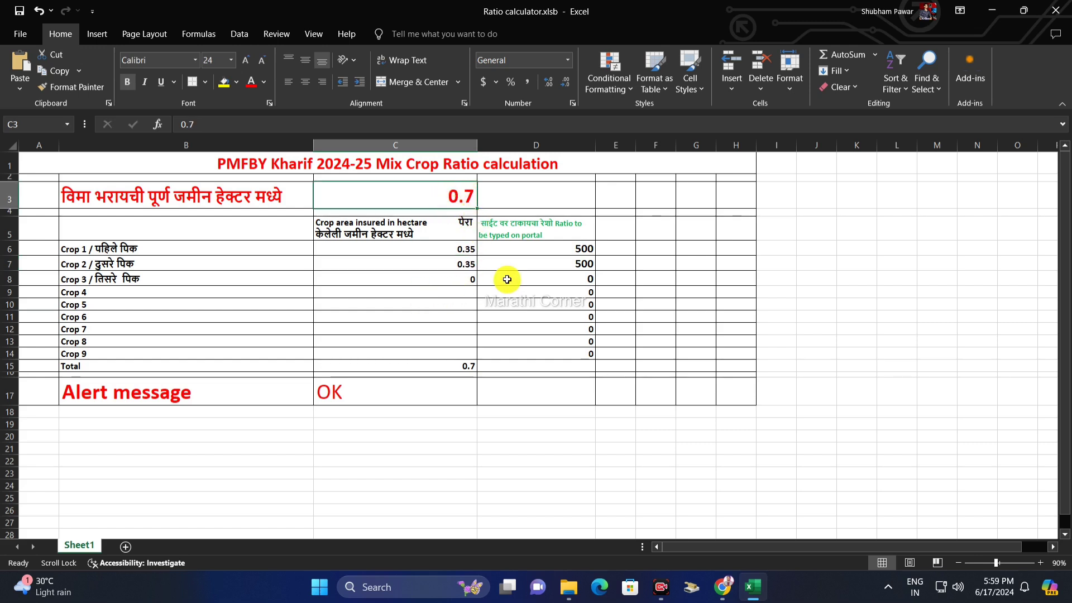
{"action": "left_click", "coordinate": [223, 398]}
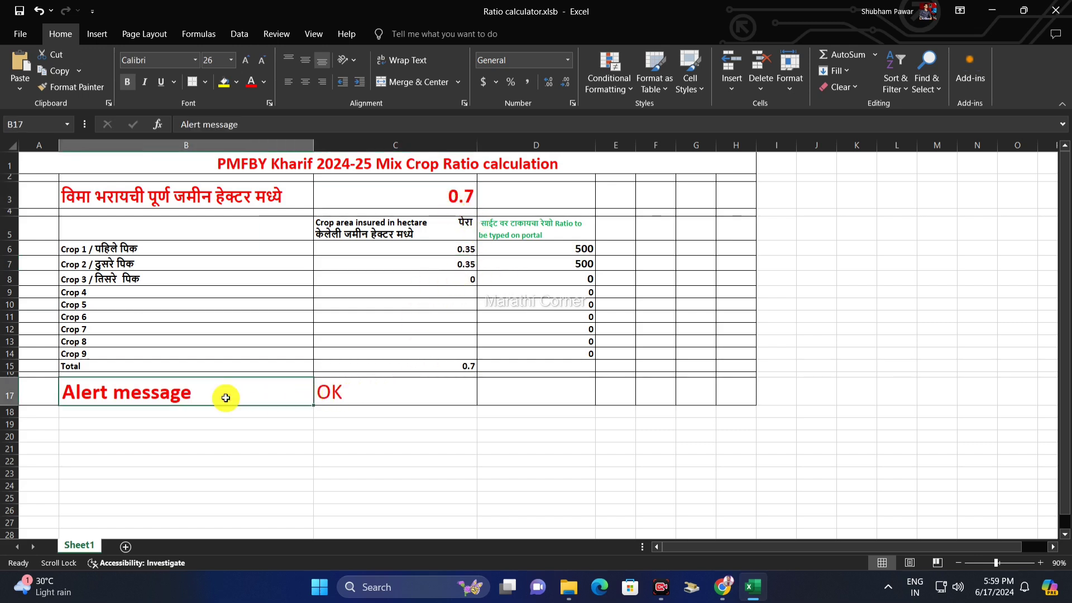
{"action": "left_click", "coordinate": [341, 393]}
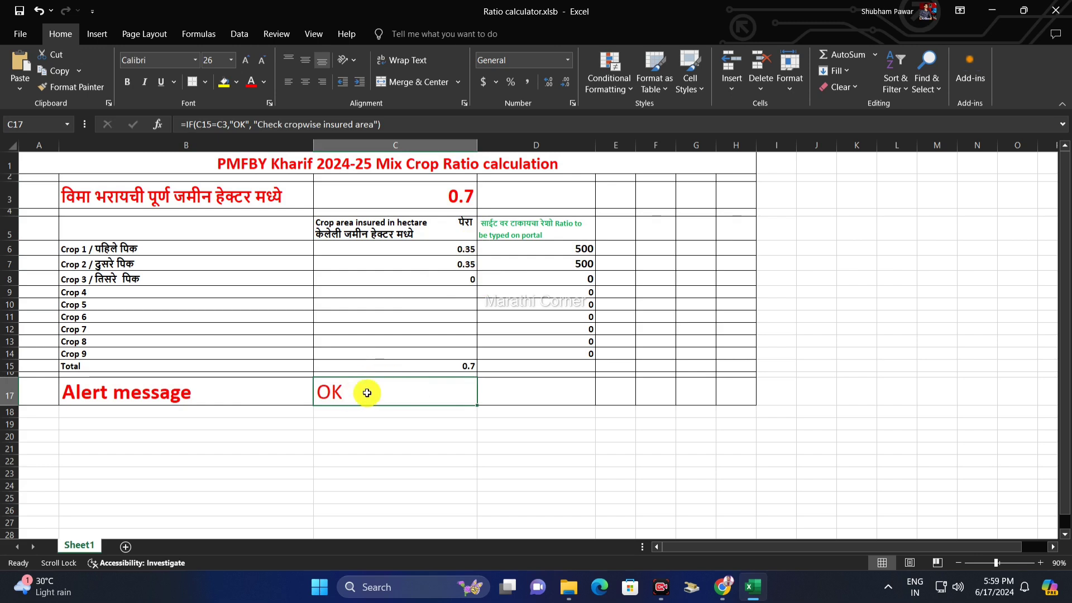
{"action": "left_click", "coordinate": [567, 246]}
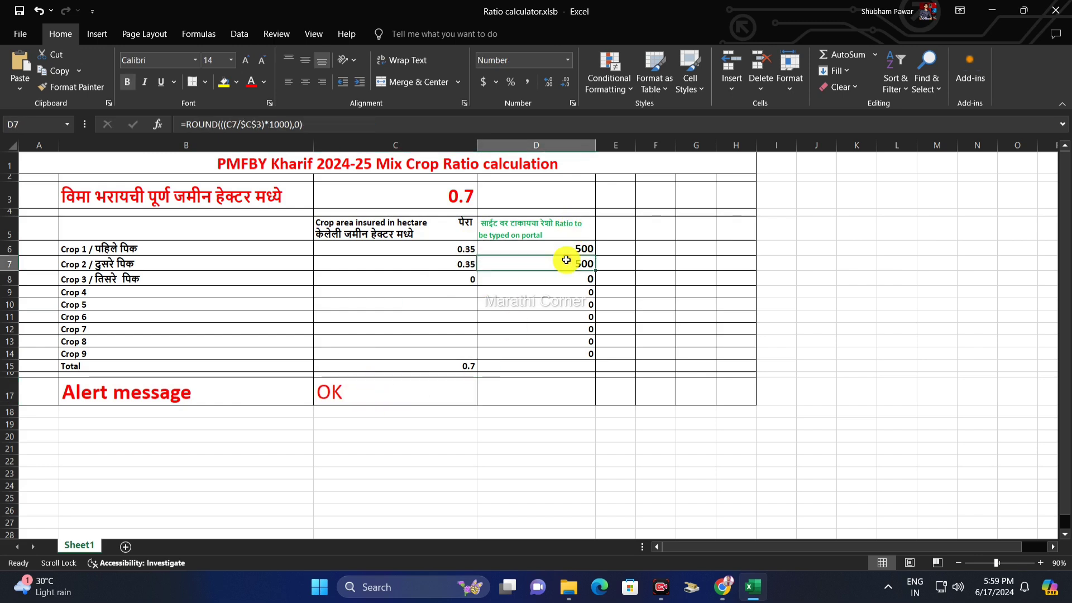
{"action": "left_click", "coordinate": [560, 236]}
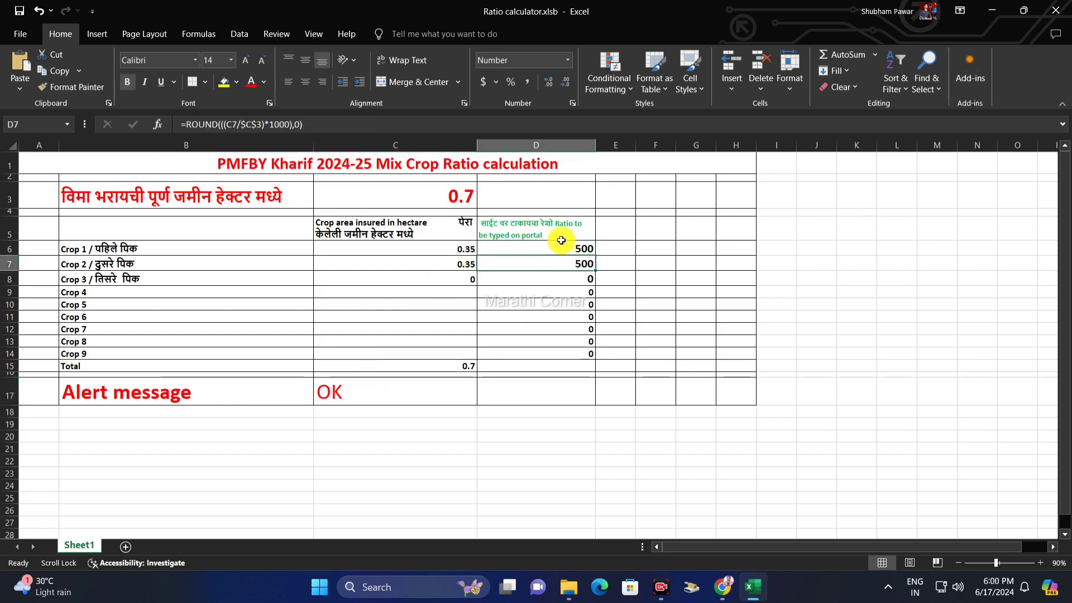
{"action": "left_click", "coordinate": [572, 265]}
{"action": "left_click", "coordinate": [569, 245]}
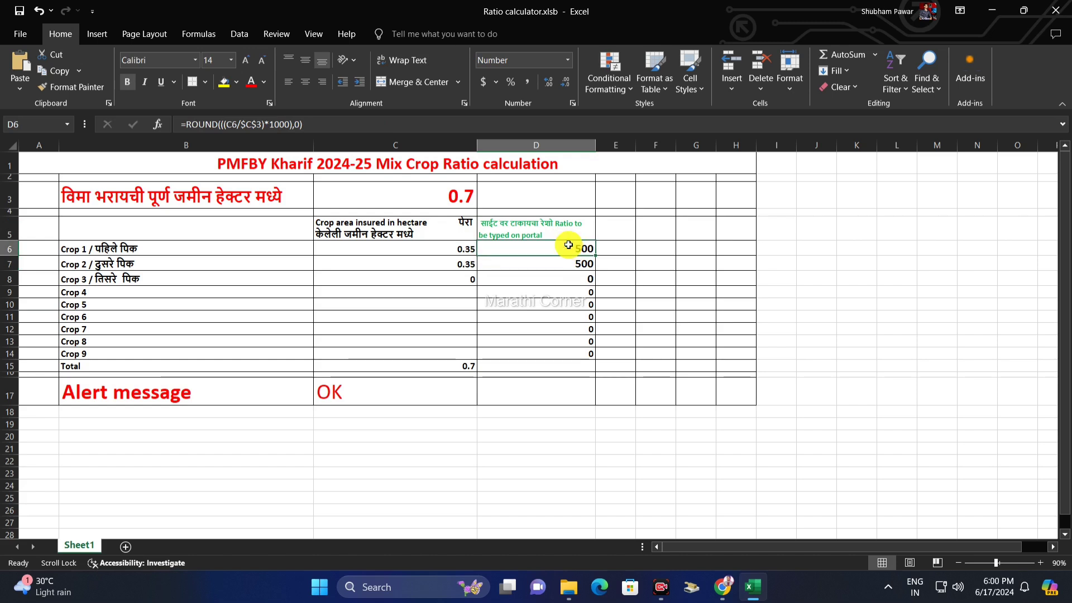
{"action": "left_click", "coordinate": [451, 200]}
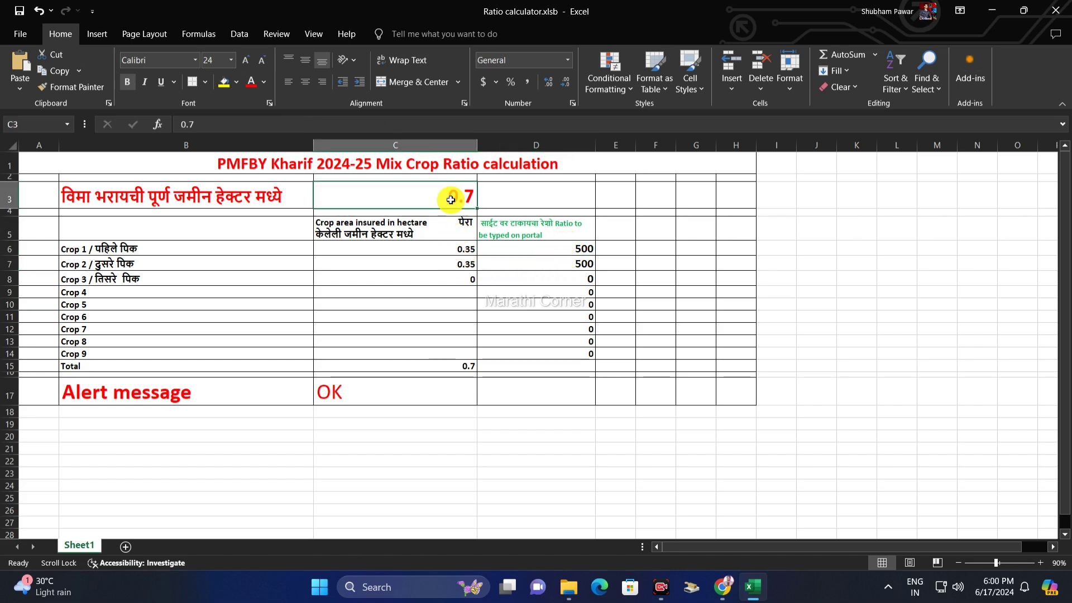
{"action": "left_click", "coordinate": [458, 250]}
{"action": "left_click", "coordinate": [446, 265]}
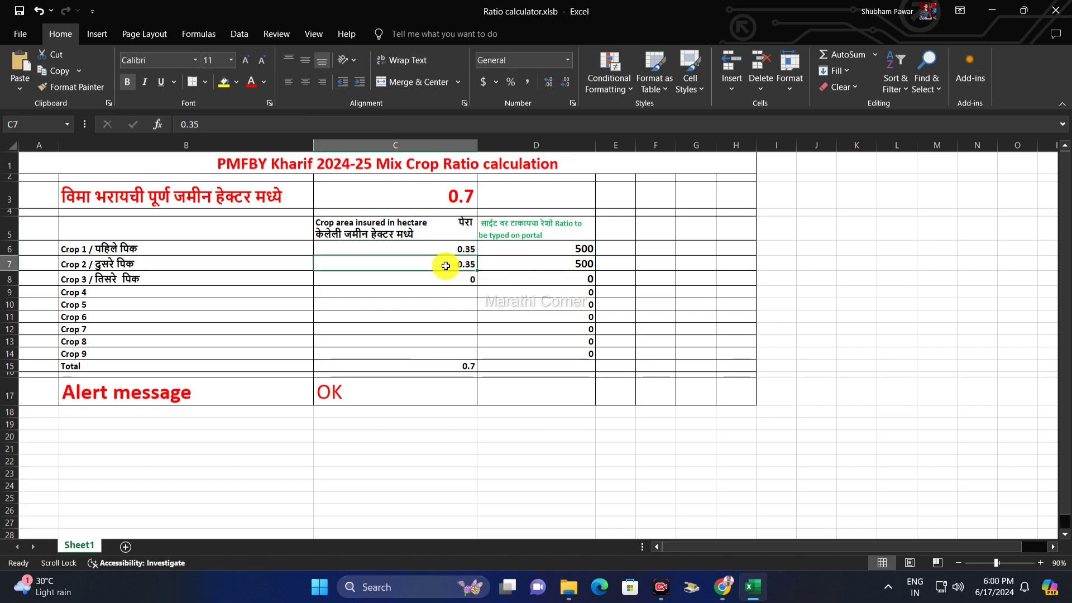
- Confirm the crop-area total, the OK alert and the 500:500 ratio, then return to Chrome
{"action": "left_click", "coordinate": [463, 366]}
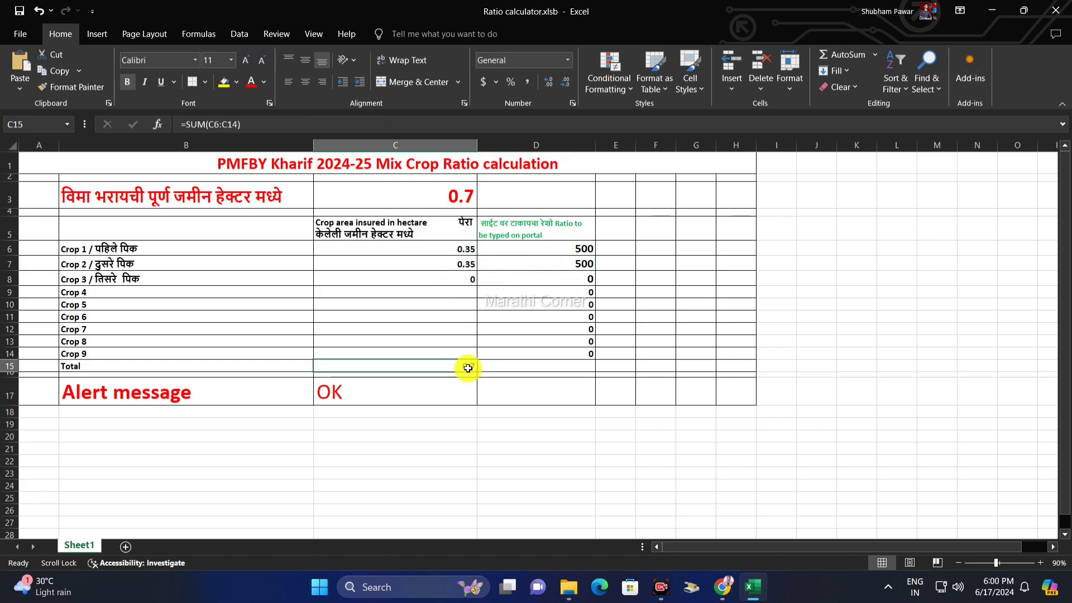
{"action": "left_click", "coordinate": [277, 403]}
{"action": "left_click", "coordinate": [344, 392]}
{"action": "left_click", "coordinate": [564, 249]}
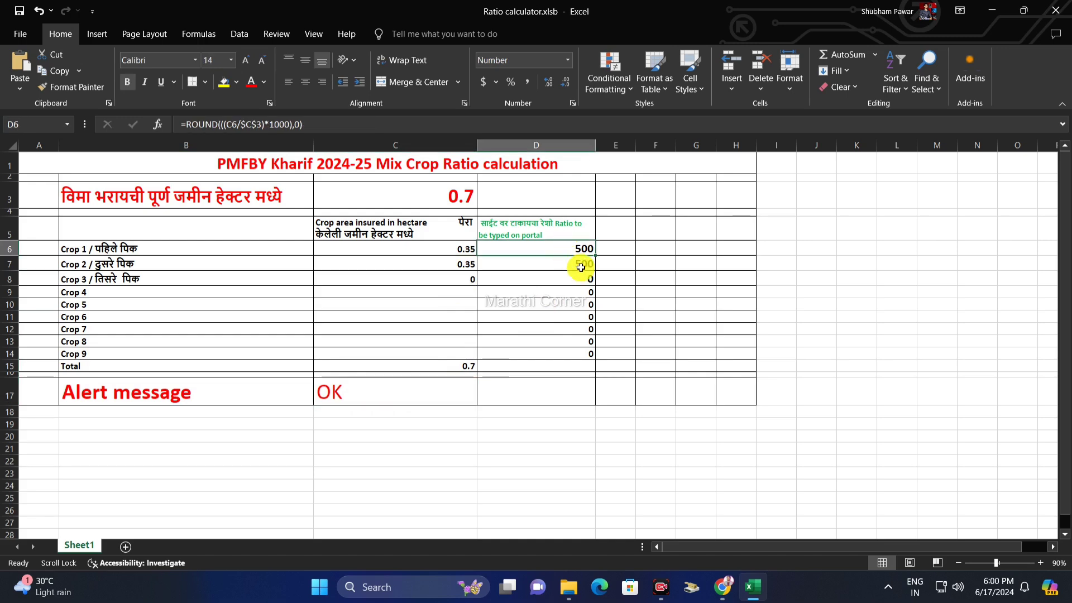
{"action": "left_click", "coordinate": [581, 267]}
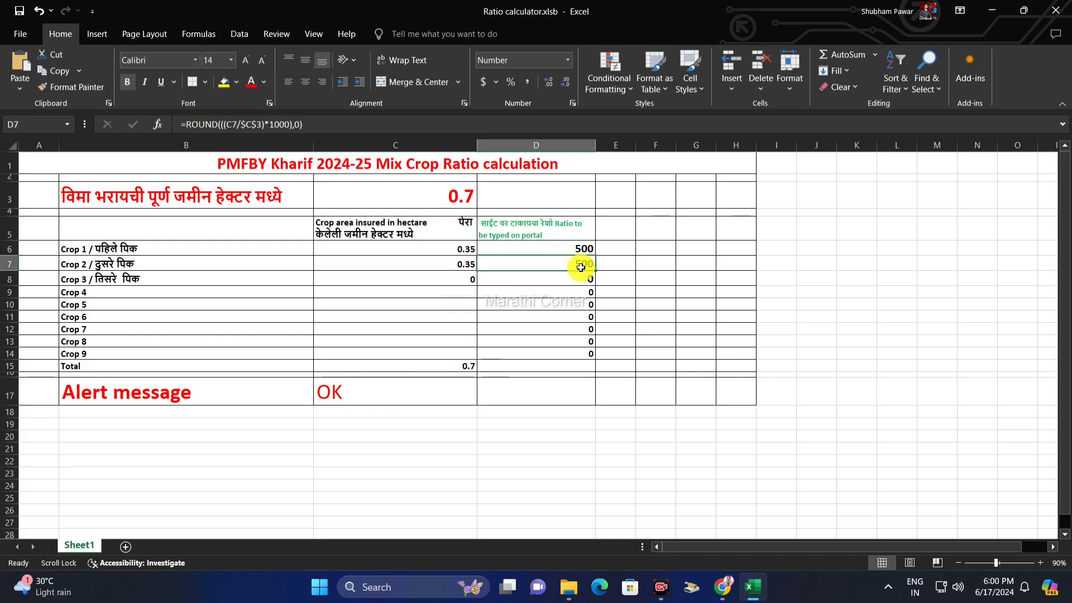
{"action": "left_click", "coordinate": [722, 587]}
- Enter a 500 : 500 Pearl Millet to Groundnut ratio so the premium rate updates to 9.5
{"action": "left_click", "coordinate": [354, 235]}
{"action": "type", "text": "50"}
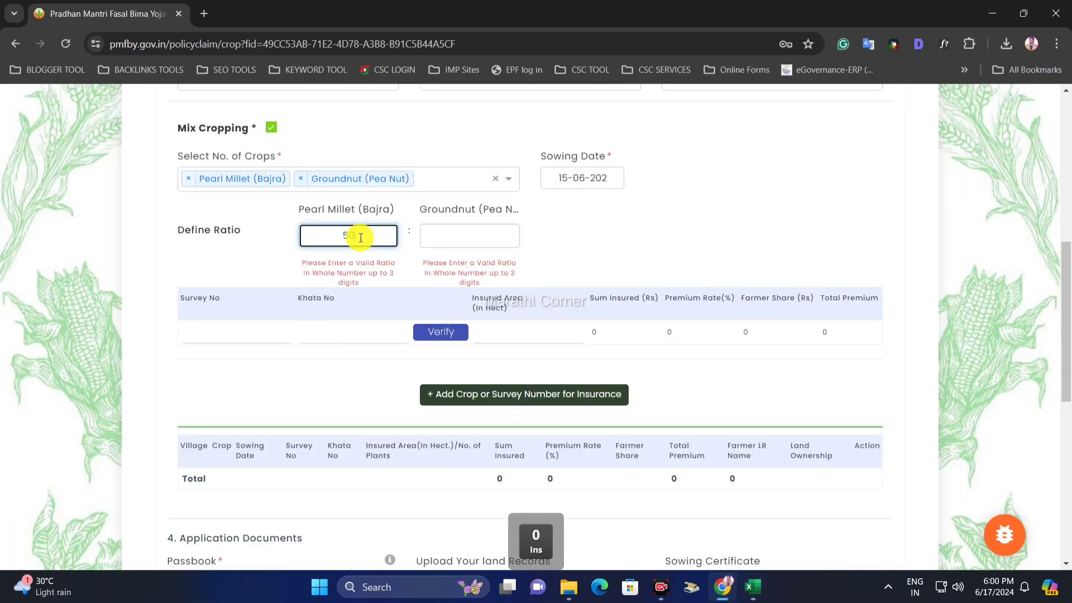
{"action": "type", "text": "0"}
{"action": "left_click", "coordinate": [450, 230]}
{"action": "type", "text": "500"}
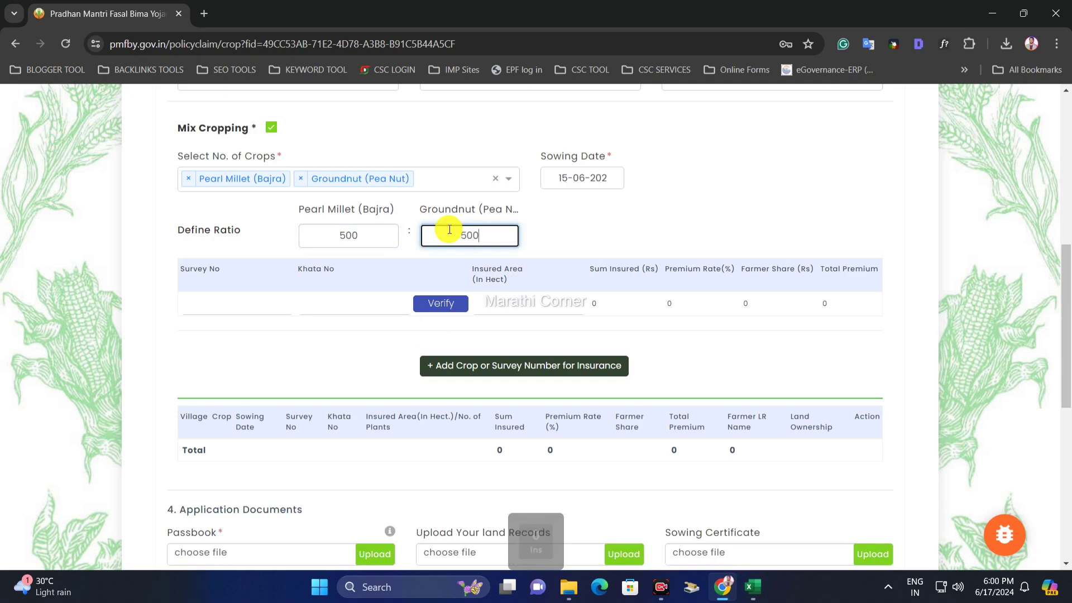
{"action": "left_click", "coordinate": [556, 231]}
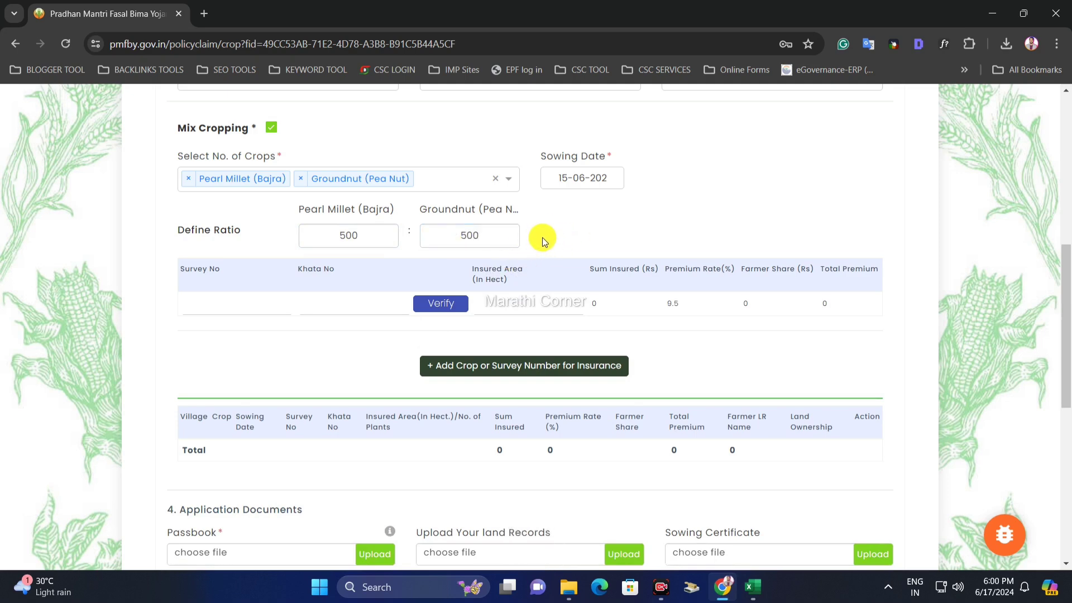
- Move on to the survey number and khata number fields of the crop row
{"action": "left_click_drag", "start_coordinate": [336, 214], "coordinate": [412, 214]}
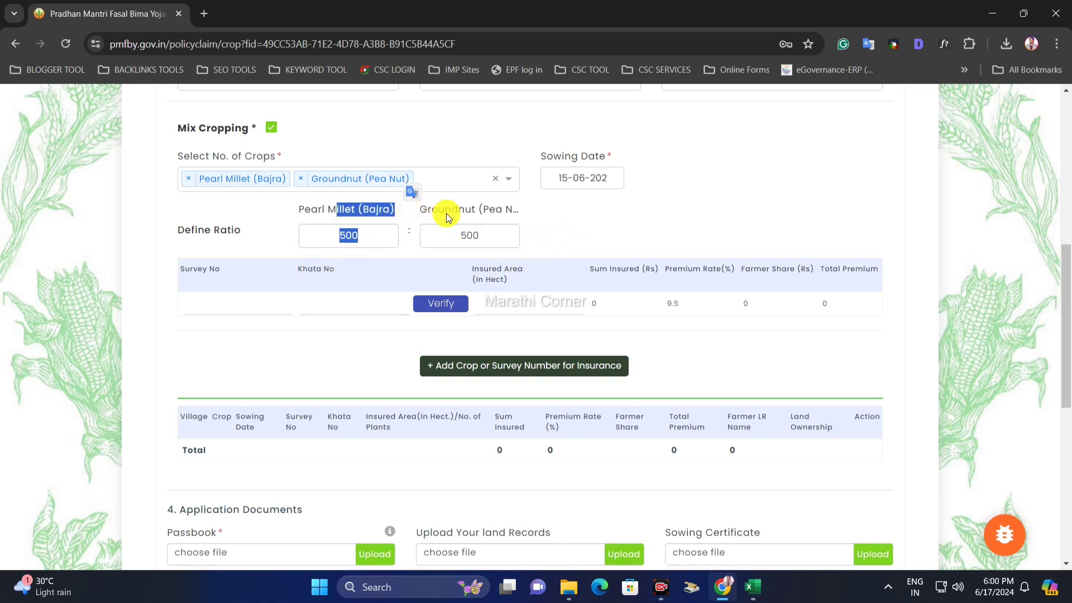
{"action": "left_click", "coordinate": [448, 213]}
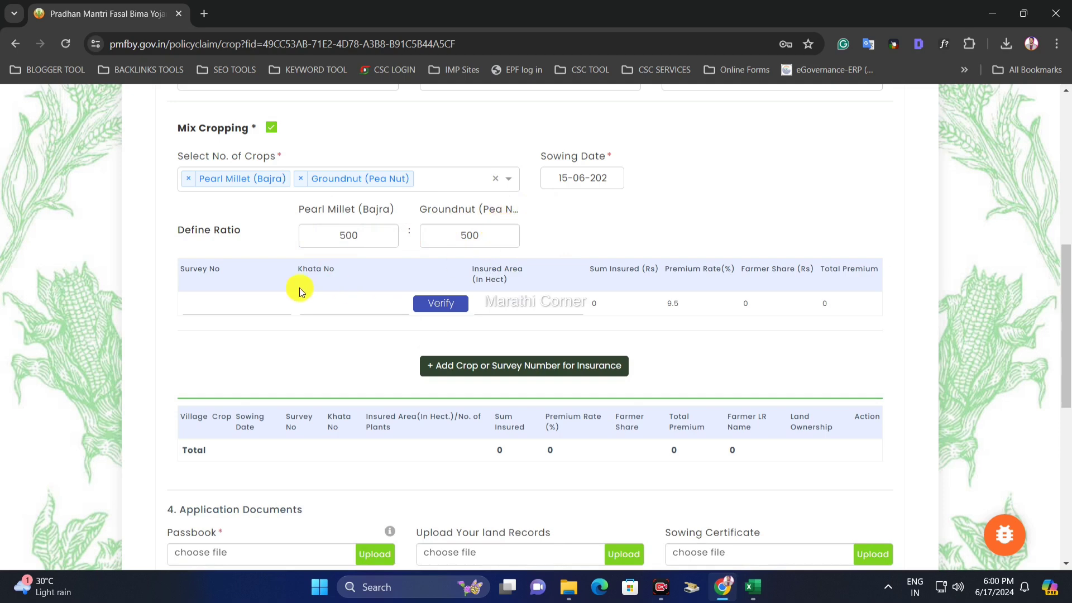
{"action": "left_click", "coordinate": [256, 295]}
{"action": "left_click", "coordinate": [352, 303]}
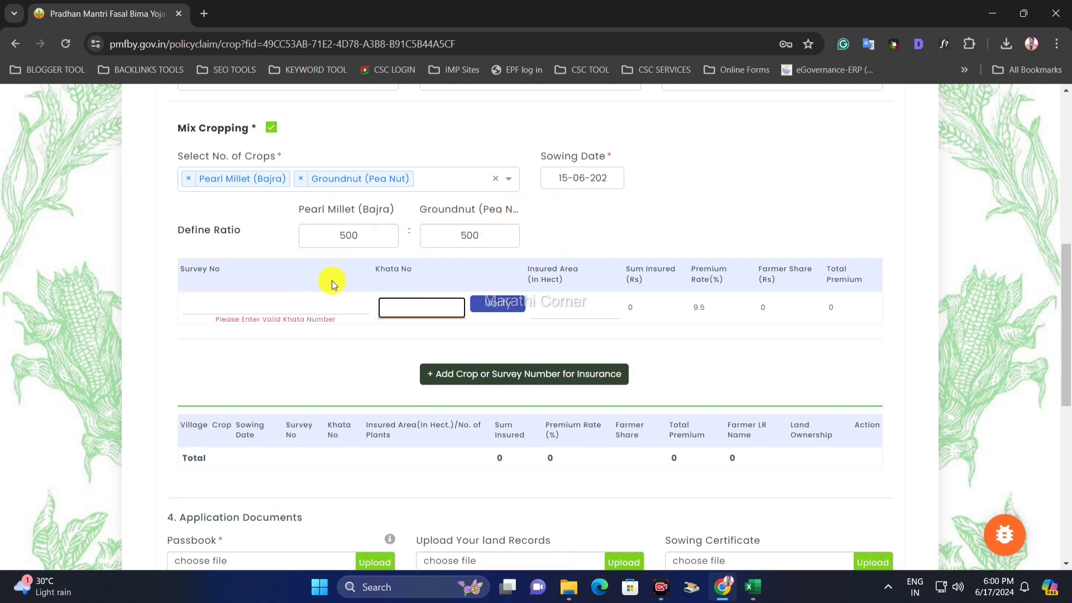
{"action": "left_click", "coordinate": [287, 269]}
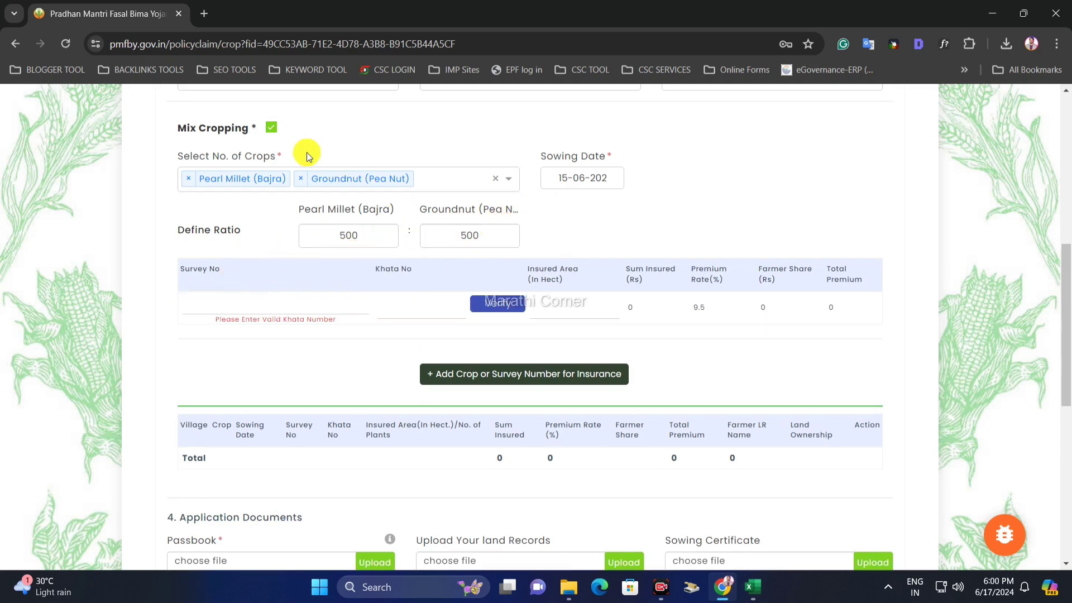
- Turn off mix cropping, insure Pearl Millet (Bajra) alone, and set sowing date 15-06-2024
{"action": "left_click", "coordinate": [273, 130]}
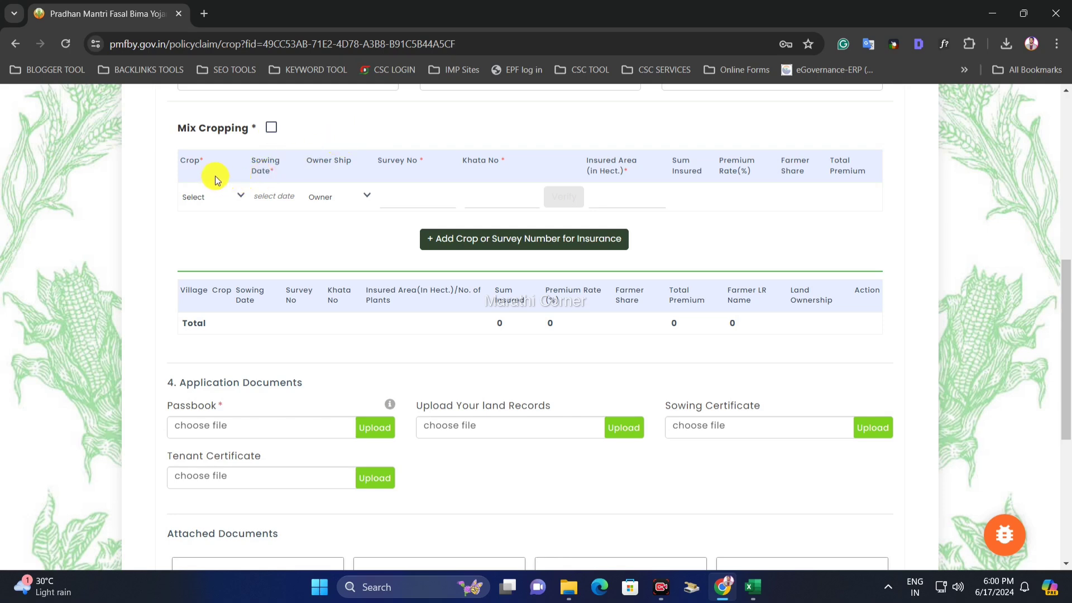
{"action": "left_click", "coordinate": [199, 197]}
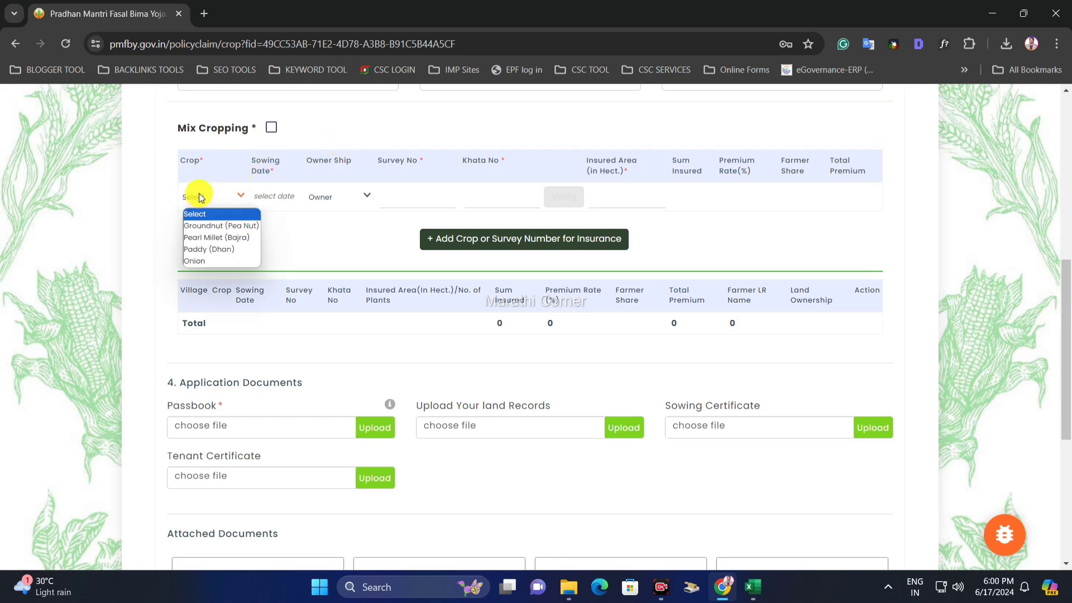
{"action": "left_click", "coordinate": [211, 237]}
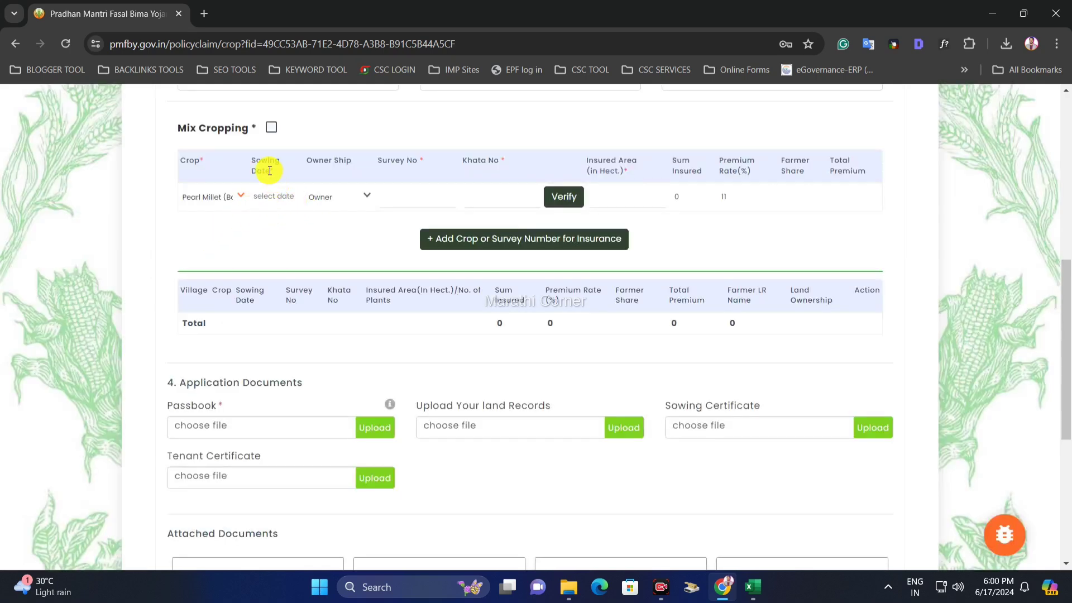
{"action": "left_click", "coordinate": [210, 197]}
{"action": "left_click", "coordinate": [217, 239]}
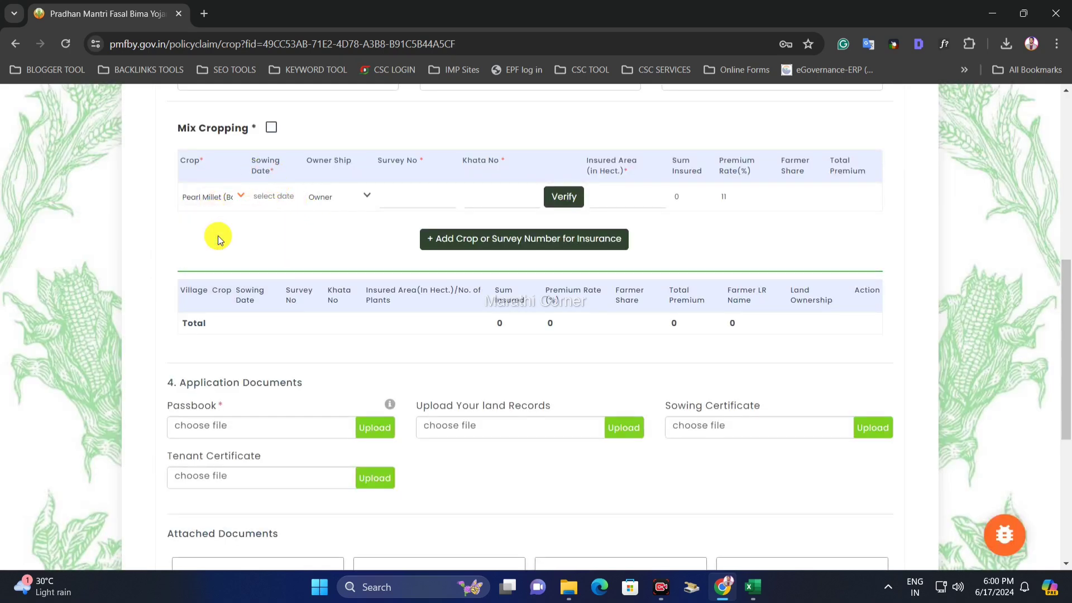
{"action": "left_click", "coordinate": [223, 193]}
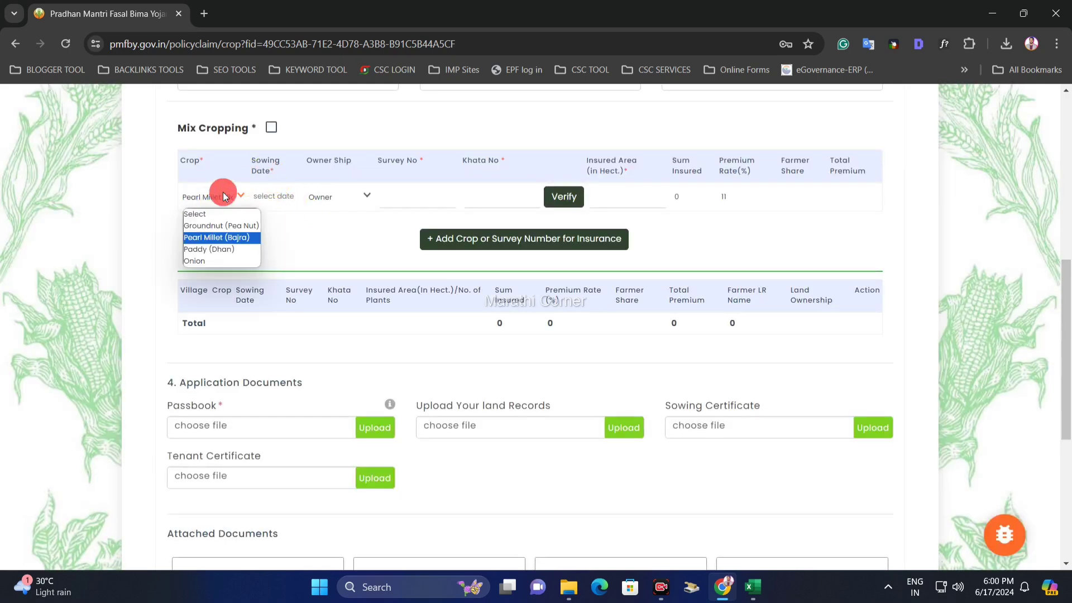
{"action": "left_click", "coordinate": [225, 239]}
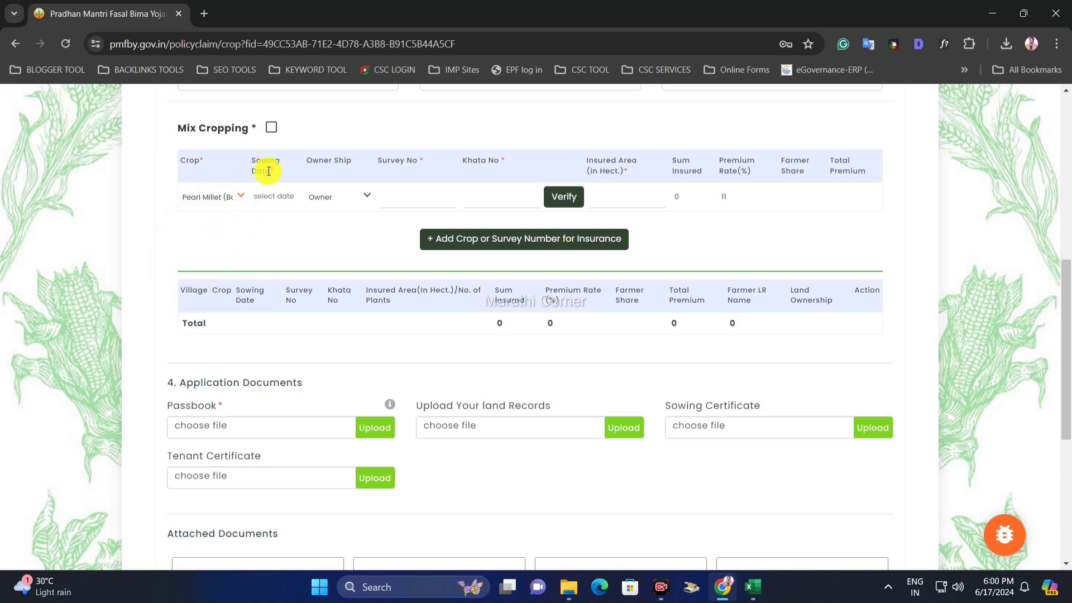
{"action": "left_click", "coordinate": [275, 198]}
{"action": "left_click", "coordinate": [360, 320]}
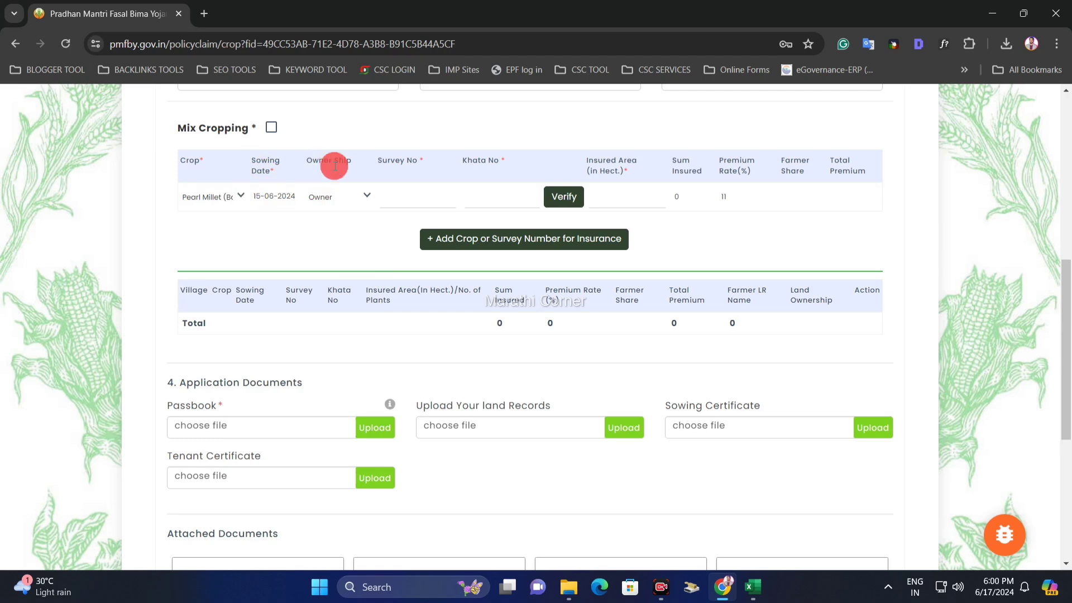
- Try the Tenant, Sharecropper and Mix ownership types, then settle on Owner
{"action": "left_click", "coordinate": [331, 202]}
{"action": "left_click", "coordinate": [330, 226]}
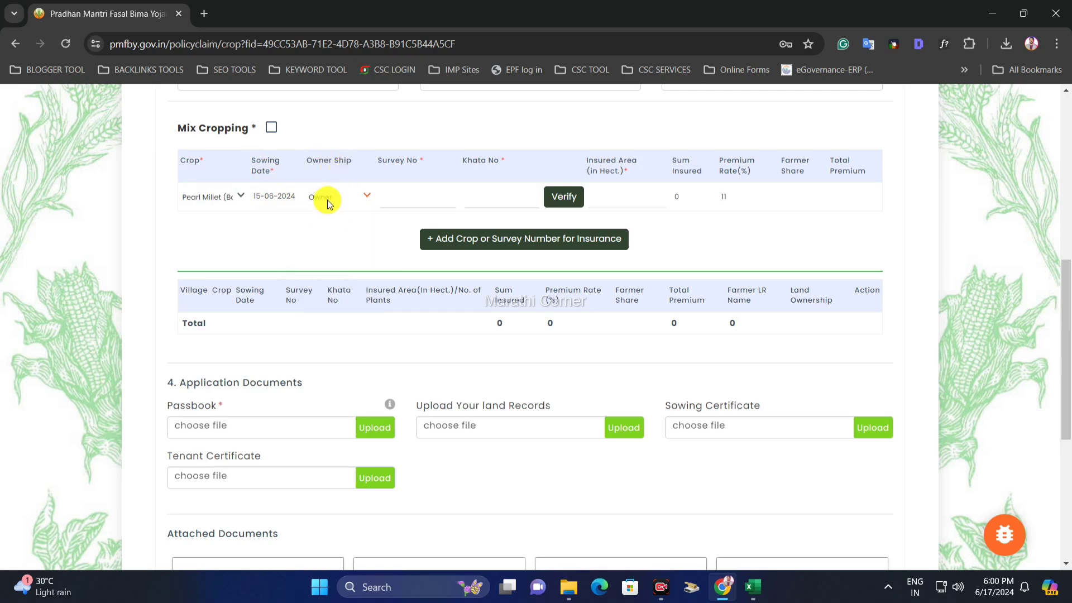
{"action": "left_click", "coordinate": [327, 199]}
{"action": "left_click", "coordinate": [329, 241]}
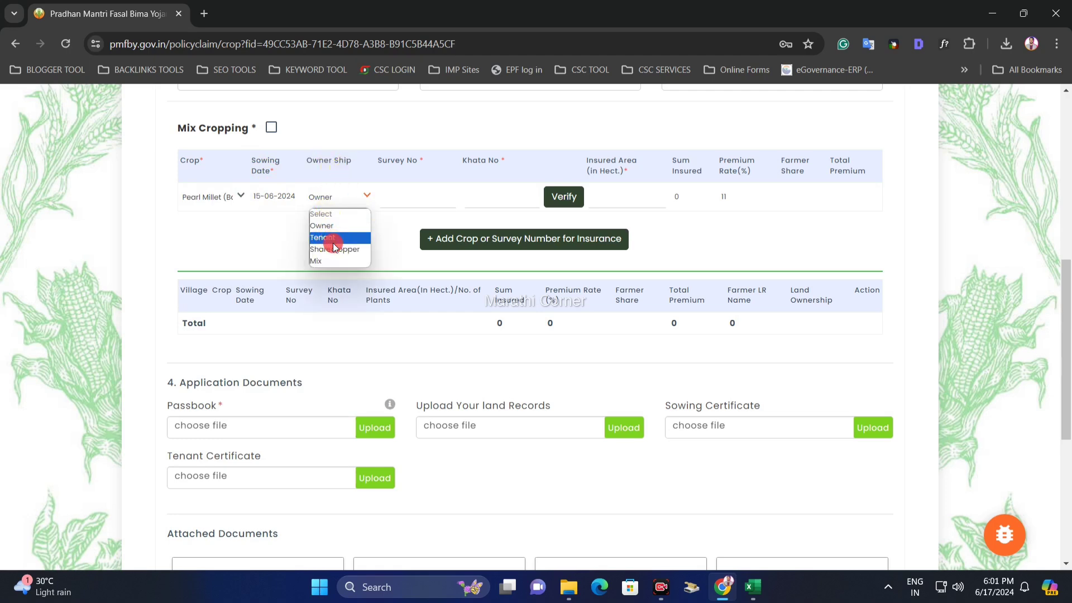
{"action": "left_click", "coordinate": [328, 203]}
{"action": "left_click", "coordinate": [329, 249]}
{"action": "left_click", "coordinate": [329, 203]}
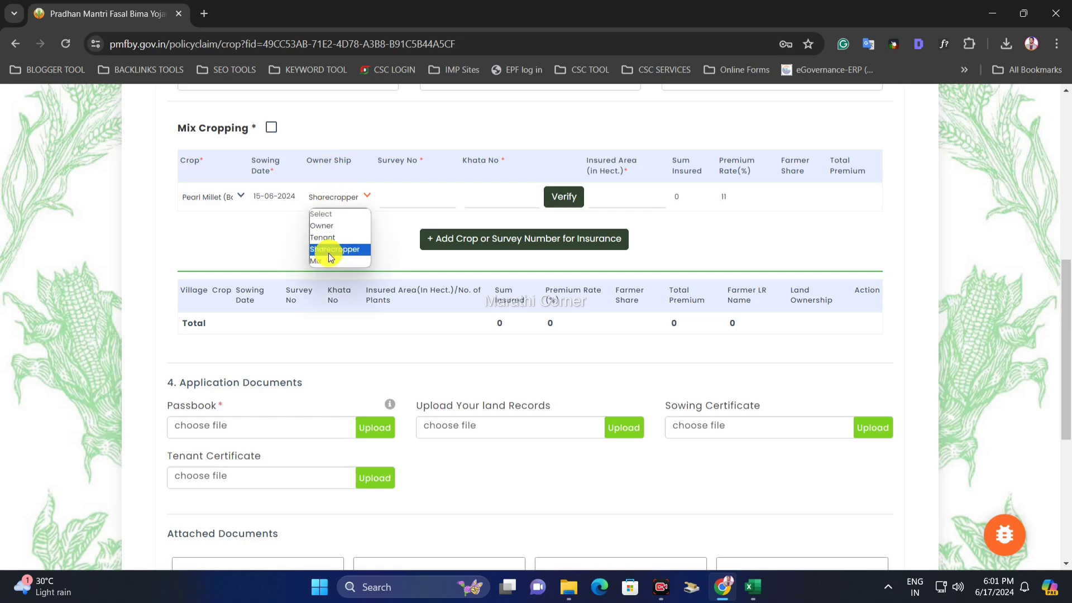
{"action": "left_click", "coordinate": [327, 260]}
{"action": "left_click", "coordinate": [344, 196]}
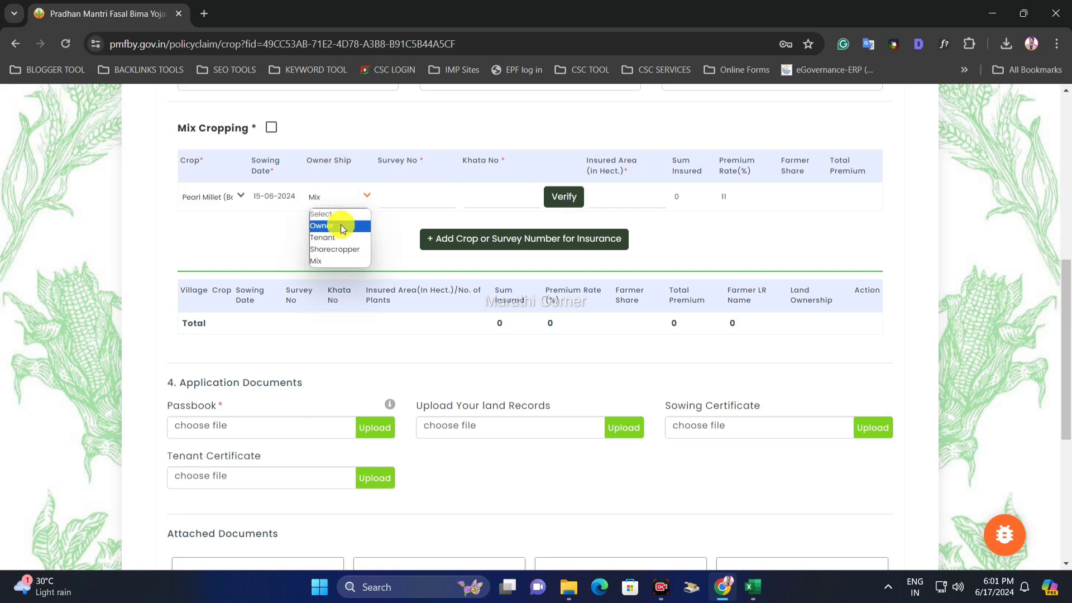
{"action": "left_click", "coordinate": [340, 226]}
{"action": "left_click", "coordinate": [334, 204]}
{"action": "left_click", "coordinate": [337, 226]}
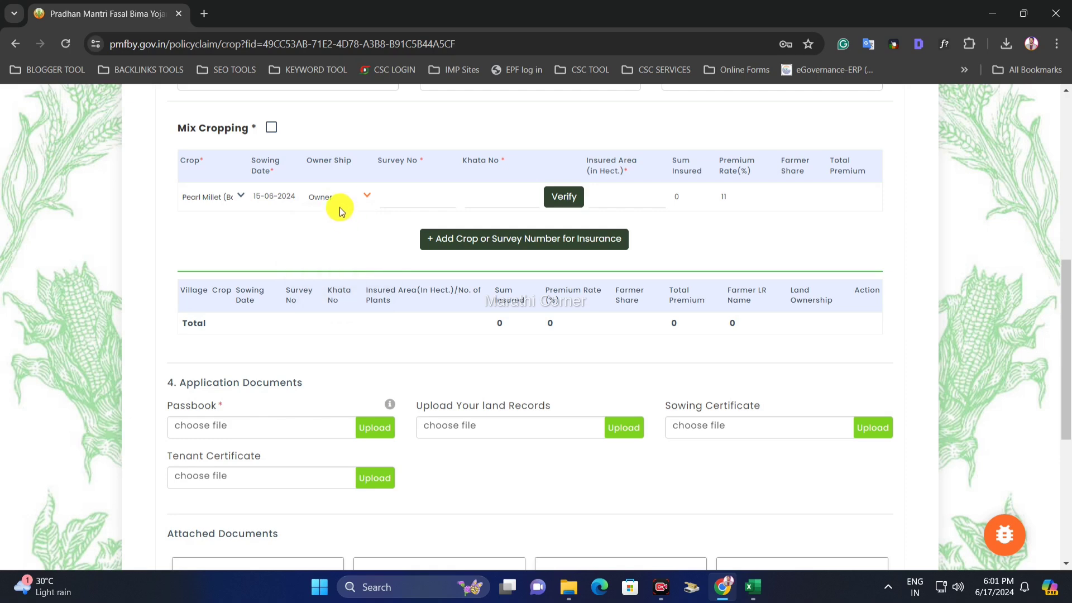
{"action": "left_click", "coordinate": [341, 205]}
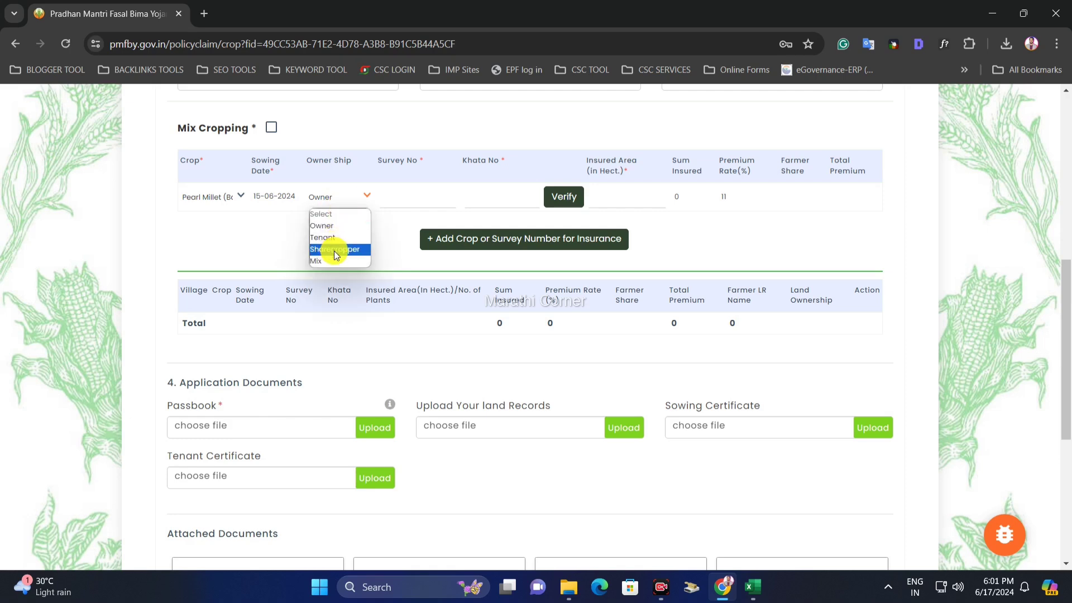
{"action": "left_click", "coordinate": [373, 228]}
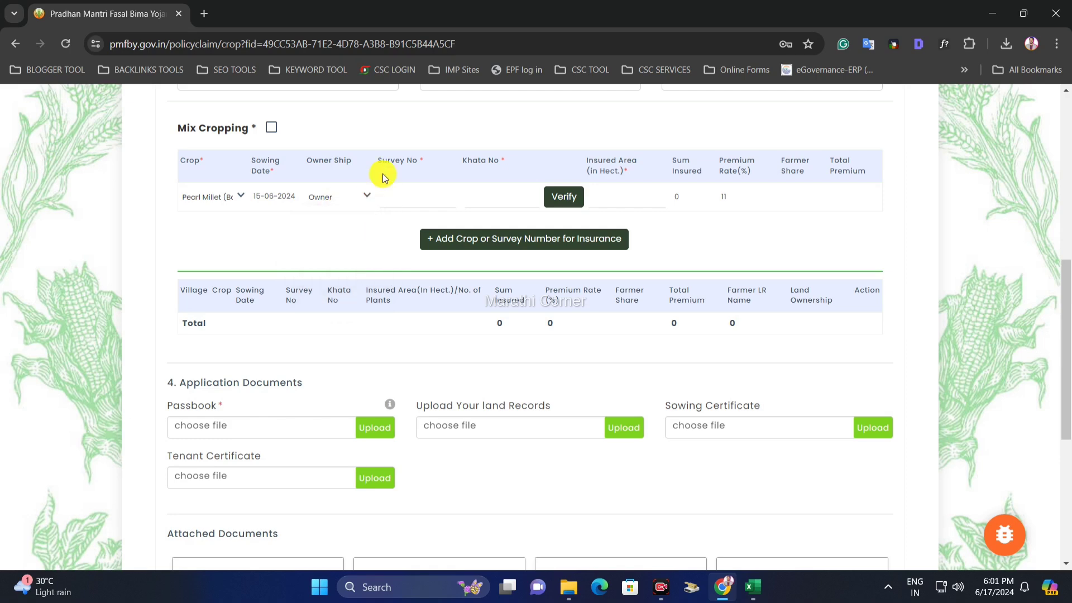
{"action": "left_click", "coordinate": [410, 196]}
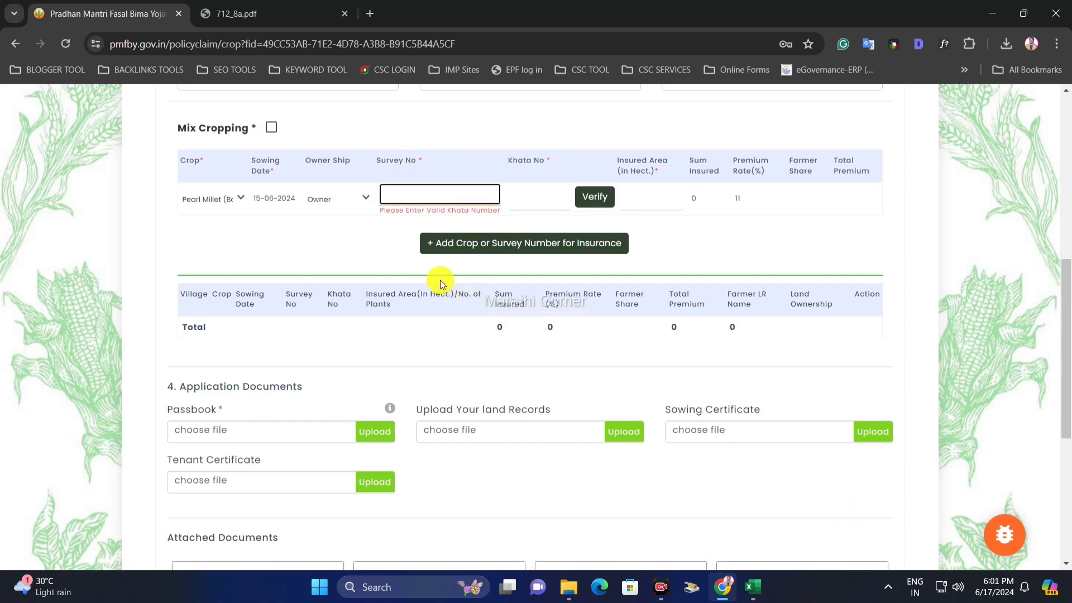
- Enter survey number 4379 from the 712_8a.pdf land record into the Pearl Millet row
{"action": "left_click", "coordinate": [399, 240]}
{"action": "left_click", "coordinate": [869, 555]}
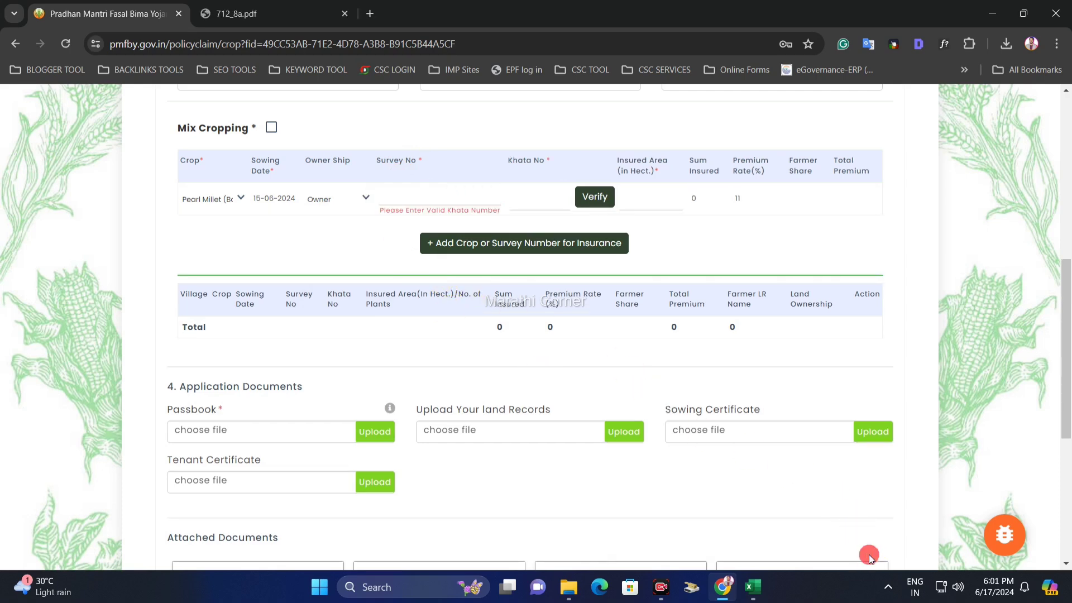
{"action": "left_click", "coordinate": [411, 193]}
{"action": "left_click_drag", "start_coordinate": [382, 160], "coordinate": [409, 161]}
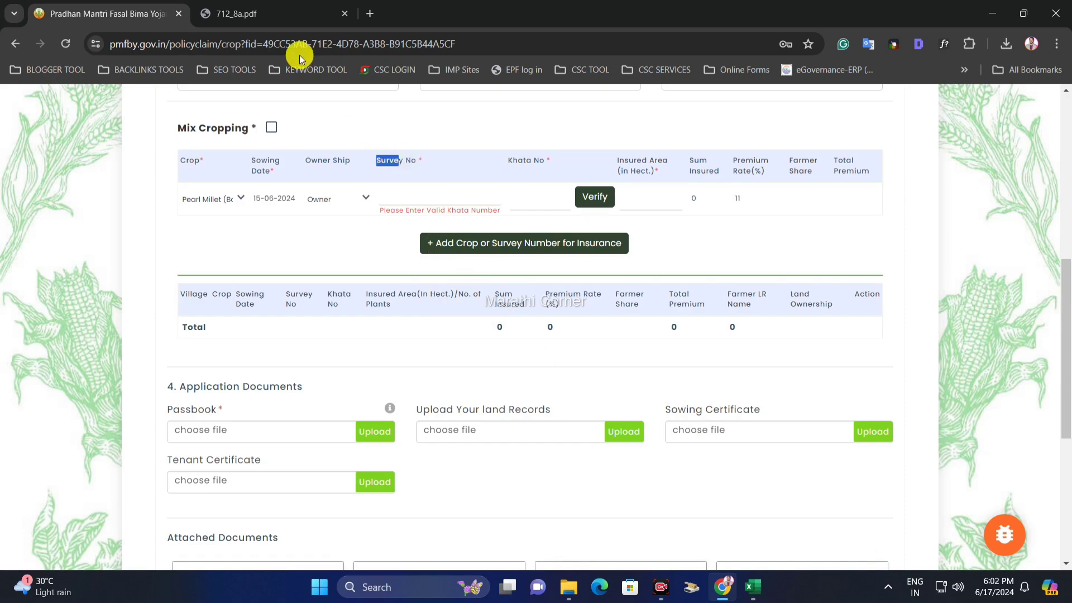
{"action": "left_click", "coordinate": [279, 16]}
{"action": "scroll", "coordinate": [480, 282], "scroll_direction": "down", "scroll_amount": 13}
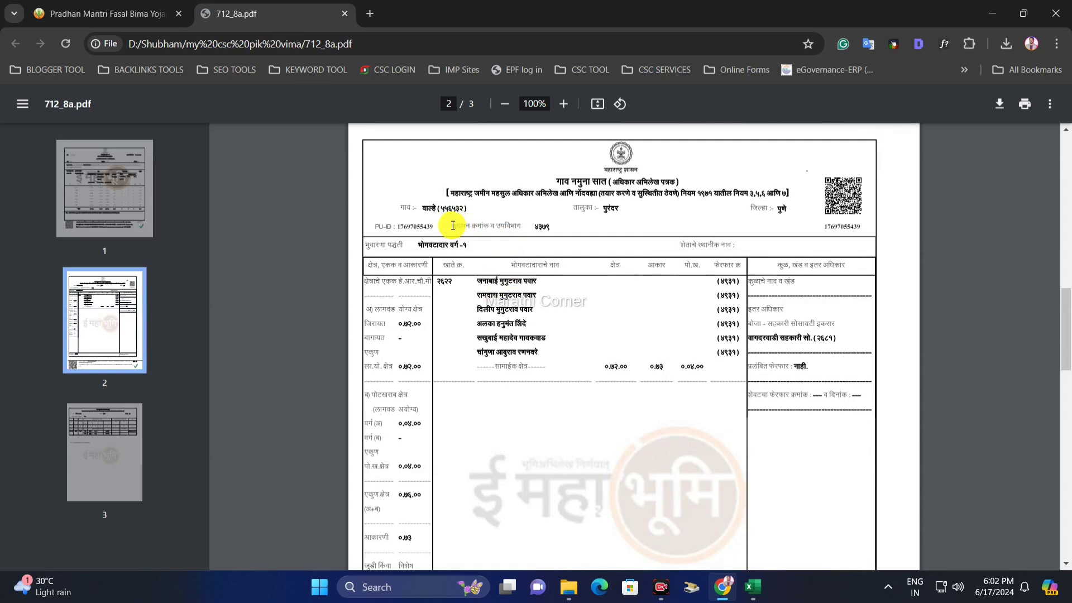
{"action": "left_click_drag", "start_coordinate": [441, 226], "coordinate": [553, 225]}
{"action": "left_click", "coordinate": [106, 14]}
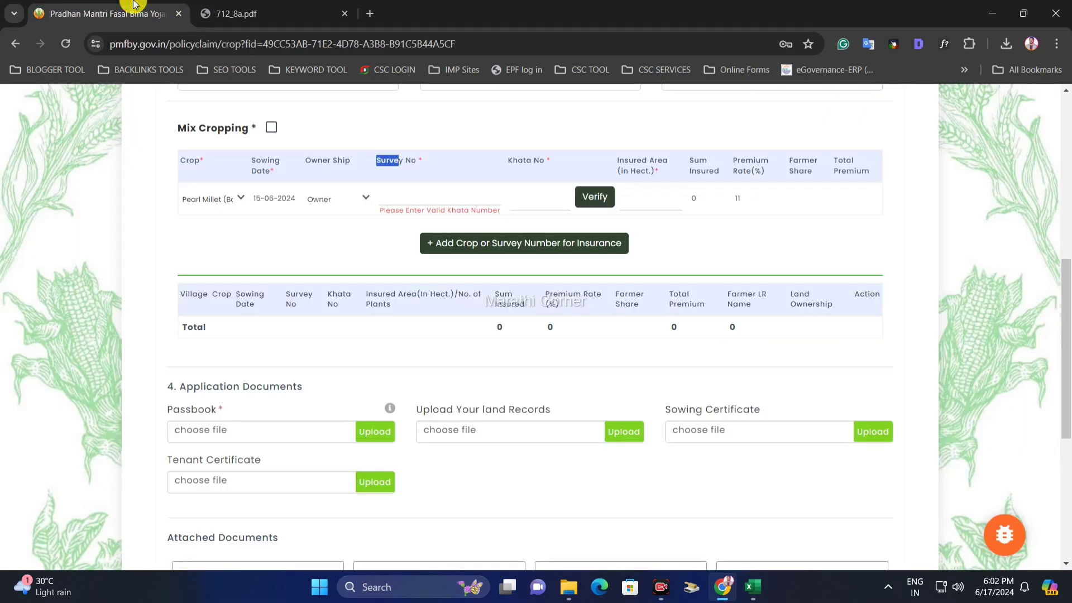
{"action": "left_click", "coordinate": [416, 200]}
{"action": "type", "text": "4379"}
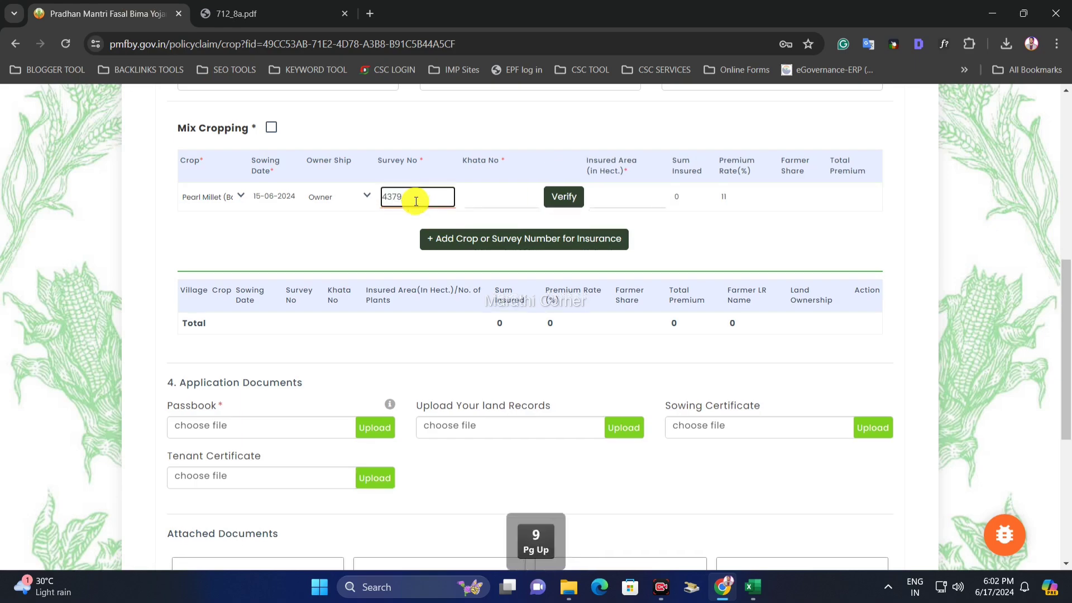
{"action": "left_click", "coordinate": [486, 197]}
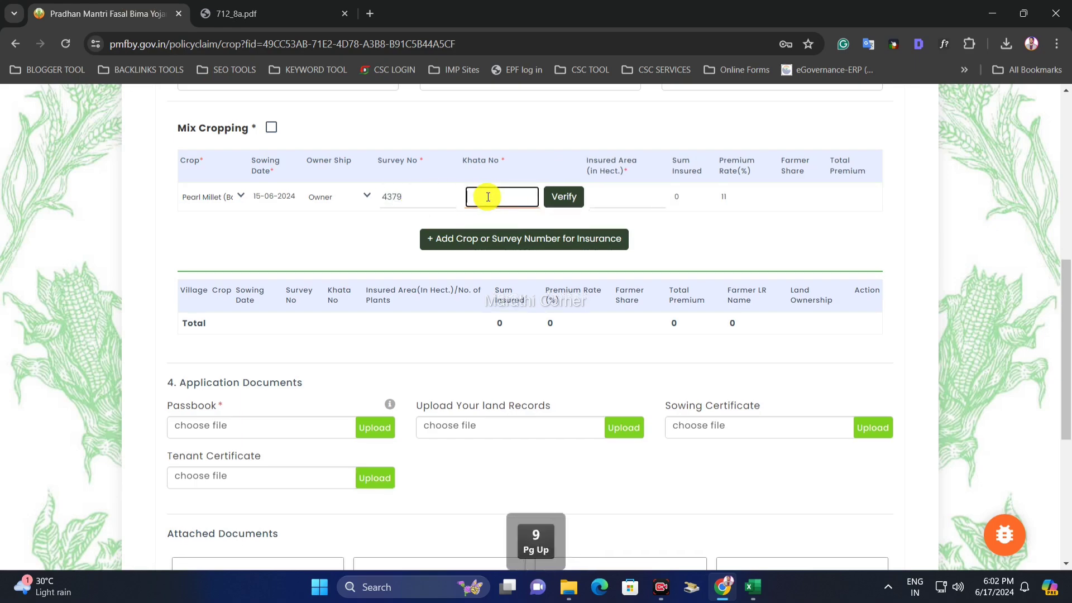
- Look up the khata number in the land record and begin typing it into Khata No
{"action": "left_click", "coordinate": [263, 17]}
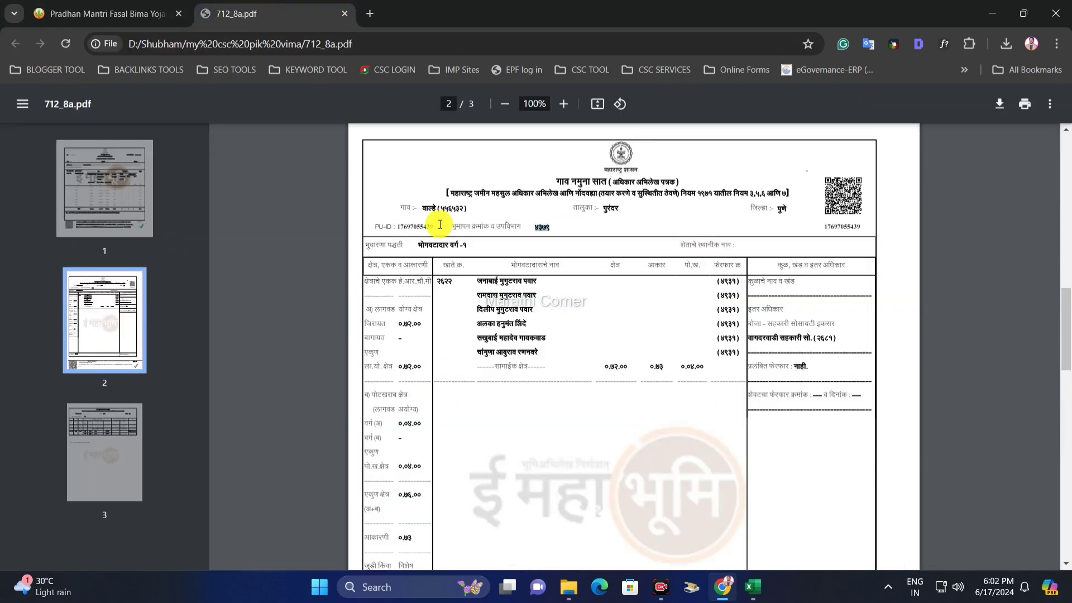
{"action": "scroll", "coordinate": [438, 222], "scroll_direction": "down", "scroll_amount": 5}
{"action": "scroll", "coordinate": [438, 234], "scroll_direction": "up", "scroll_amount": 5}
{"action": "scroll", "coordinate": [408, 246], "scroll_direction": "up", "scroll_amount": 1}
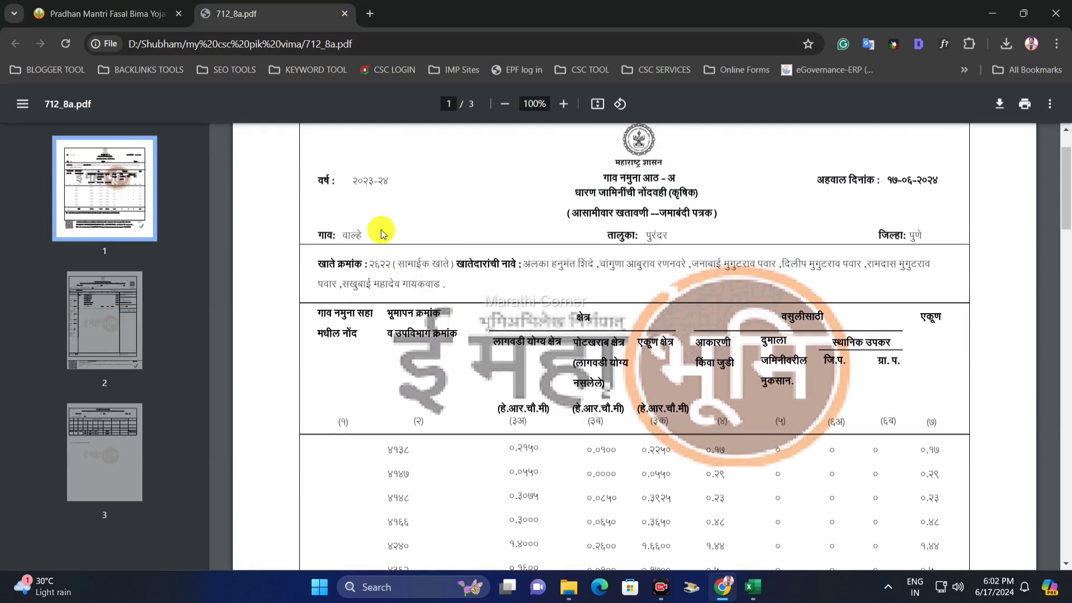
{"action": "scroll", "coordinate": [370, 252], "scroll_direction": "up", "scroll_amount": 1}
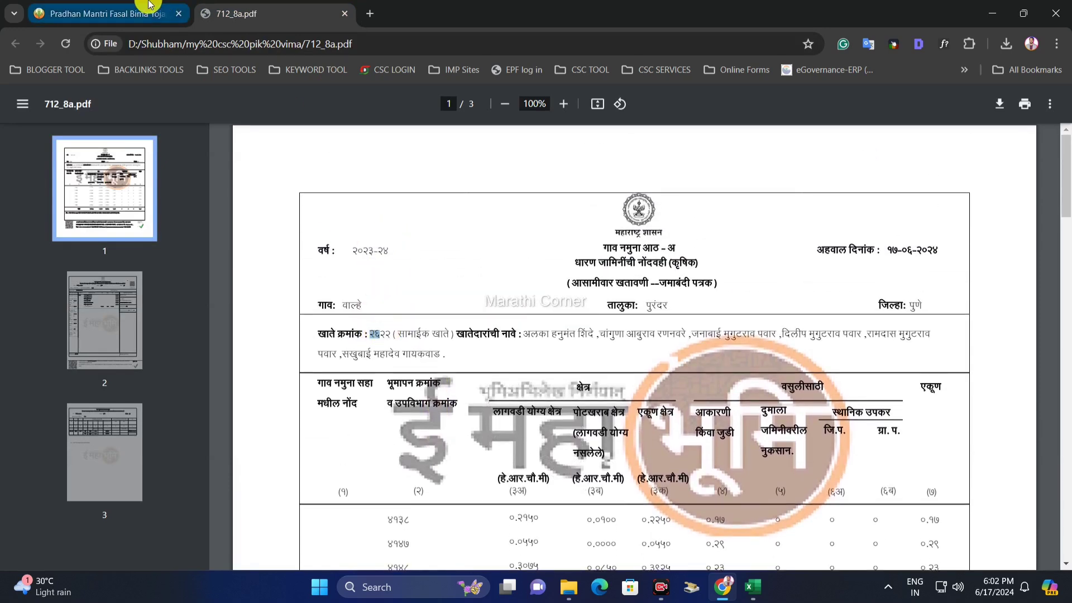
{"action": "left_click", "coordinate": [141, 12]}
{"action": "type", "text": "2622"}
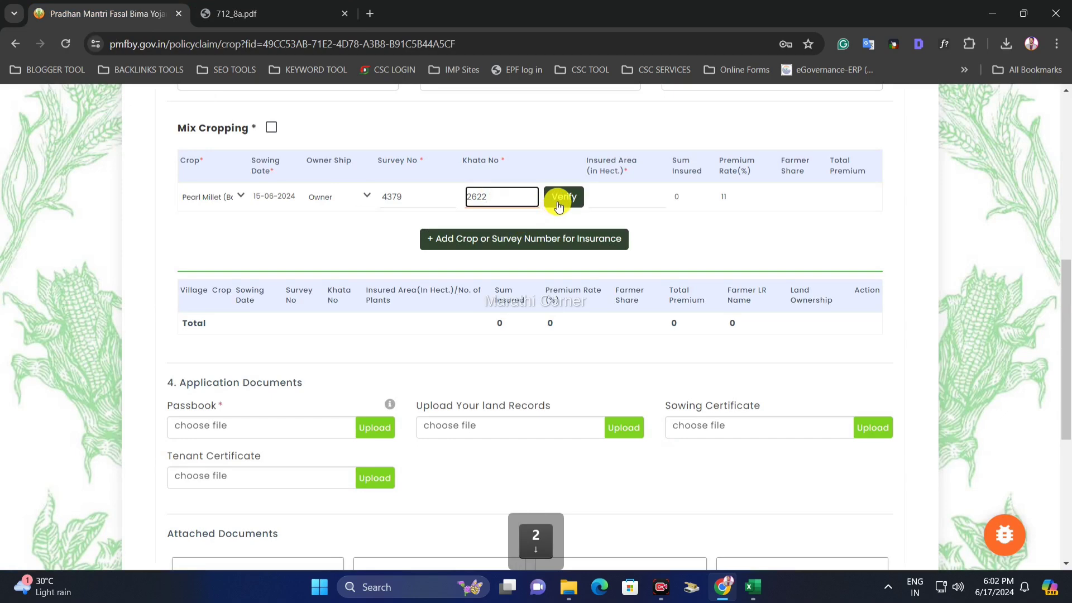
- Verify survey 4379 and khata 2622 against the land record and accept the matching entry
{"action": "left_click", "coordinate": [559, 207]}
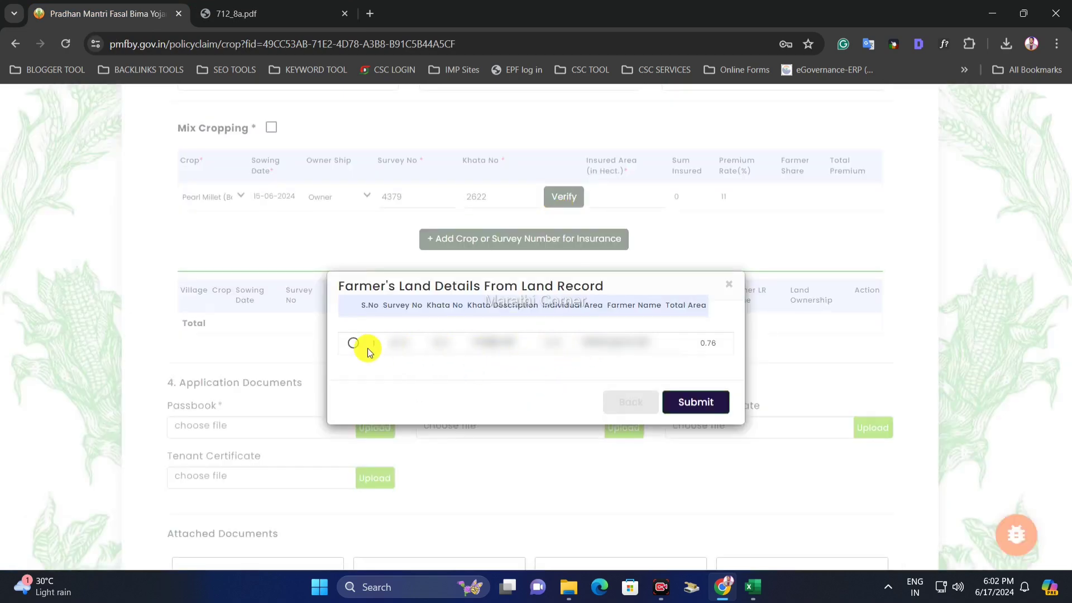
{"action": "left_click", "coordinate": [353, 345]}
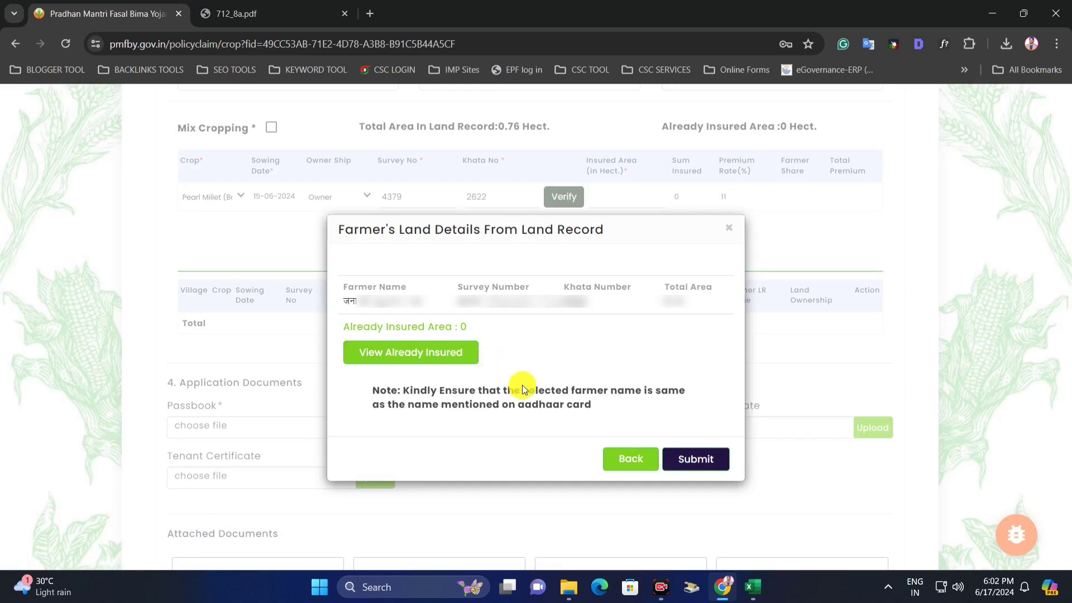
{"action": "left_click", "coordinate": [710, 462]}
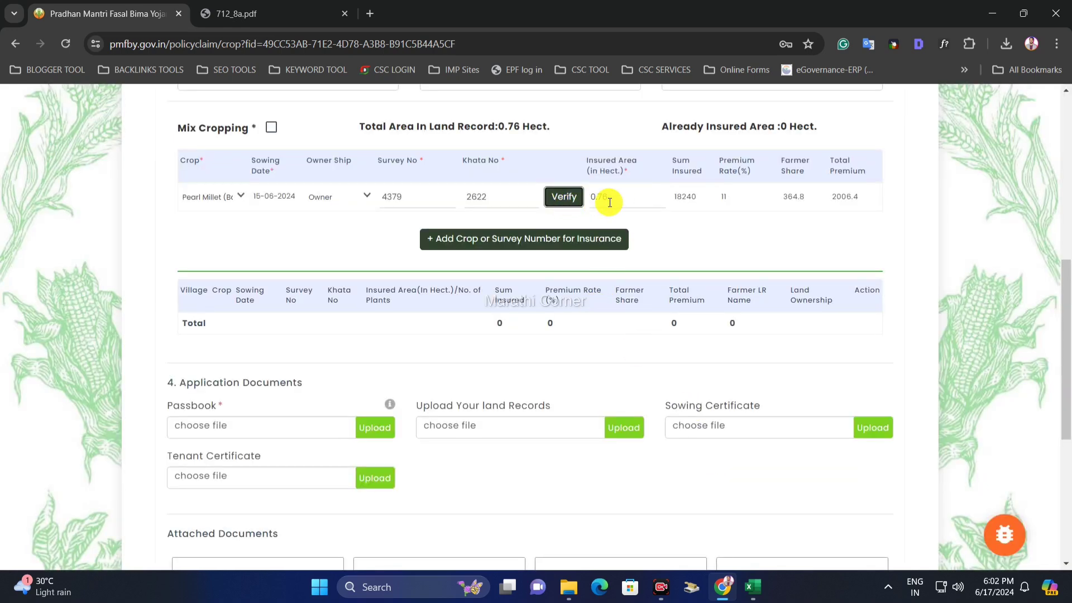
- Change the insured area from 0.76 to 0.35 hectares, giving sum insured 8400 and premium 924
{"action": "left_click_drag", "start_coordinate": [612, 202], "coordinate": [596, 205]}
{"action": "left_click", "coordinate": [642, 221]}
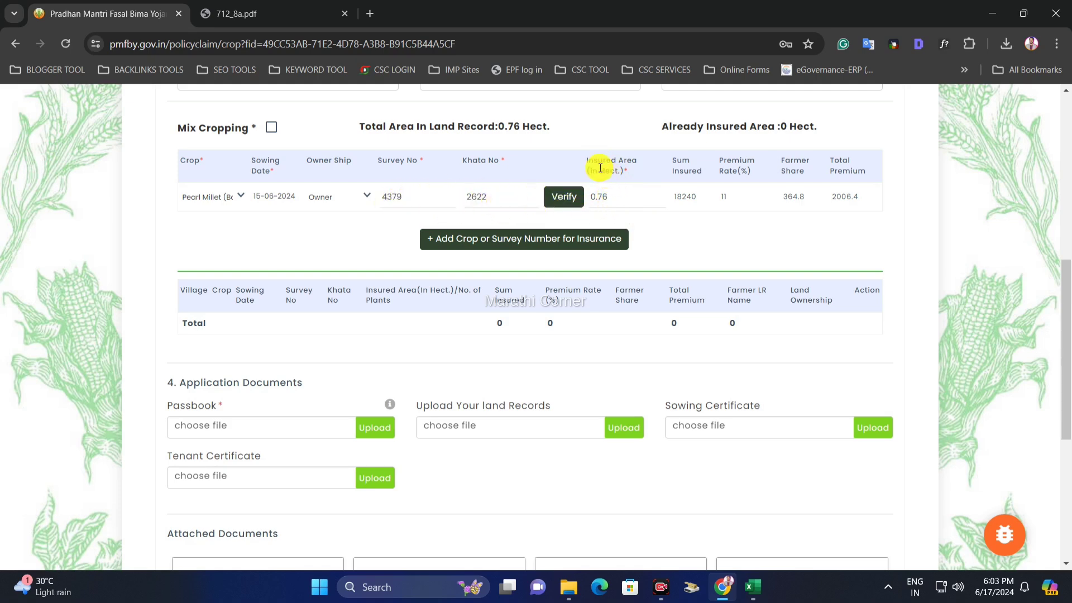
{"action": "left_click_drag", "start_coordinate": [588, 163], "coordinate": [613, 171]}
{"action": "left_click", "coordinate": [621, 198]}
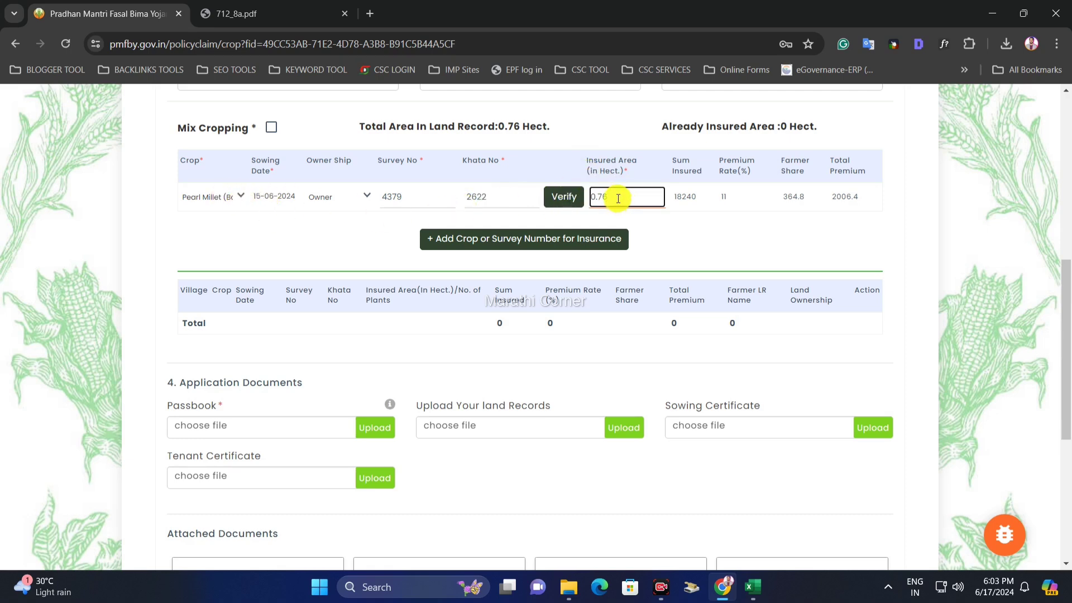
{"action": "left_click_drag", "start_coordinate": [614, 199], "coordinate": [604, 199]}
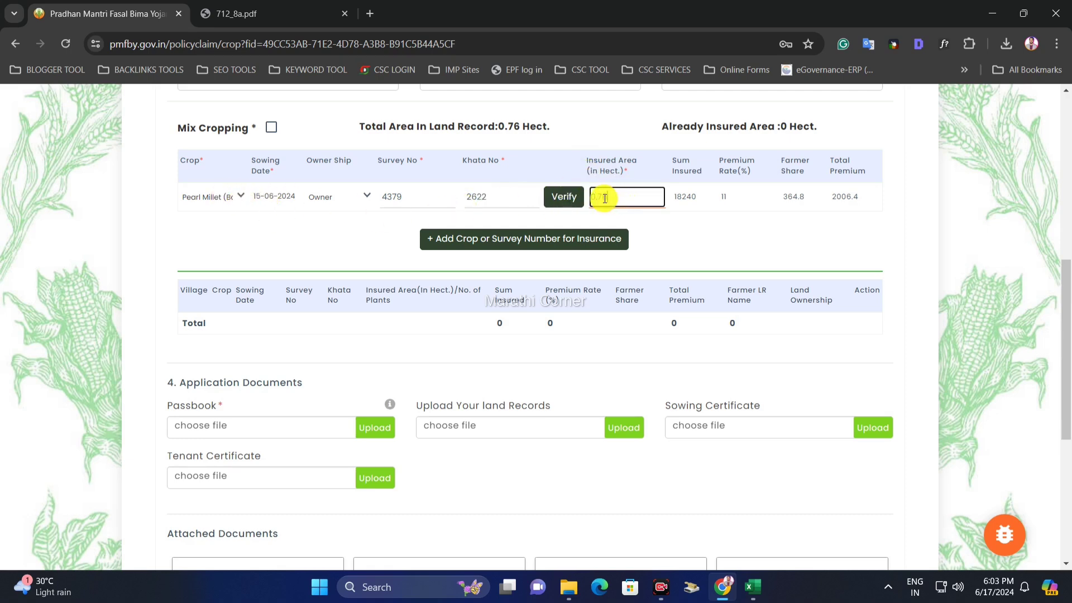
{"action": "key", "text": "BackSpace"}
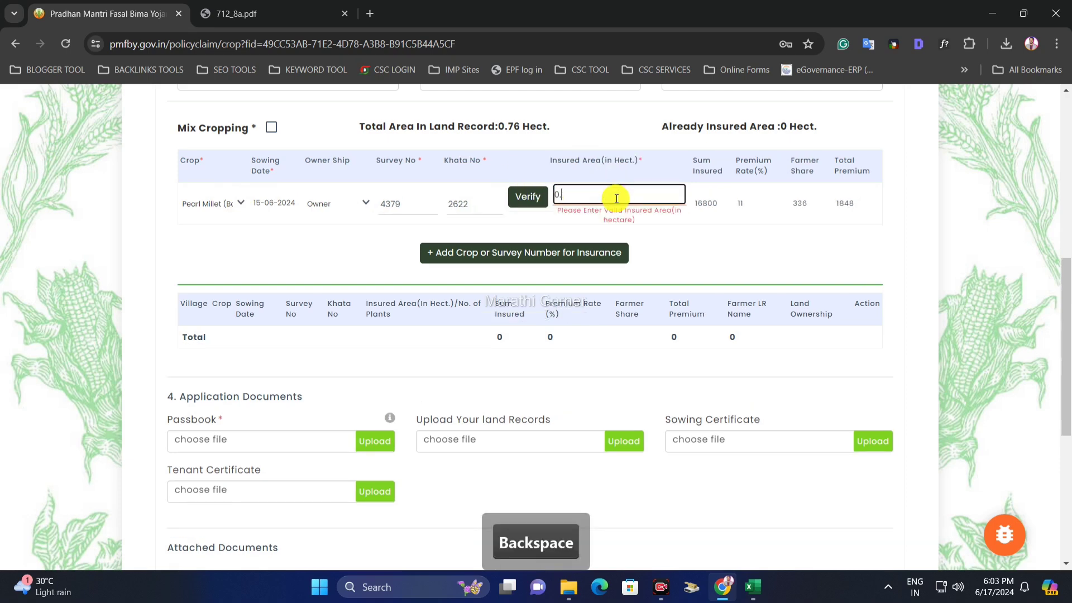
{"action": "type", "text": "35"}
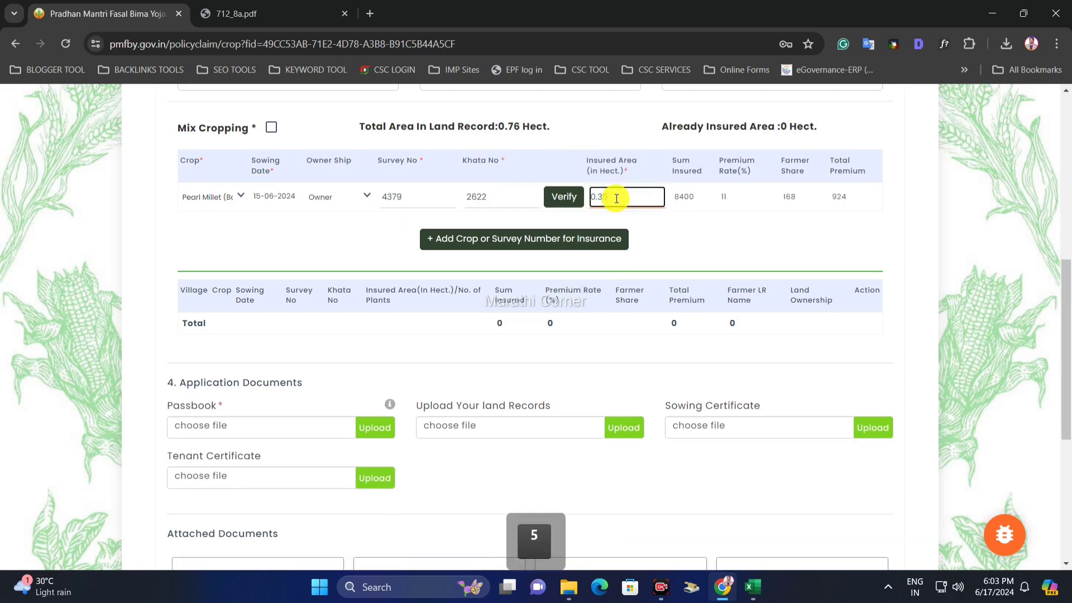
{"action": "left_click", "coordinate": [657, 221]}
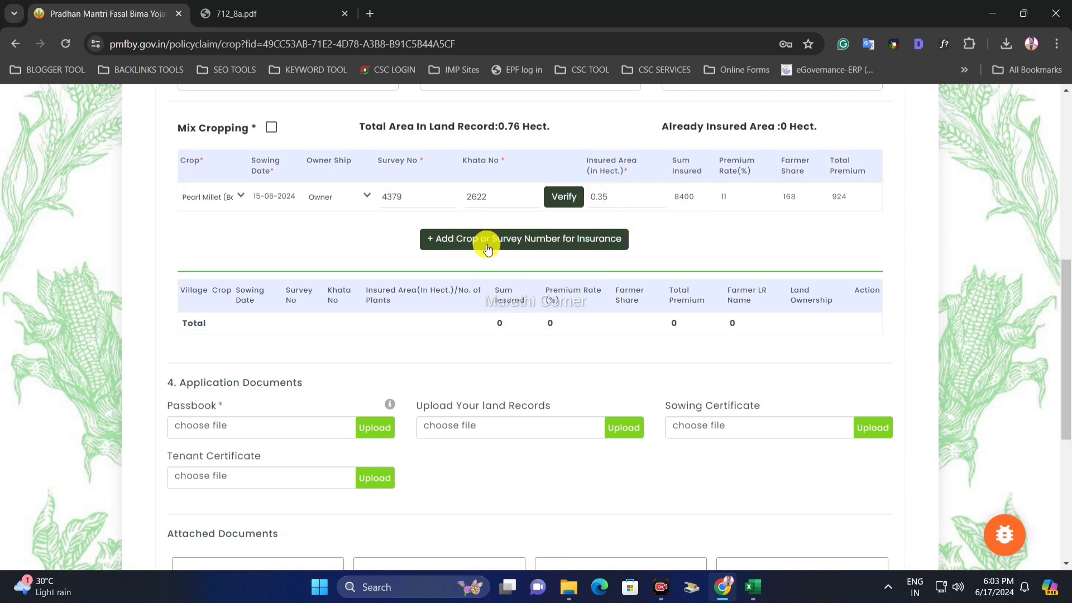
- Add the Pearl Millet row to the insured crops table
{"action": "left_click", "coordinate": [552, 247]}
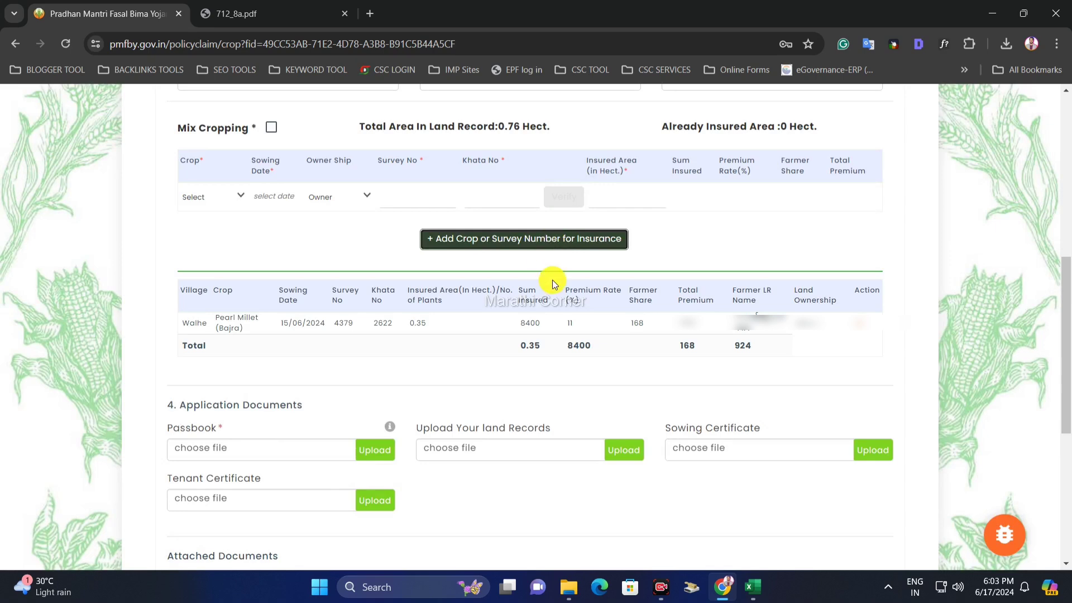
{"action": "left_click_drag", "start_coordinate": [159, 323], "coordinate": [732, 334]}
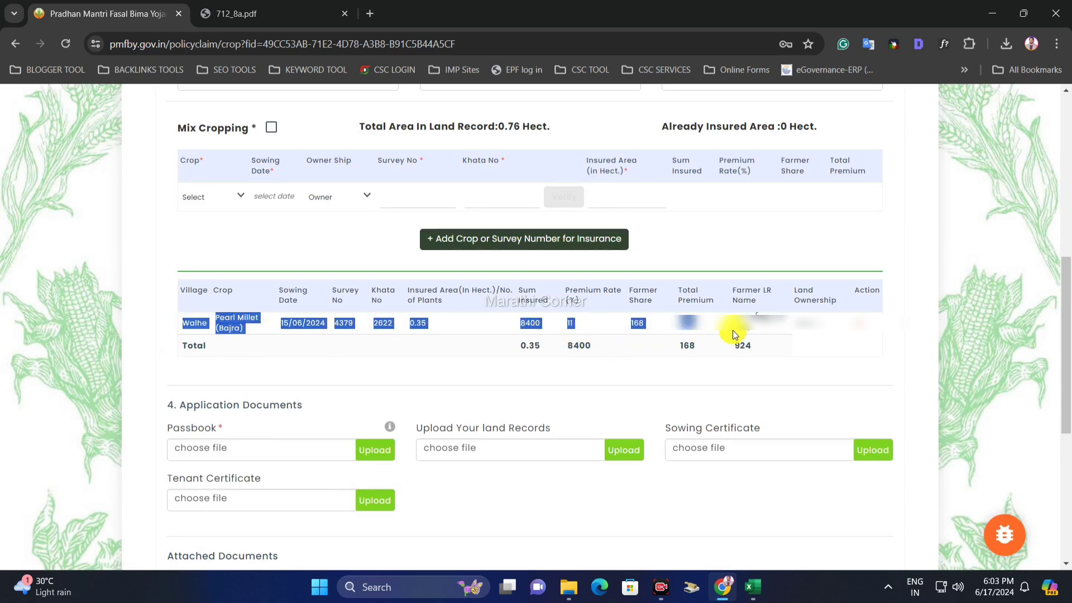
{"action": "left_click", "coordinate": [735, 333]}
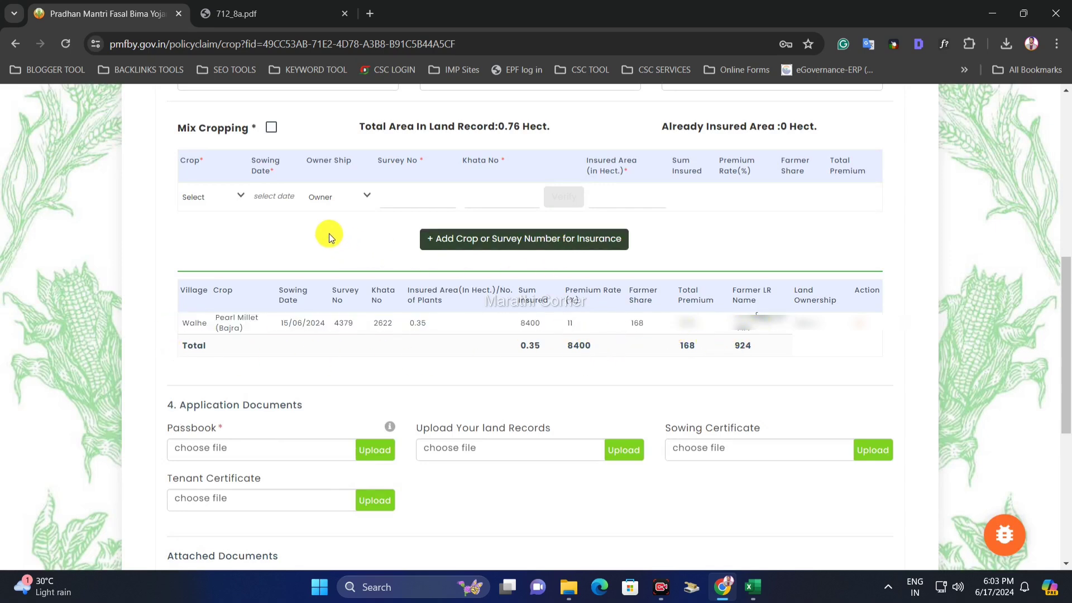
{"action": "left_click", "coordinate": [219, 199]}
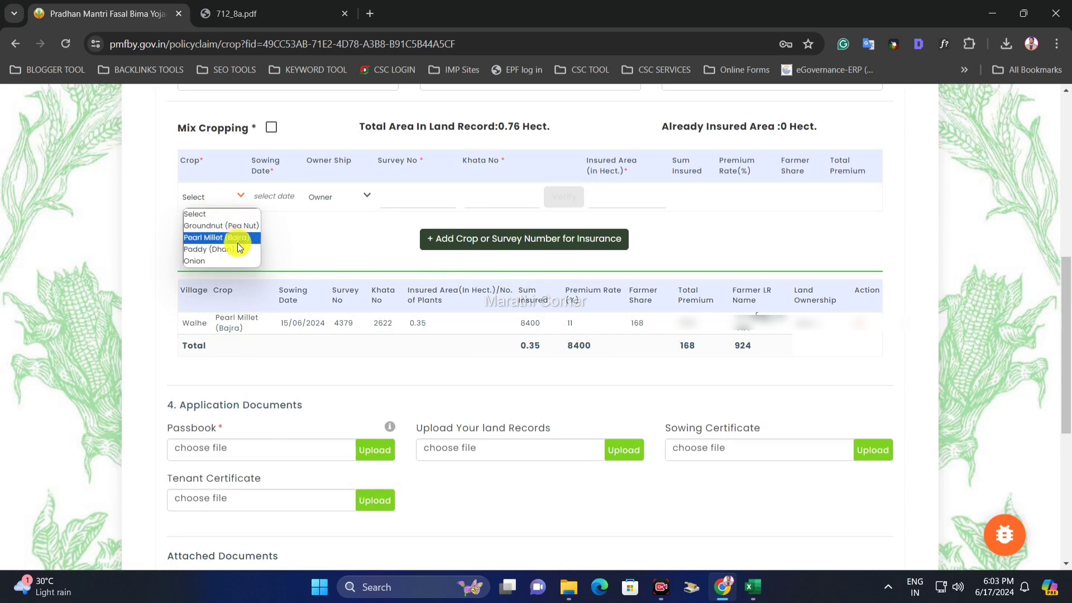
{"action": "left_click", "coordinate": [287, 332]}
- Fill a Groundnut row: sown 15 June 2024, Owner, survey 4379, khata 2622
{"action": "left_click", "coordinate": [208, 191]}
{"action": "left_click", "coordinate": [229, 226]}
{"action": "left_click", "coordinate": [294, 199]}
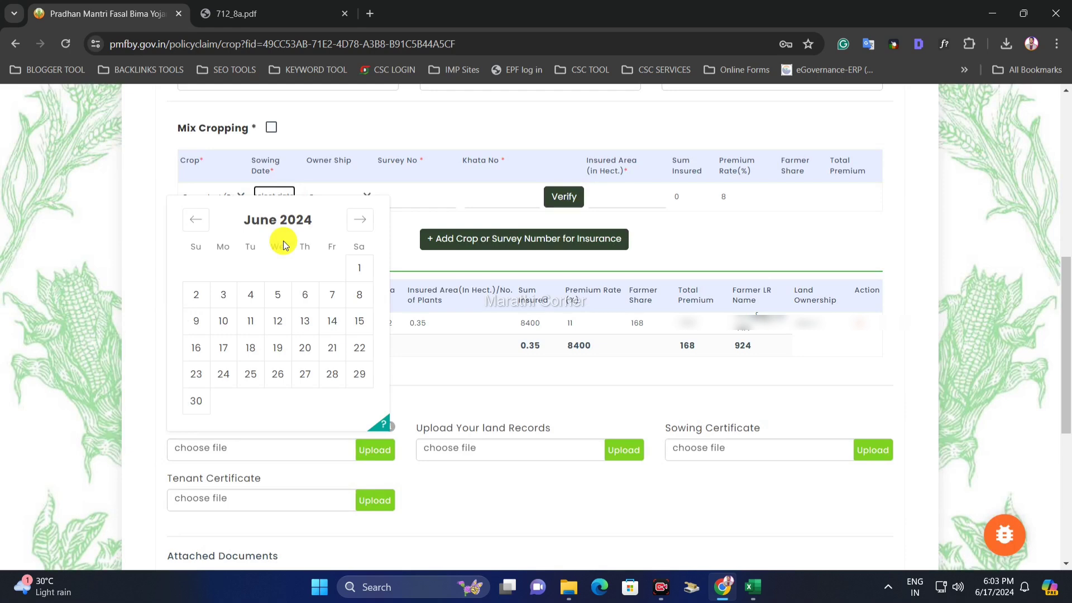
{"action": "left_click", "coordinate": [360, 319]}
{"action": "left_click", "coordinate": [341, 201]}
{"action": "left_click", "coordinate": [345, 225]}
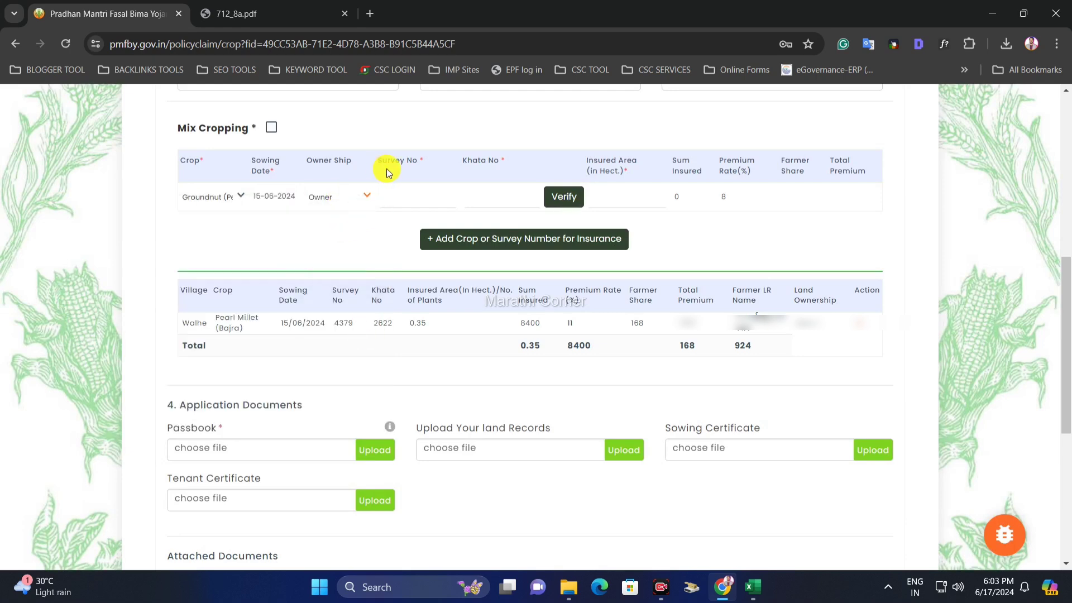
{"action": "left_click", "coordinate": [404, 197]}
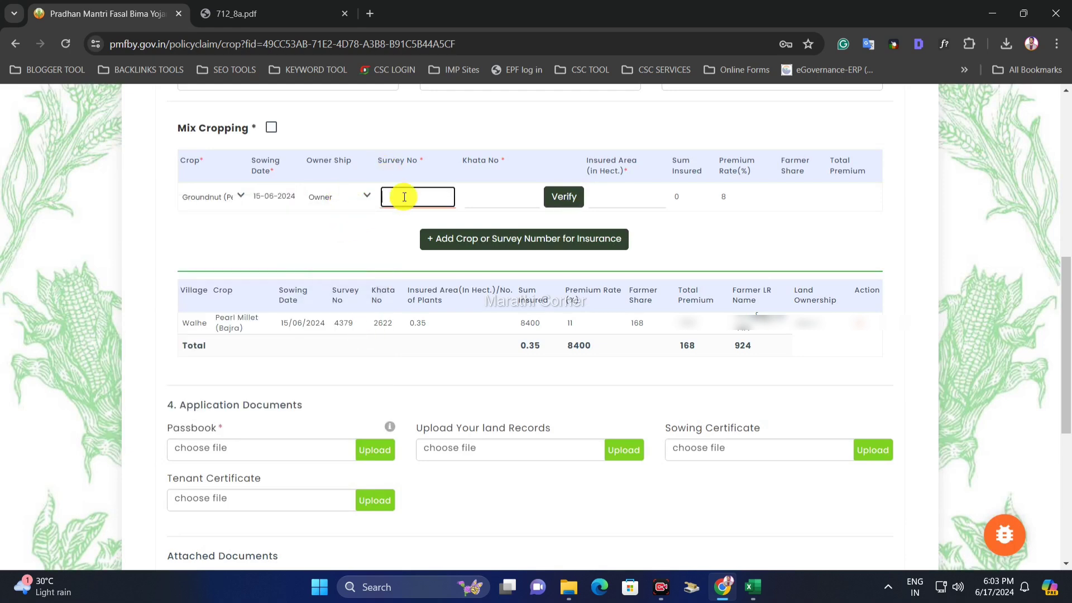
{"action": "type", "text": "4379"}
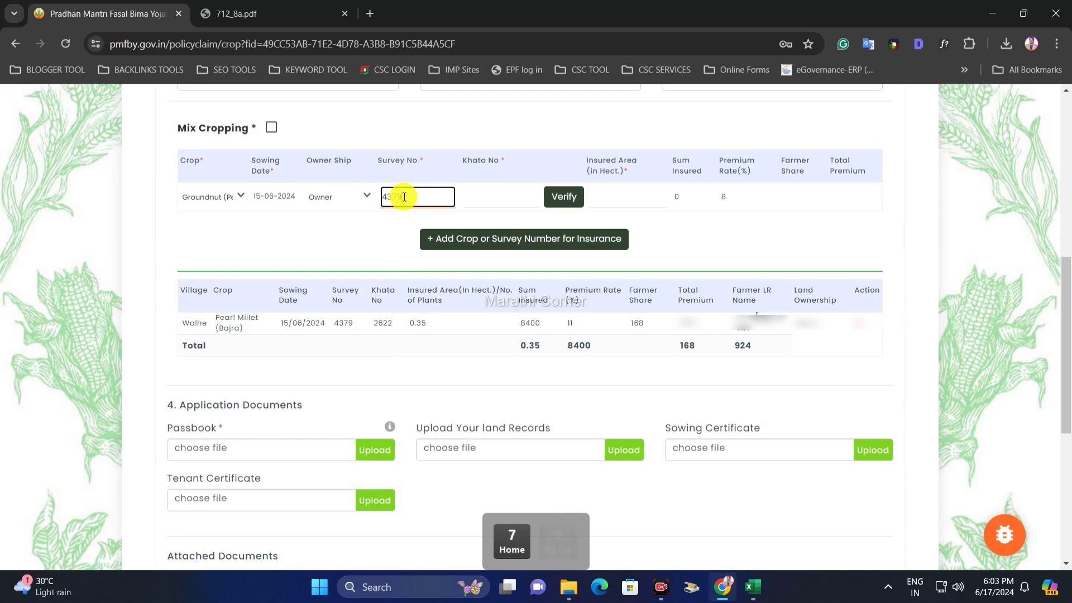
{"action": "left_click", "coordinate": [483, 202]}
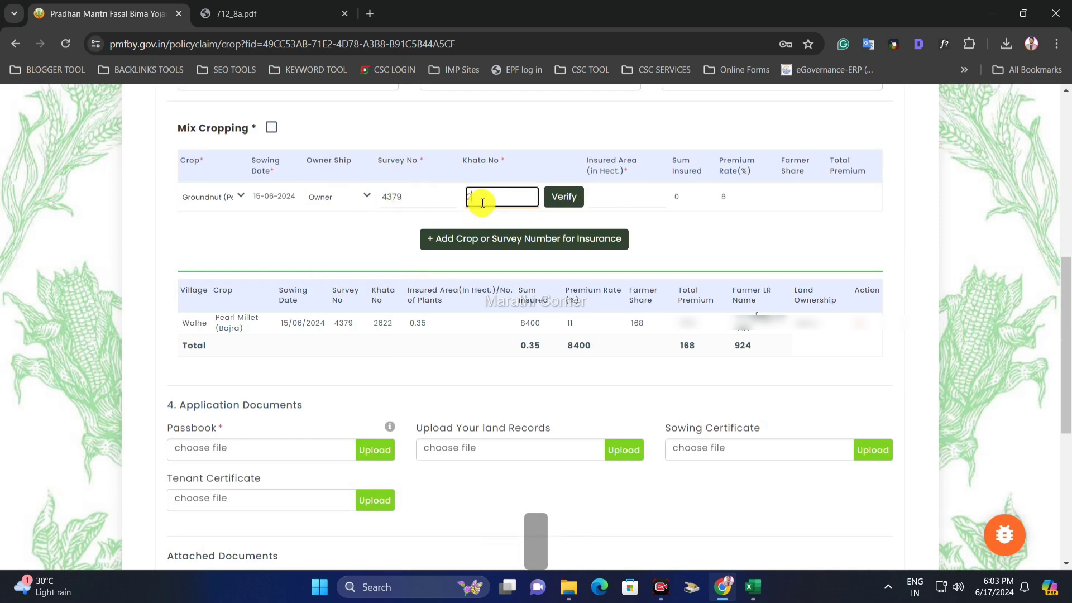
{"action": "type", "text": "2622"}
- Verify the Groundnut land record, set insured area to 0.35, and add the row
{"action": "left_click", "coordinate": [575, 198]}
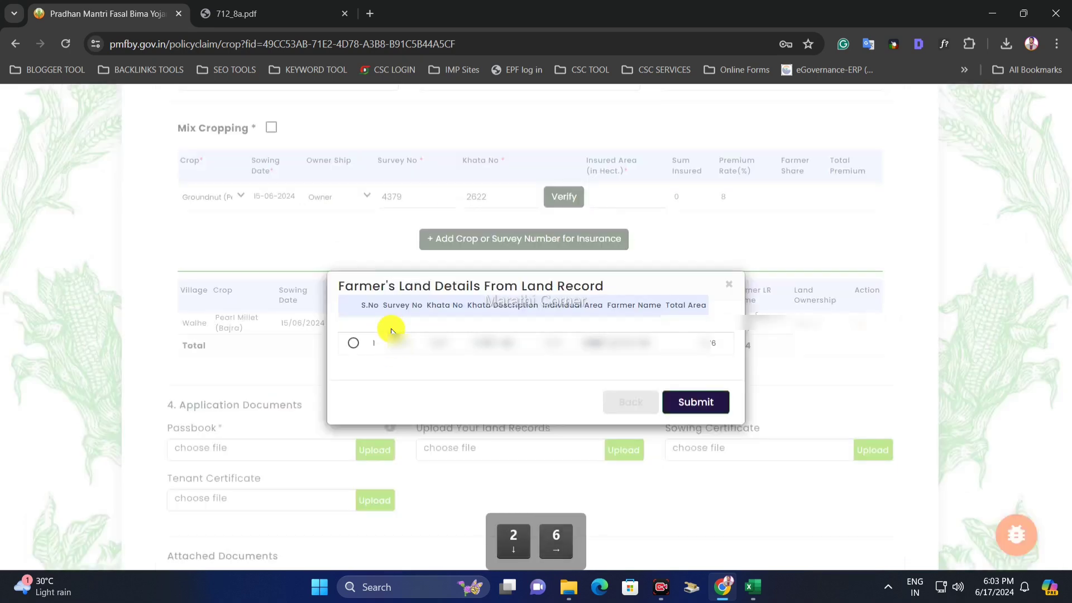
{"action": "left_click", "coordinate": [697, 460]}
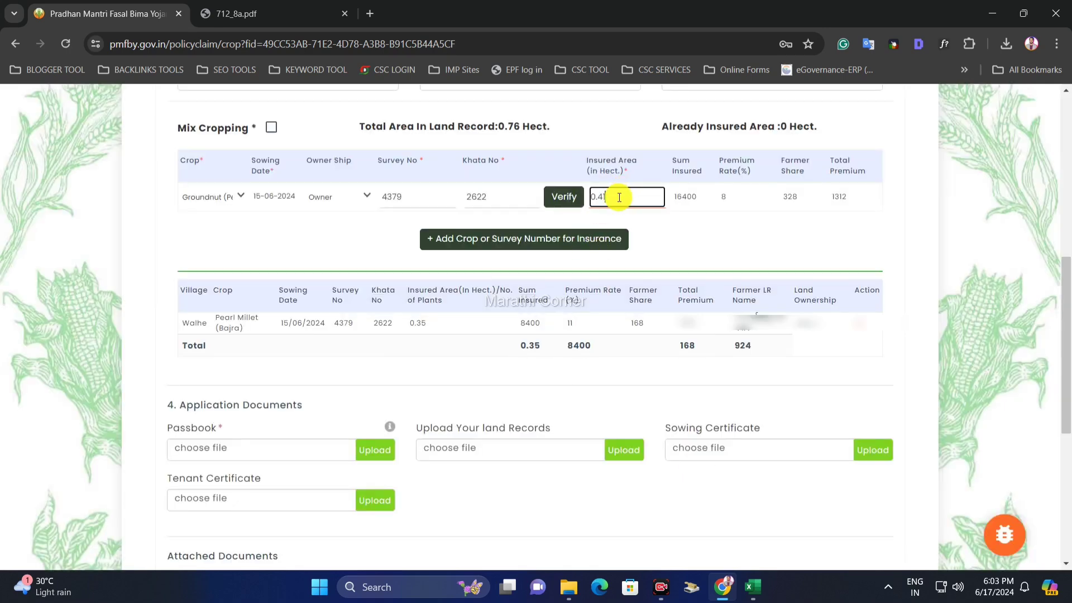
{"action": "key", "text": "BackSpace"}
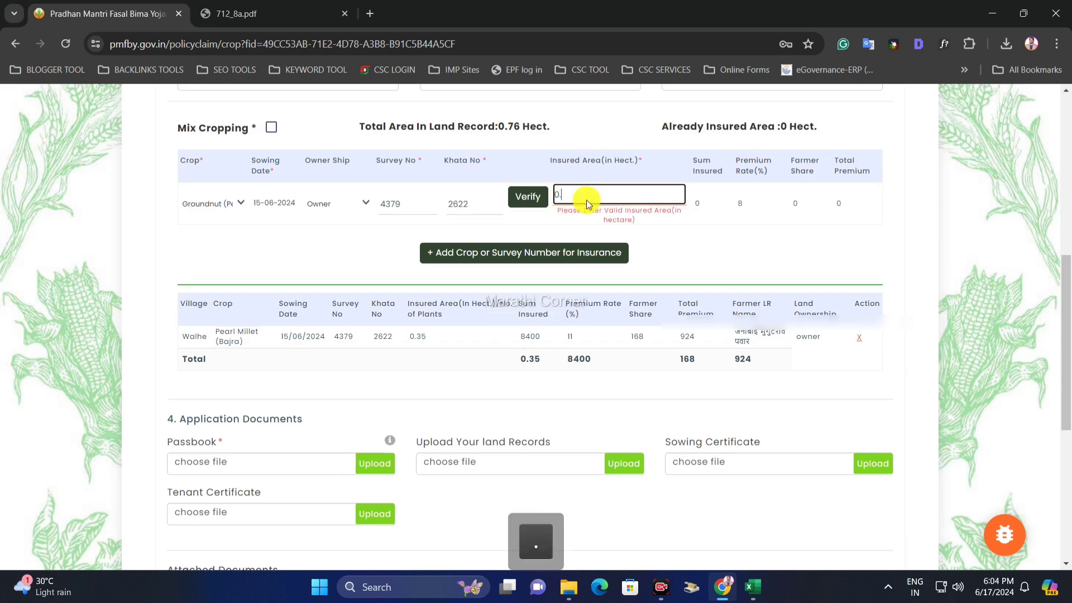
{"action": "type", "text": "0.35"}
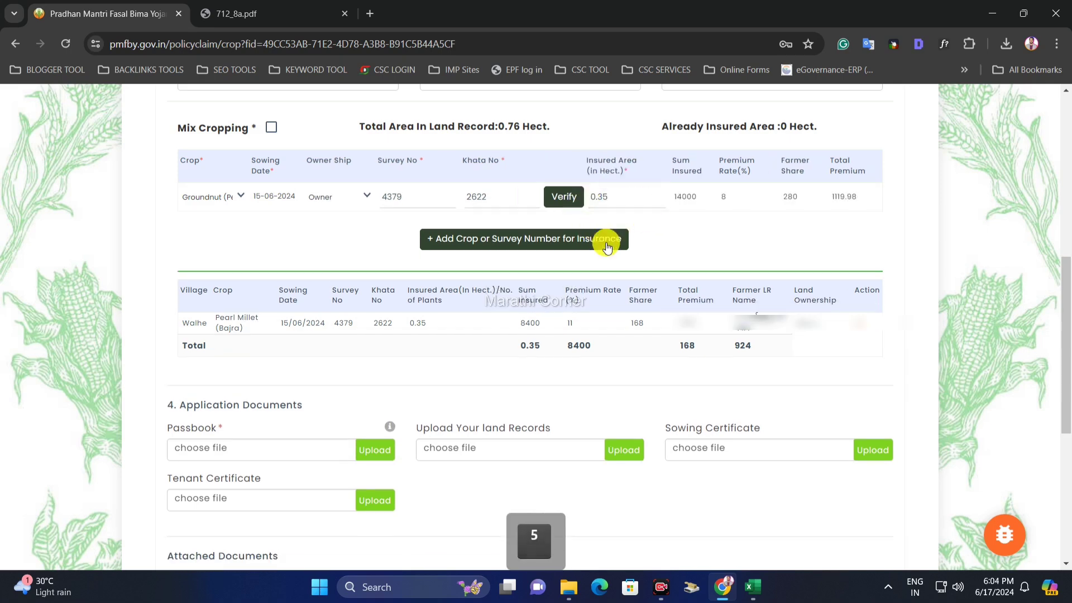
{"action": "double_click", "coordinate": [601, 205]}
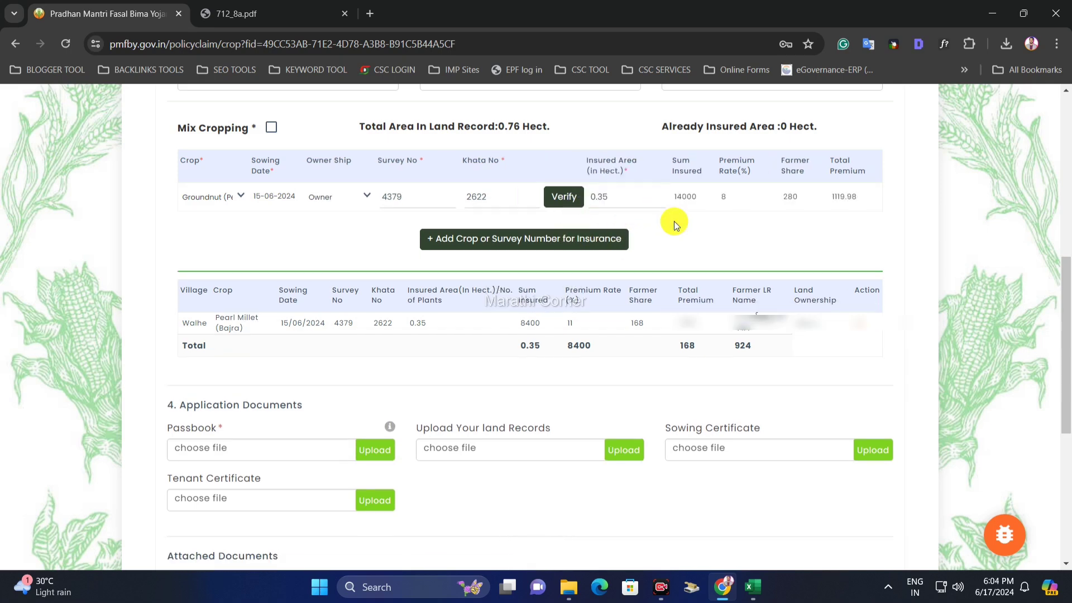
{"action": "double_click", "coordinate": [595, 196]}
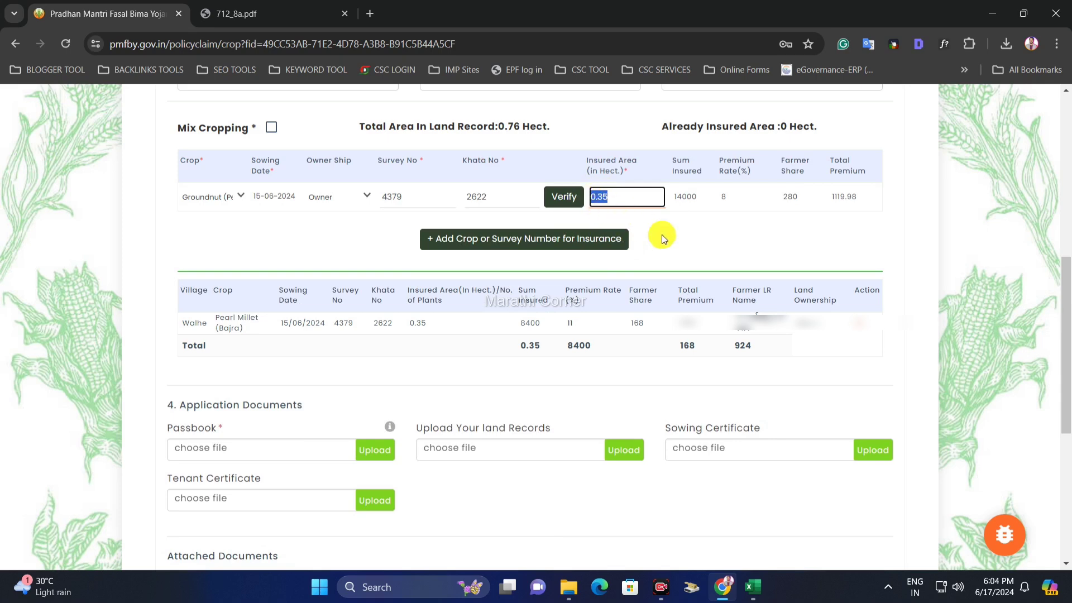
{"action": "left_click", "coordinate": [563, 242]}
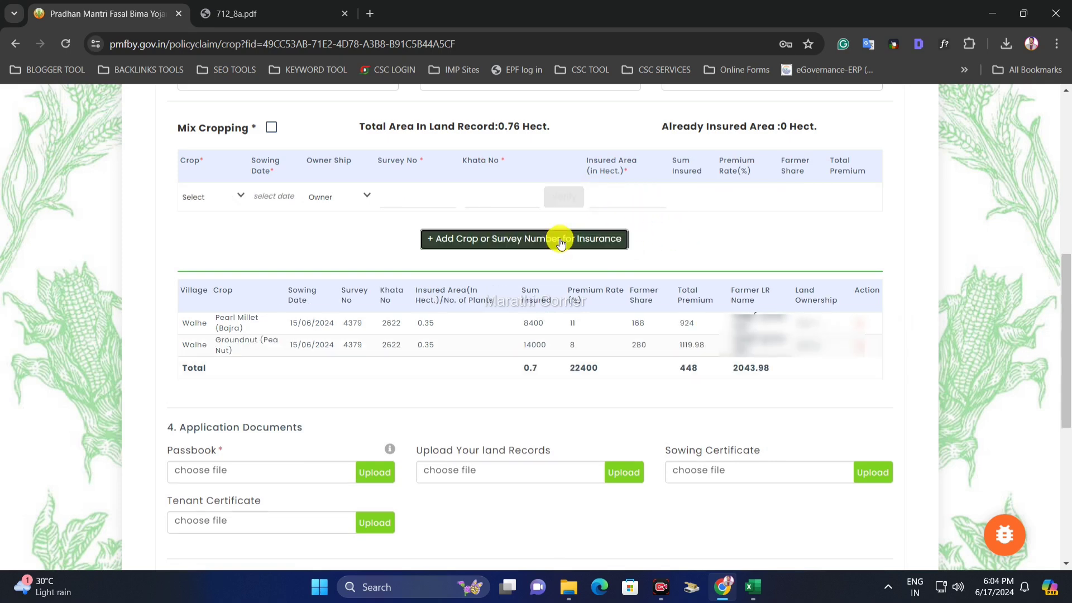
- Review both crop rows and browse the crop and ownership options, keeping Owner
{"action": "left_click_drag", "start_coordinate": [190, 323], "coordinate": [513, 349]}
{"action": "left_click", "coordinate": [754, 320]}
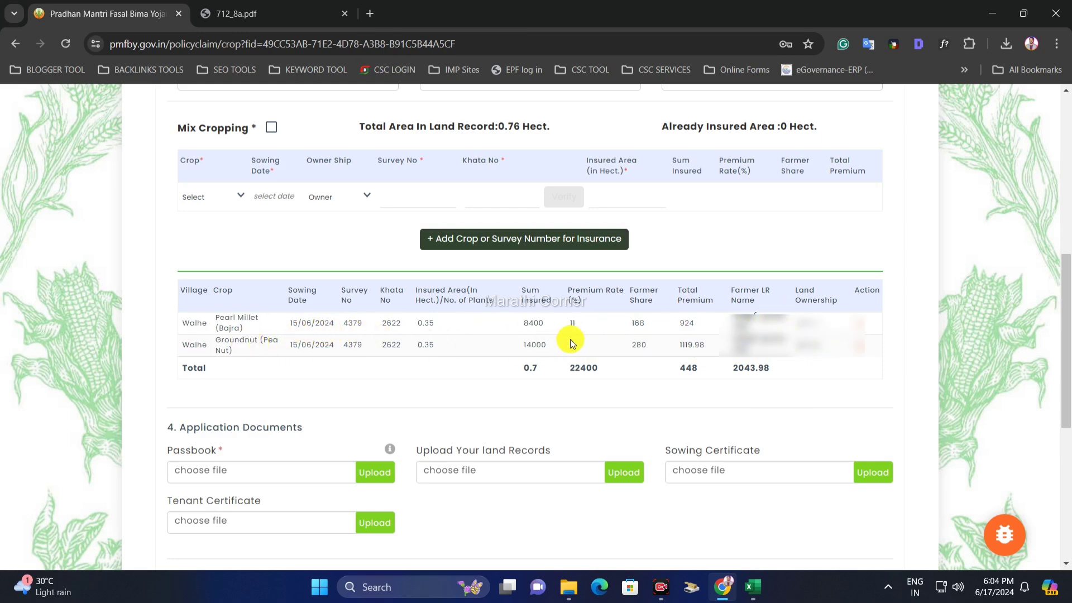
{"action": "left_click", "coordinate": [224, 197]}
{"action": "left_click", "coordinate": [304, 235]}
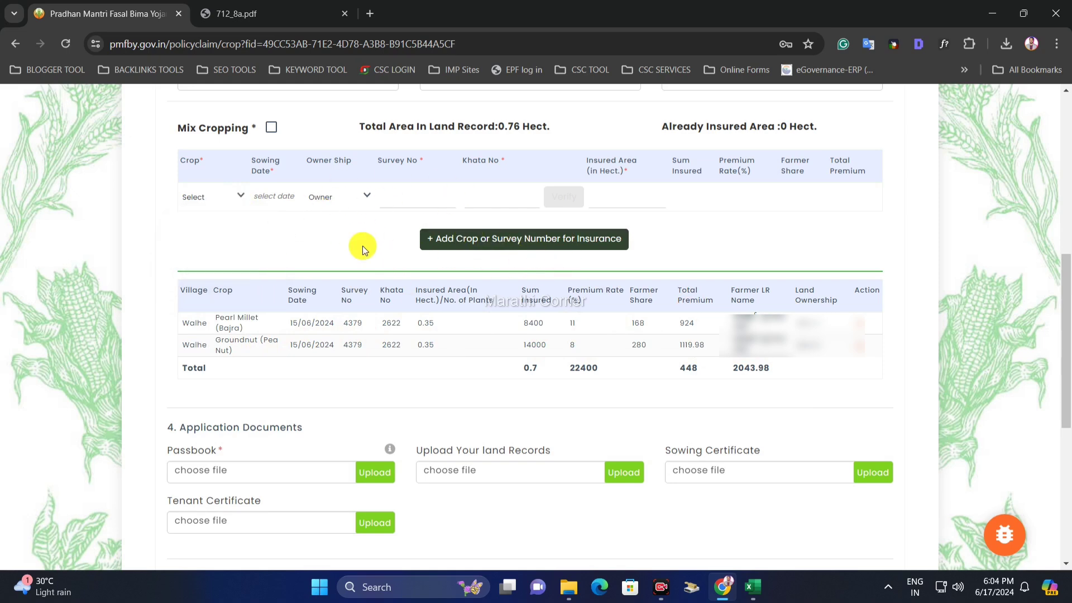
{"action": "left_click", "coordinate": [232, 197]}
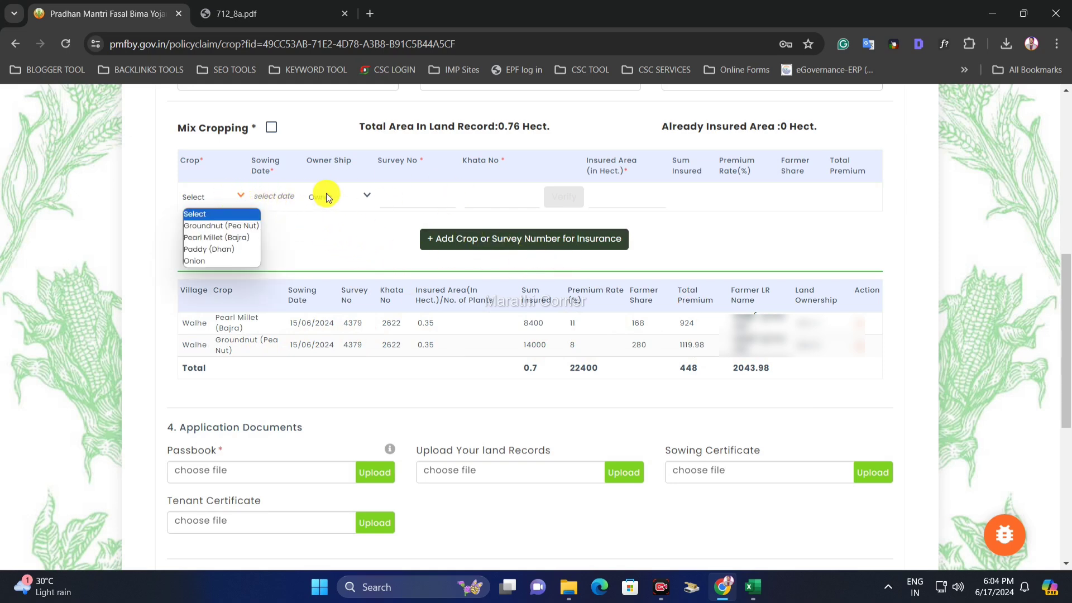
{"action": "left_click", "coordinate": [366, 195]}
{"action": "left_click", "coordinate": [399, 195]}
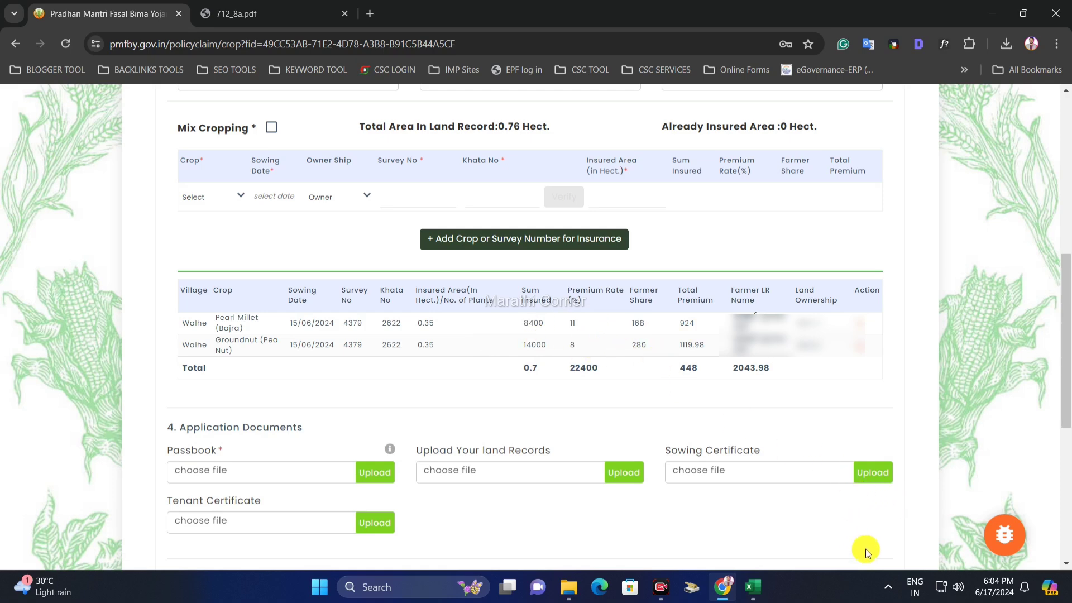
- Attach and upload the passbook image as the Passbook document
{"action": "scroll", "coordinate": [521, 421], "scroll_direction": "down", "scroll_amount": 5}
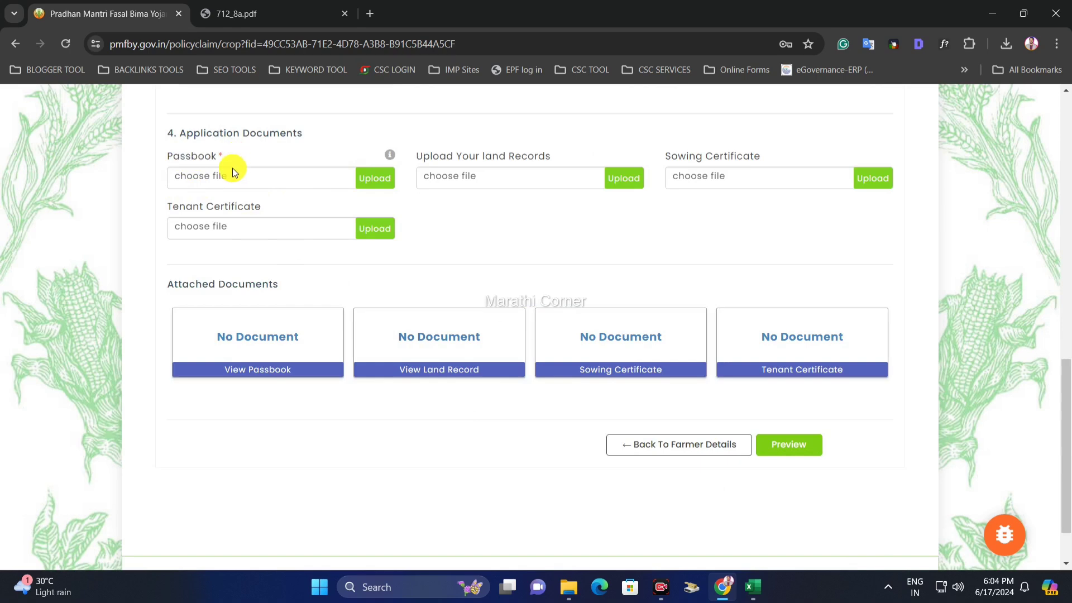
{"action": "left_click", "coordinate": [282, 178]}
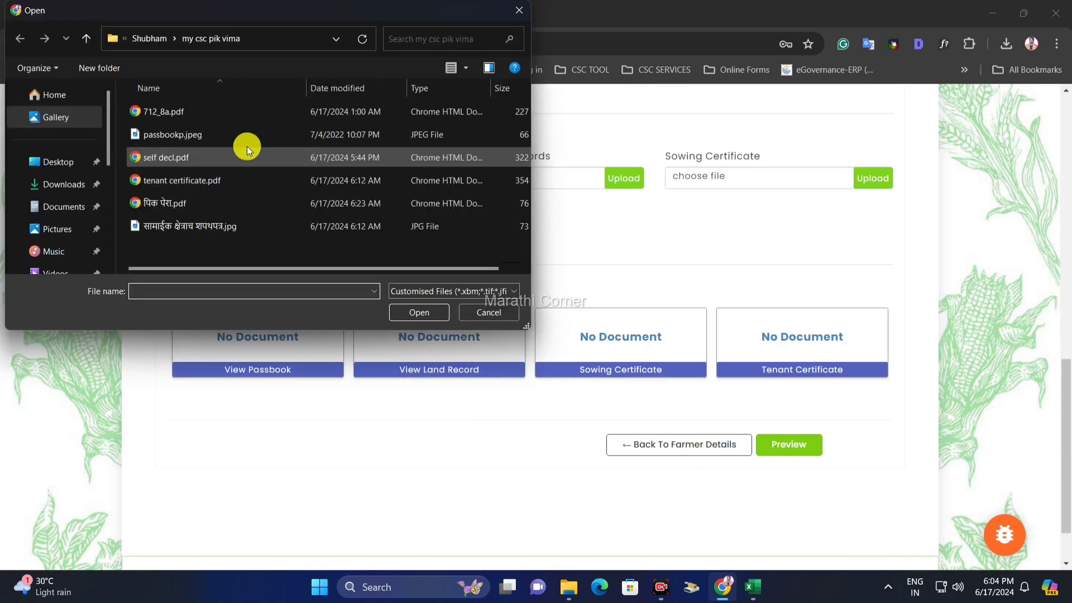
{"action": "double_click", "coordinate": [206, 136]}
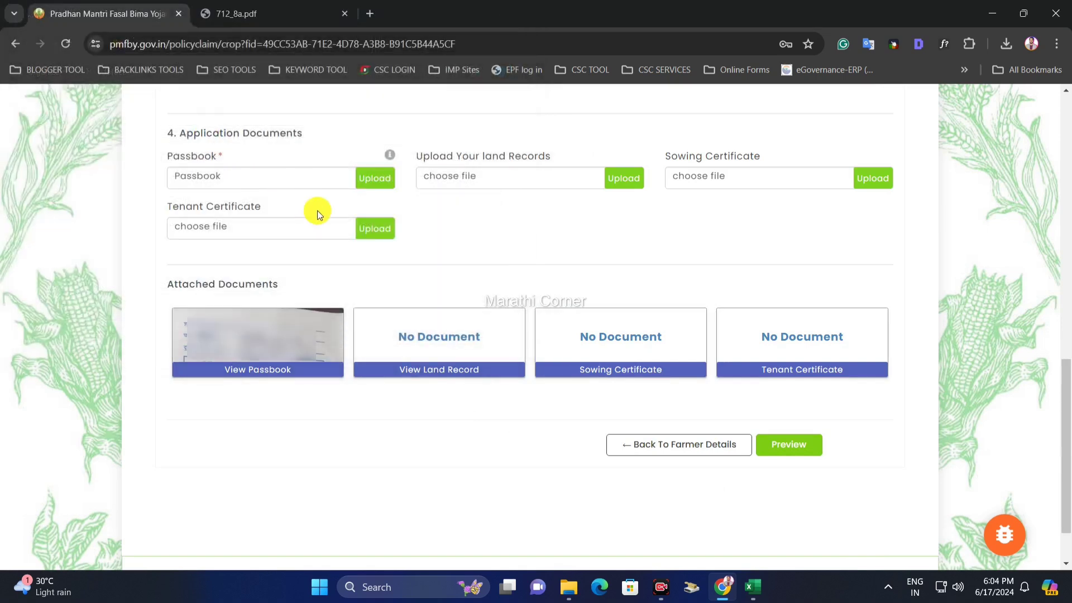
{"action": "left_click", "coordinate": [377, 180]}
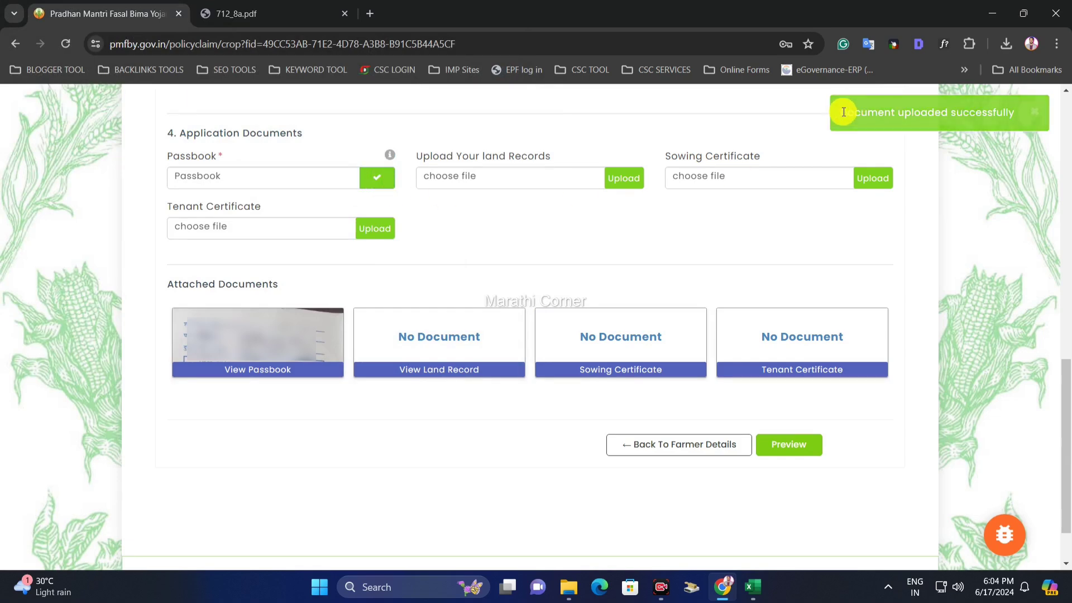
{"action": "left_click_drag", "start_coordinate": [843, 112], "coordinate": [1012, 110]}
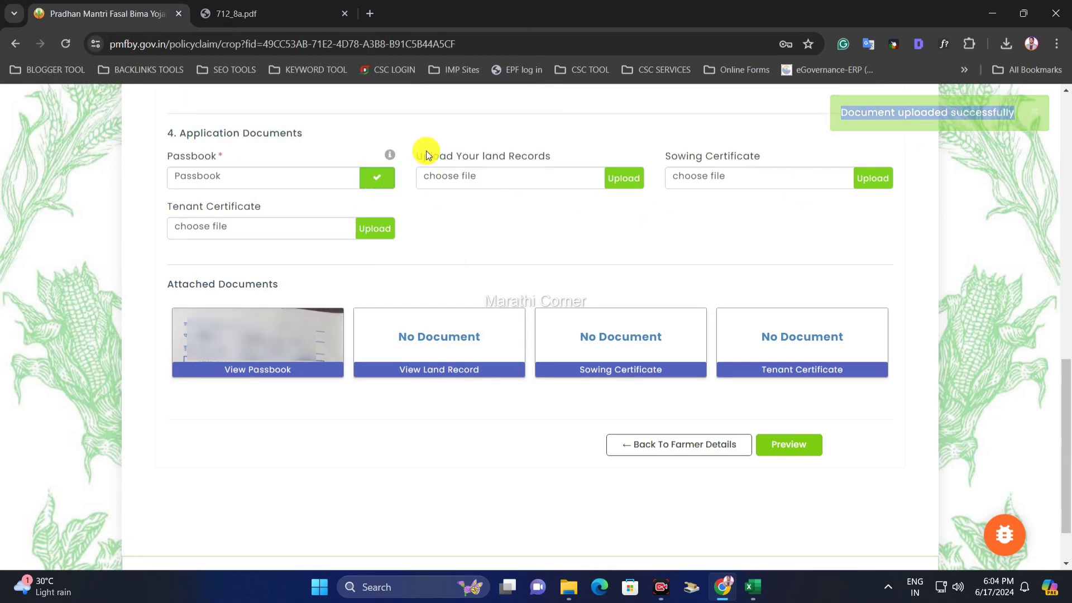
{"action": "left_click_drag", "start_coordinate": [425, 156], "coordinate": [551, 155]}
{"action": "left_click", "coordinate": [547, 156]}
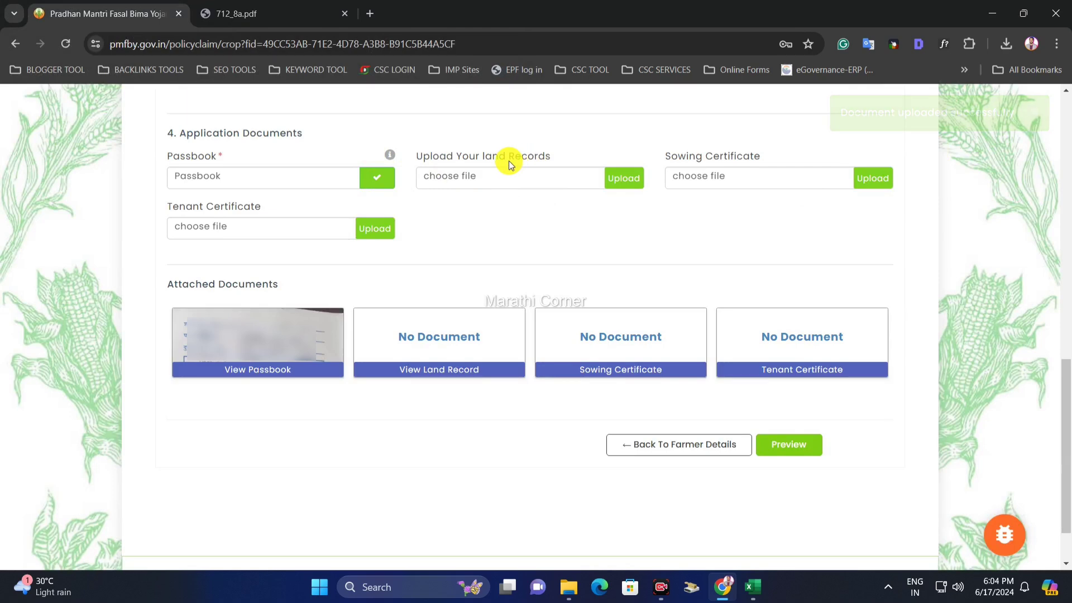
- Attach and upload 712_8a.pdf as the land records document
{"action": "left_click", "coordinate": [487, 180]}
{"action": "left_click", "coordinate": [201, 112]}
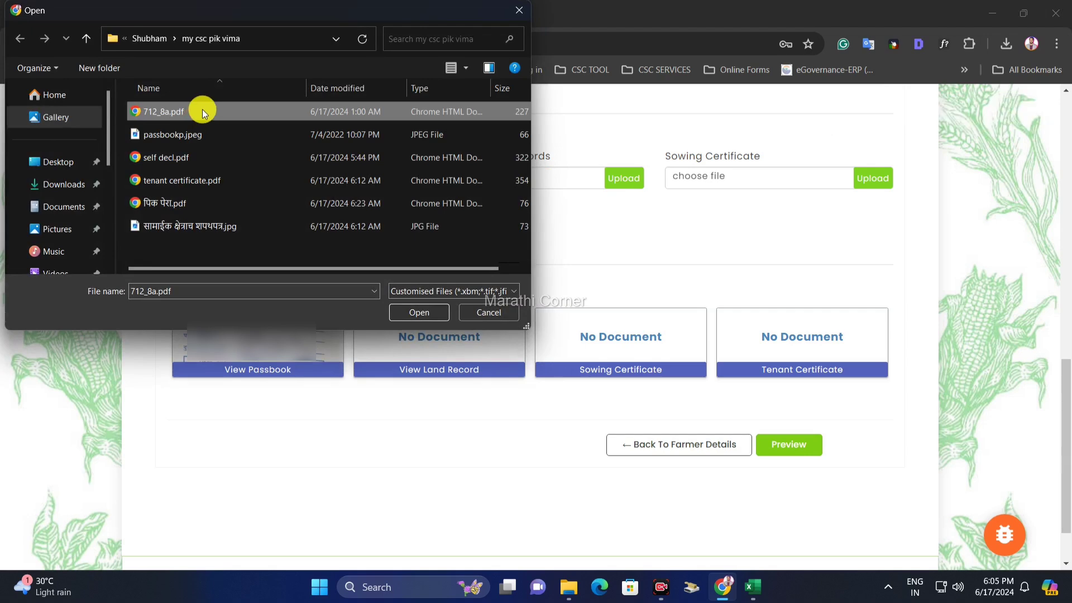
{"action": "double_click", "coordinate": [202, 111]}
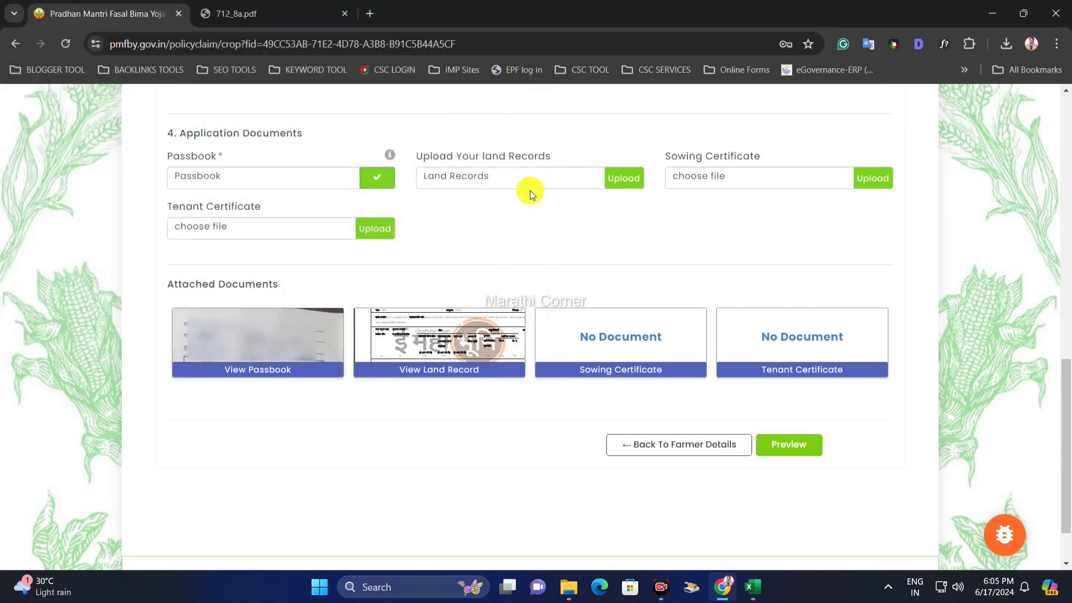
{"action": "left_click", "coordinate": [626, 180]}
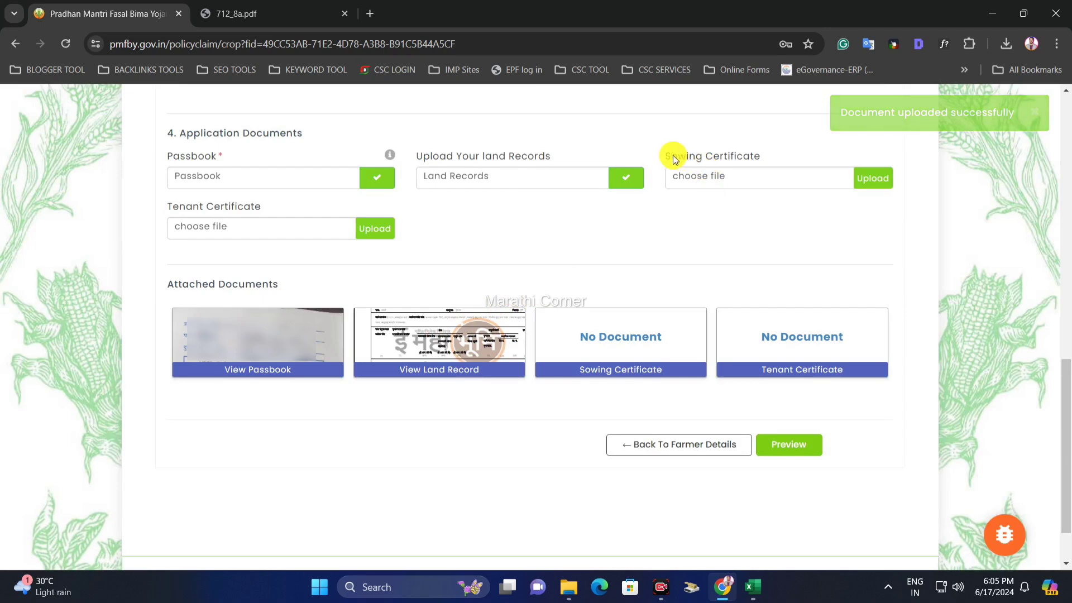
- Check the Sowing Certificate heading and open पिक पेरा.pdf from the documents folder
{"action": "left_click_drag", "start_coordinate": [672, 159], "coordinate": [749, 149]}
{"action": "left_click", "coordinate": [753, 155]}
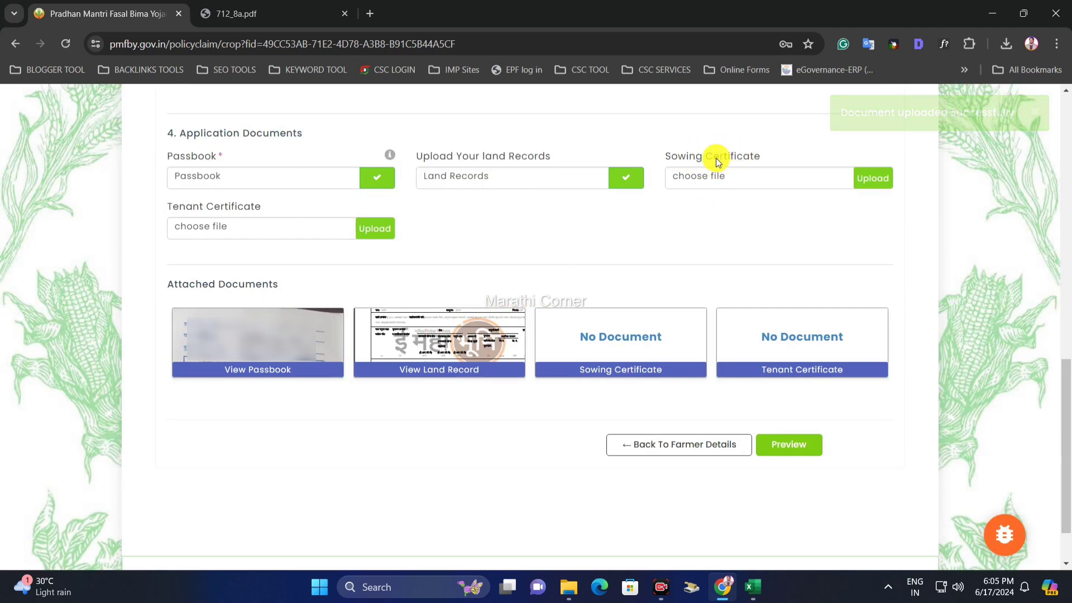
{"action": "left_click_drag", "start_coordinate": [706, 158], "coordinate": [762, 155]}
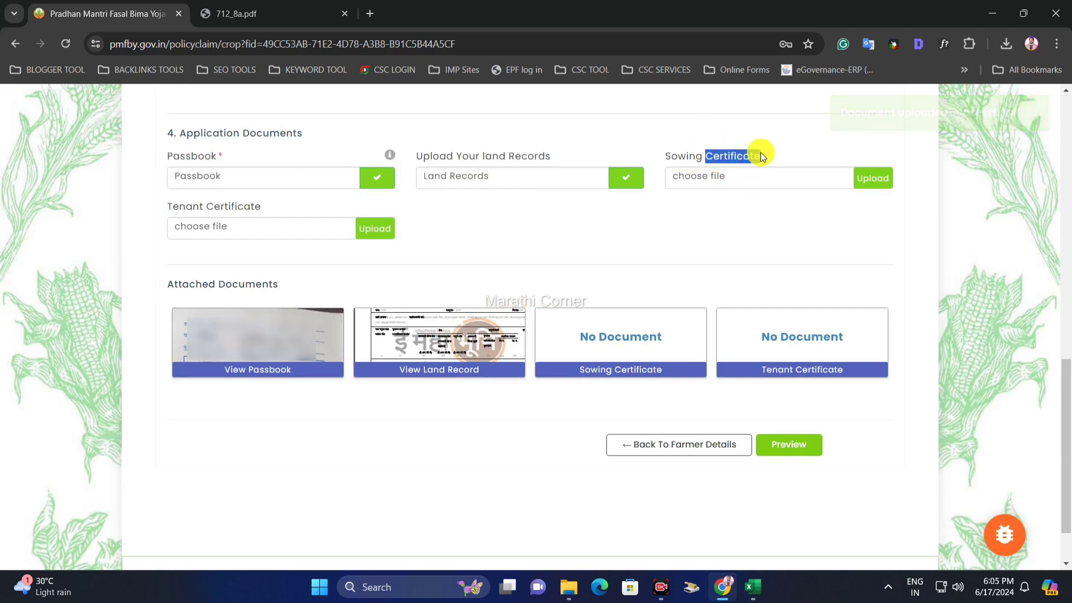
{"action": "left_click", "coordinate": [719, 159]}
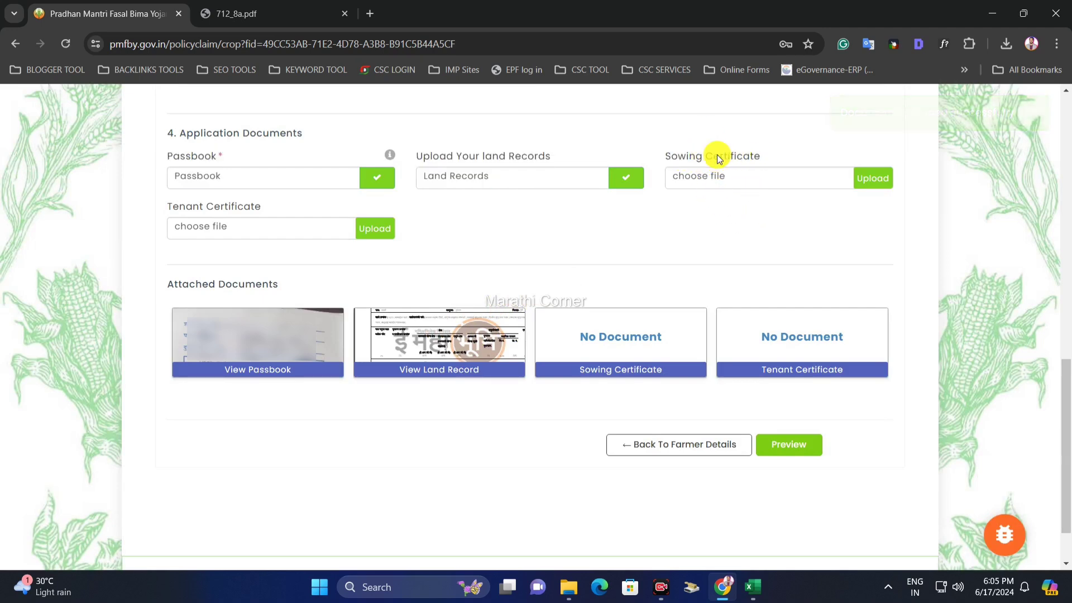
{"action": "left_click", "coordinate": [751, 159]}
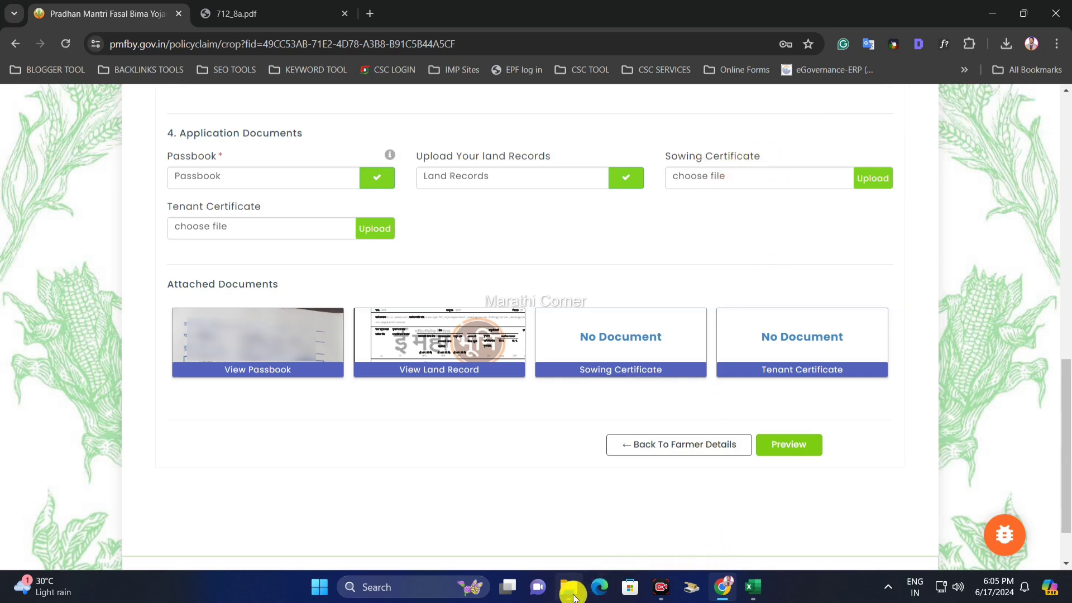
{"action": "left_click", "coordinate": [573, 596]}
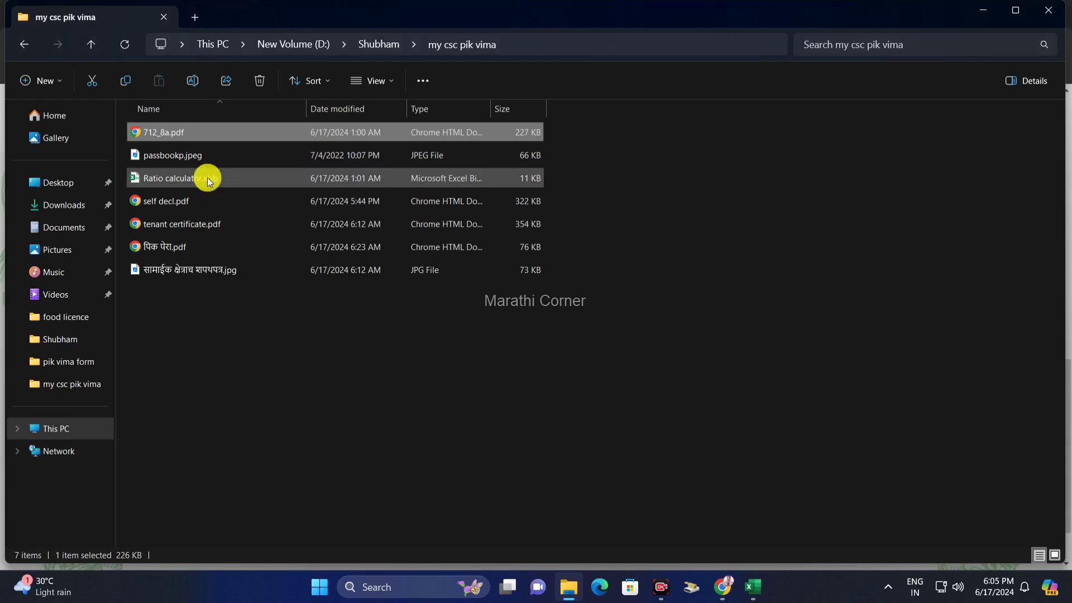
{"action": "double_click", "coordinate": [199, 247]}
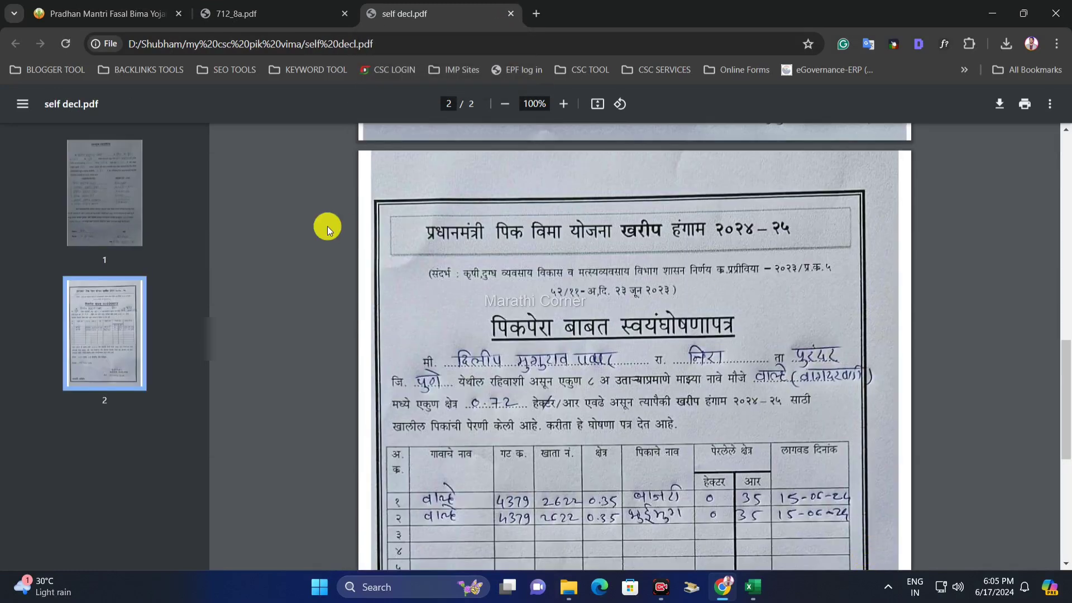
- Scroll through both pages of self decl.pdf, the joint-holder consent and Kharif 2024–25 sowing declaration
{"action": "scroll", "coordinate": [327, 230], "scroll_direction": "down", "scroll_amount": 1}
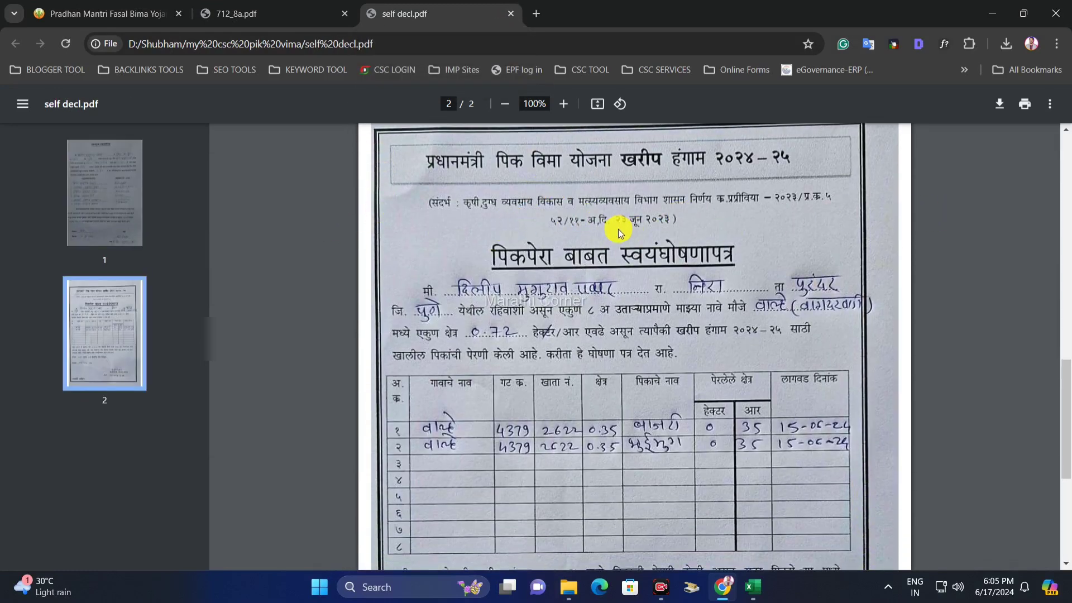
{"action": "scroll", "coordinate": [620, 223], "scroll_direction": "down", "scroll_amount": 1}
{"action": "scroll", "coordinate": [716, 222], "scroll_direction": "down", "scroll_amount": 2}
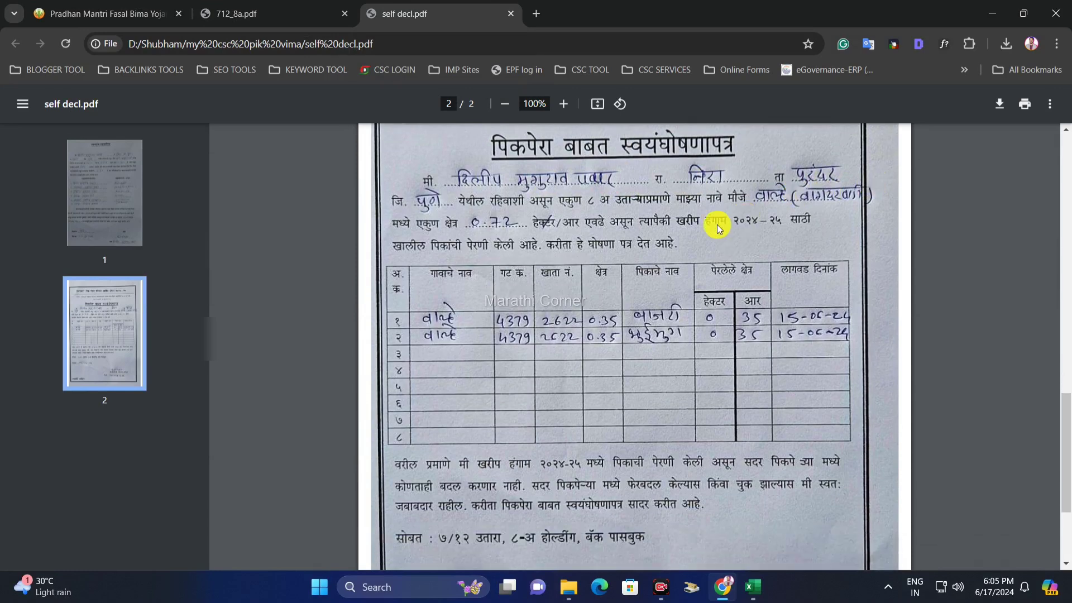
{"action": "scroll", "coordinate": [575, 256], "scroll_direction": "up", "scroll_amount": 1}
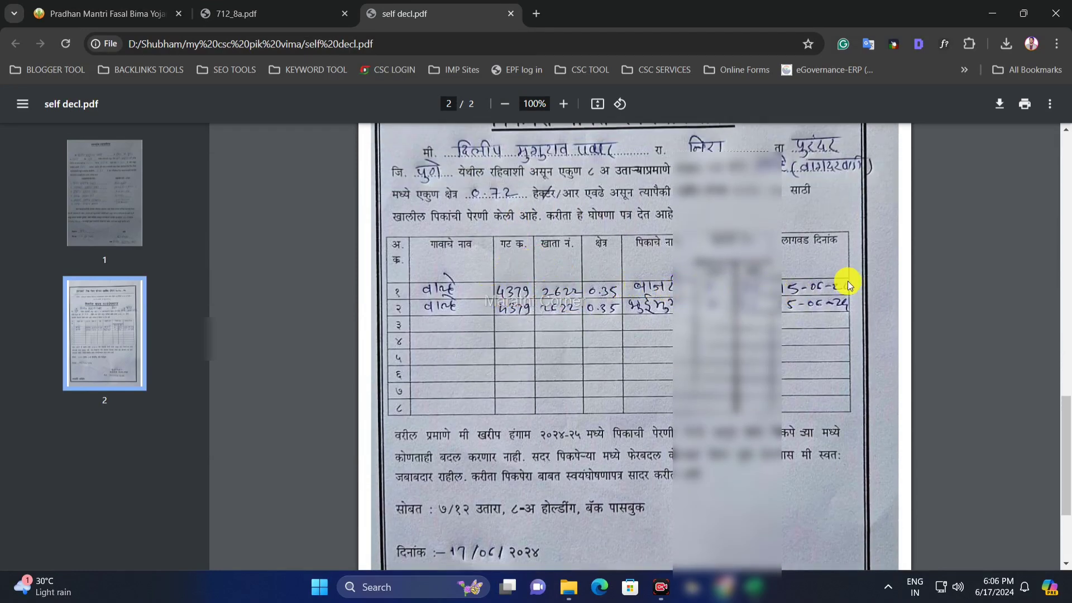
{"action": "scroll", "coordinate": [720, 268], "scroll_direction": "down", "scroll_amount": 1}
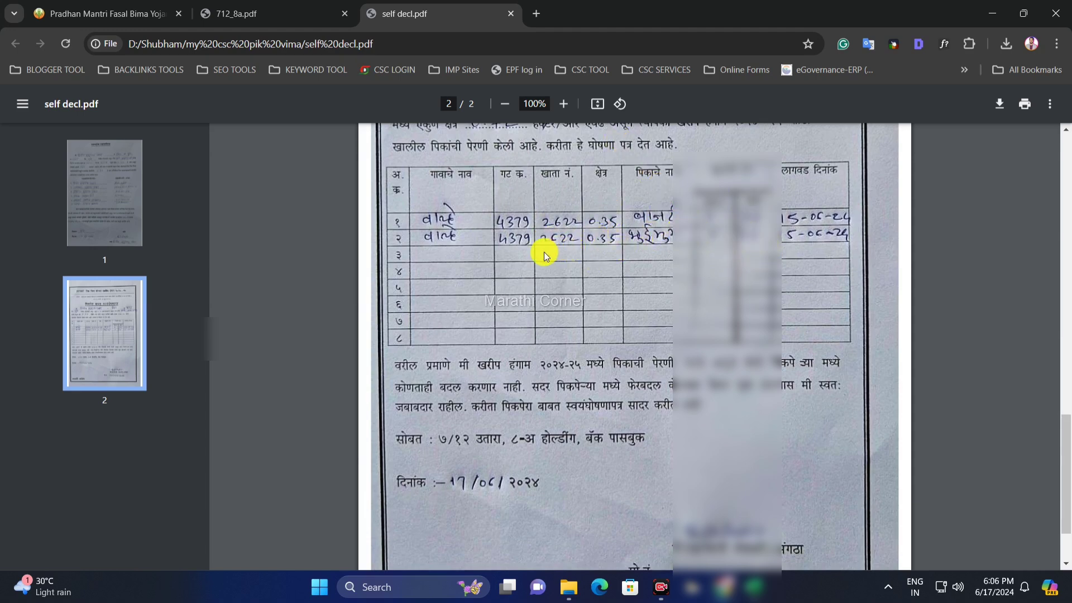
{"action": "scroll", "coordinate": [556, 246], "scroll_direction": "up", "scroll_amount": 1}
{"action": "scroll", "coordinate": [610, 223], "scroll_direction": "down", "scroll_amount": 3}
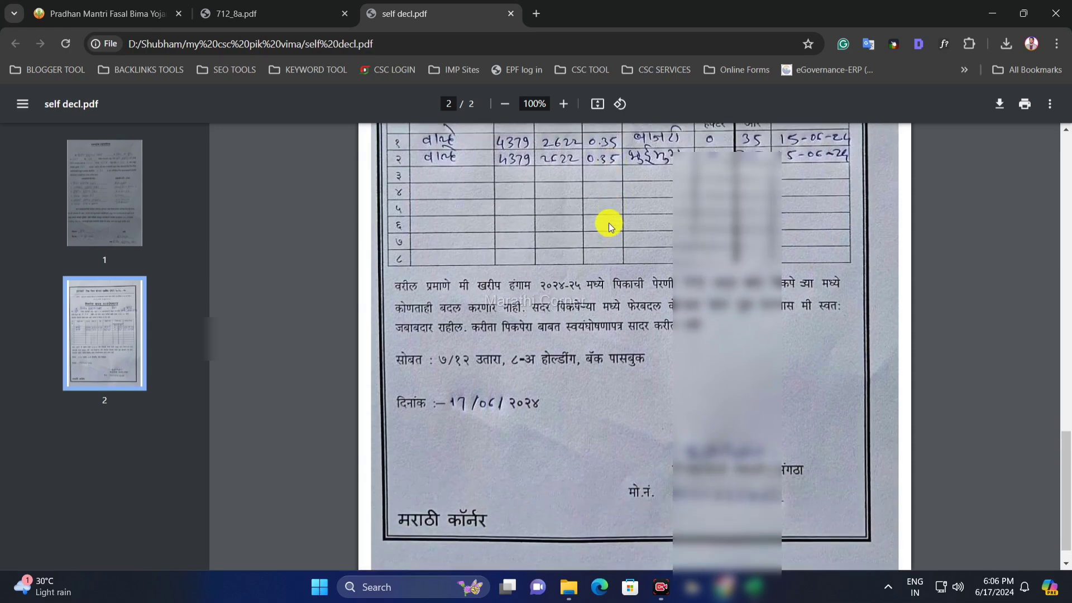
{"action": "scroll", "coordinate": [559, 228], "scroll_direction": "up", "scroll_amount": 2}
{"action": "scroll", "coordinate": [510, 234], "scroll_direction": "down", "scroll_amount": 2}
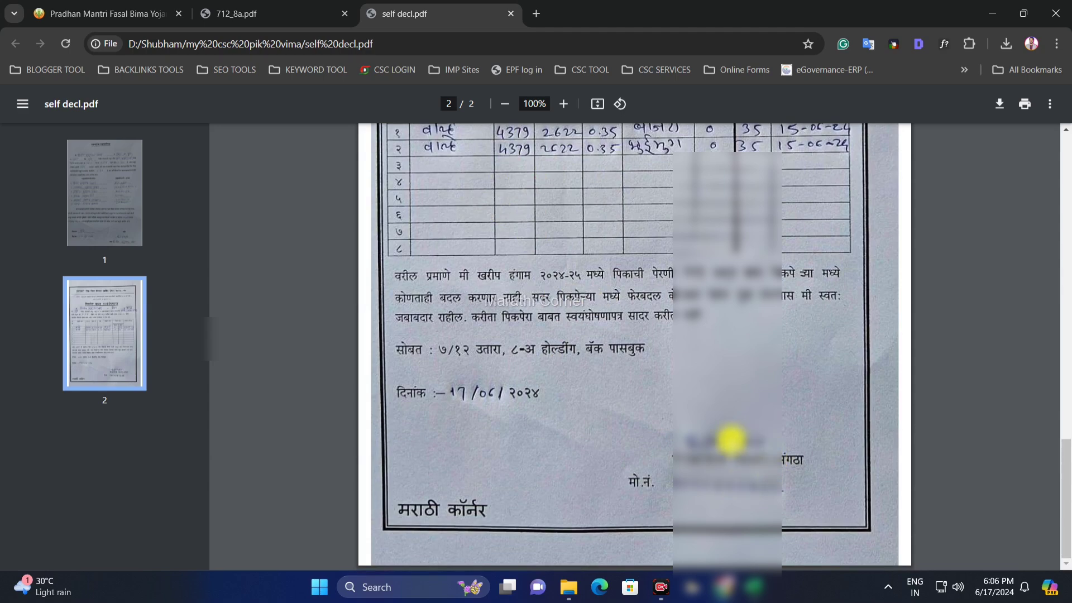
{"action": "scroll", "coordinate": [687, 431], "scroll_direction": "up", "scroll_amount": 2}
{"action": "scroll", "coordinate": [690, 430], "scroll_direction": "up", "scroll_amount": 3}
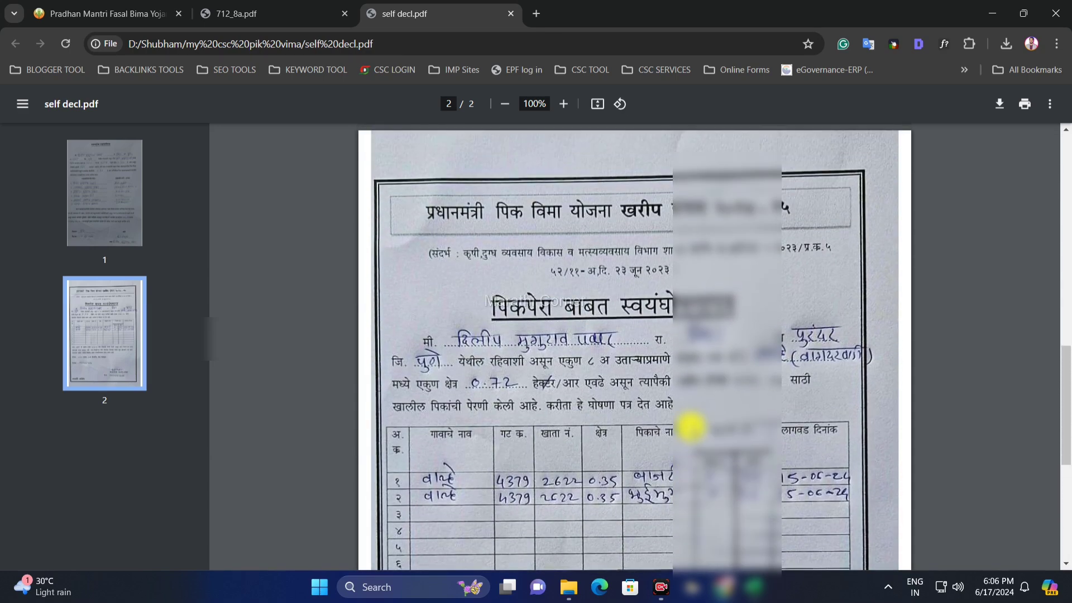
{"action": "scroll", "coordinate": [691, 427], "scroll_direction": "up", "scroll_amount": 7}
{"action": "scroll", "coordinate": [690, 428], "scroll_direction": "up", "scroll_amount": 7}
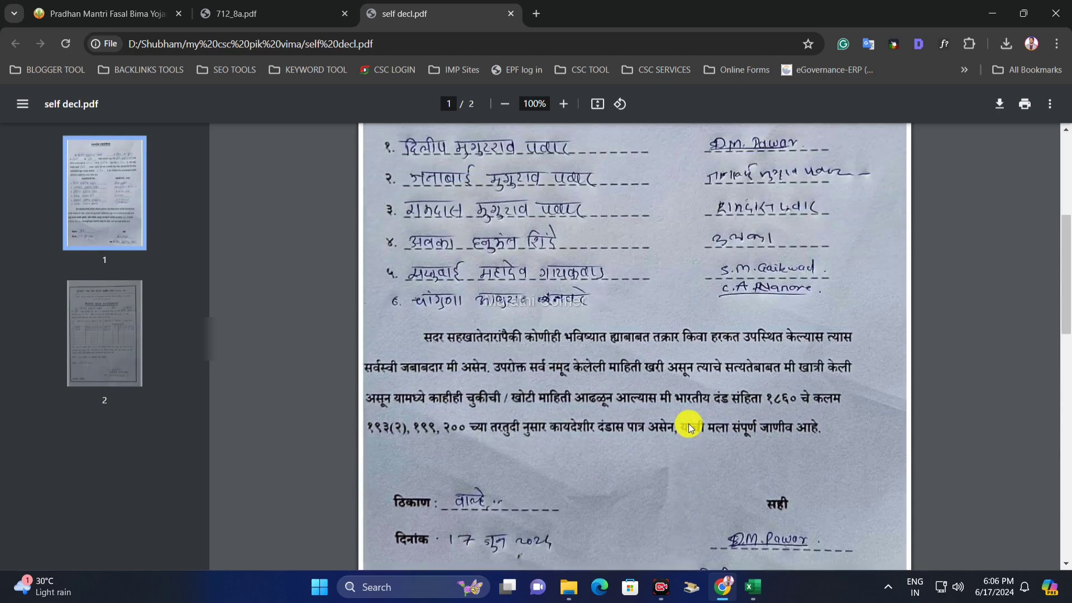
{"action": "scroll", "coordinate": [689, 428], "scroll_direction": "up", "scroll_amount": 1}
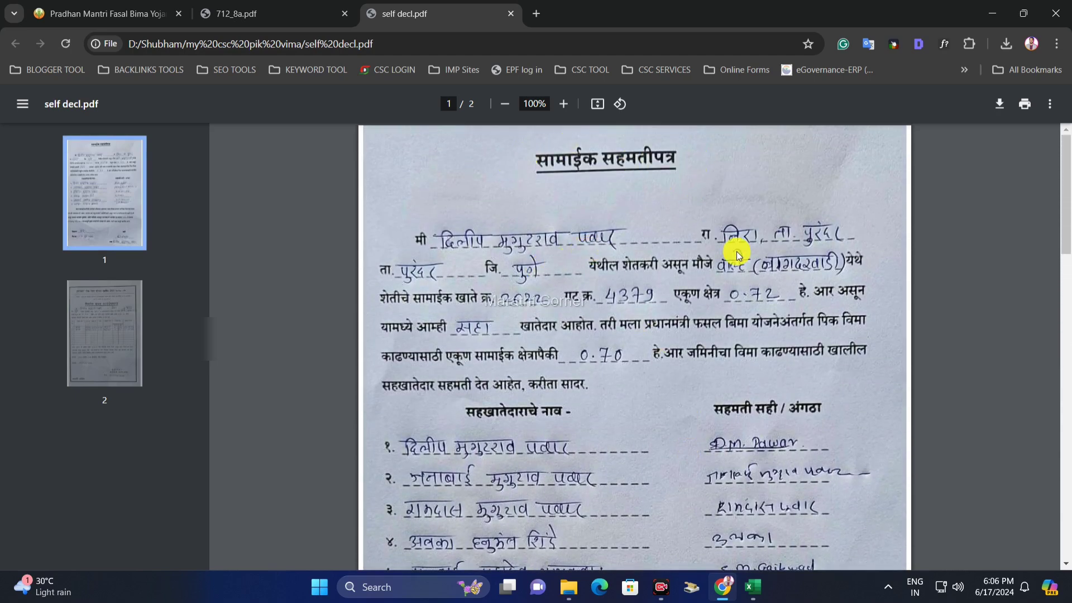
{"action": "scroll", "coordinate": [561, 234], "scroll_direction": "down", "scroll_amount": 1}
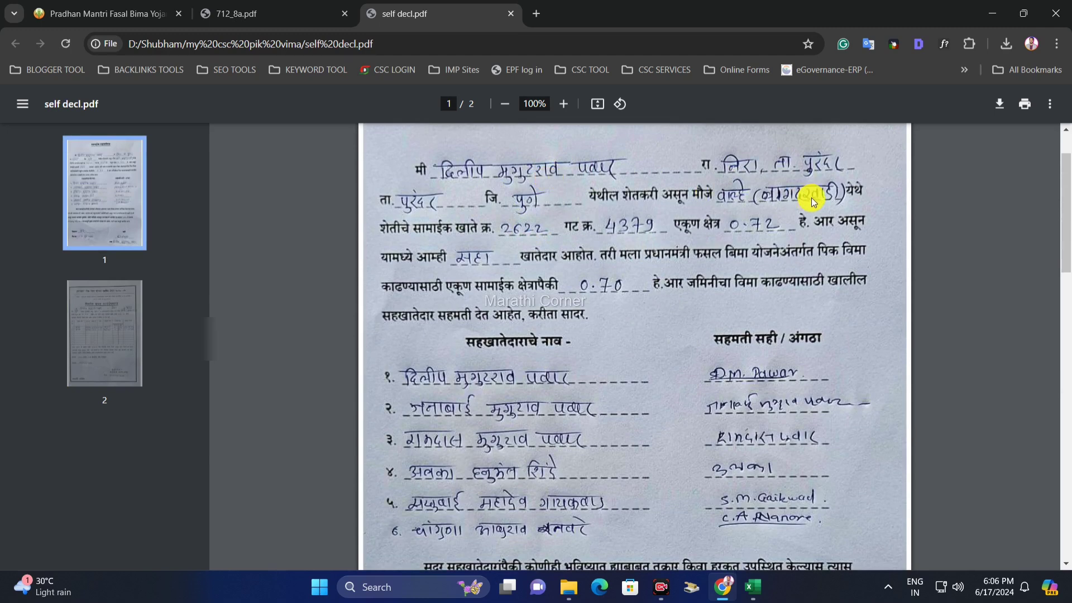
{"action": "scroll", "coordinate": [600, 241], "scroll_direction": "down", "scroll_amount": 1}
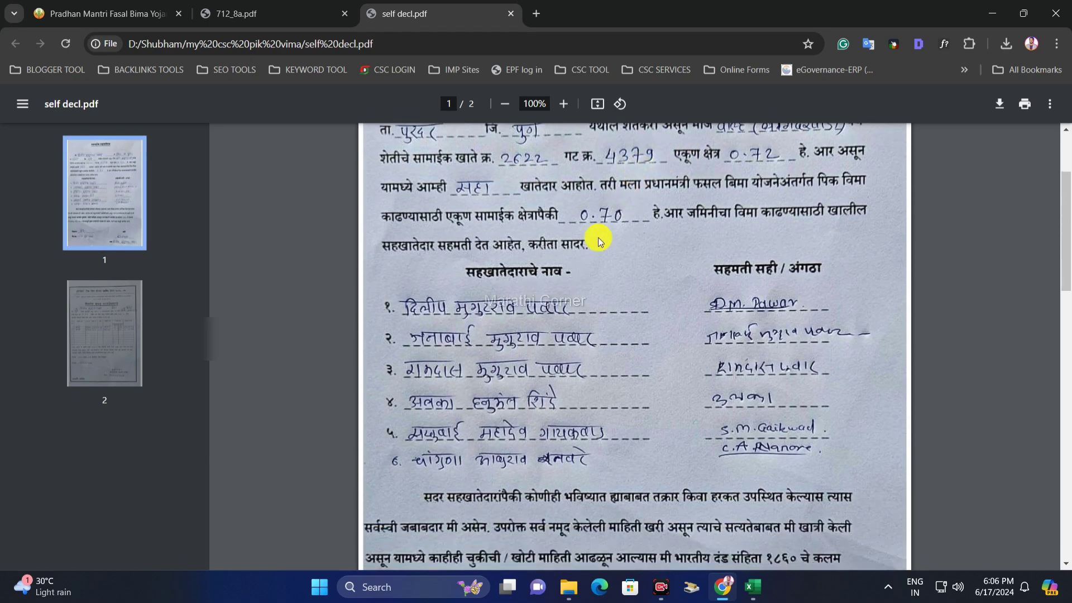
{"action": "scroll", "coordinate": [539, 292], "scroll_direction": "down", "scroll_amount": 1}
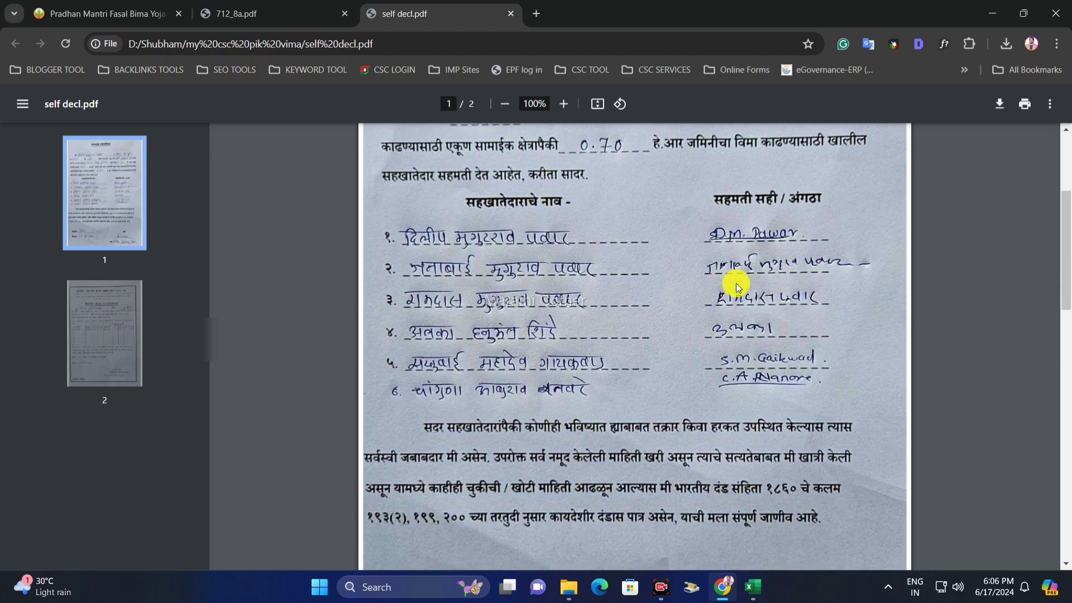
{"action": "scroll", "coordinate": [743, 262], "scroll_direction": "down", "scroll_amount": 1}
{"action": "scroll", "coordinate": [752, 246], "scroll_direction": "down", "scroll_amount": 2}
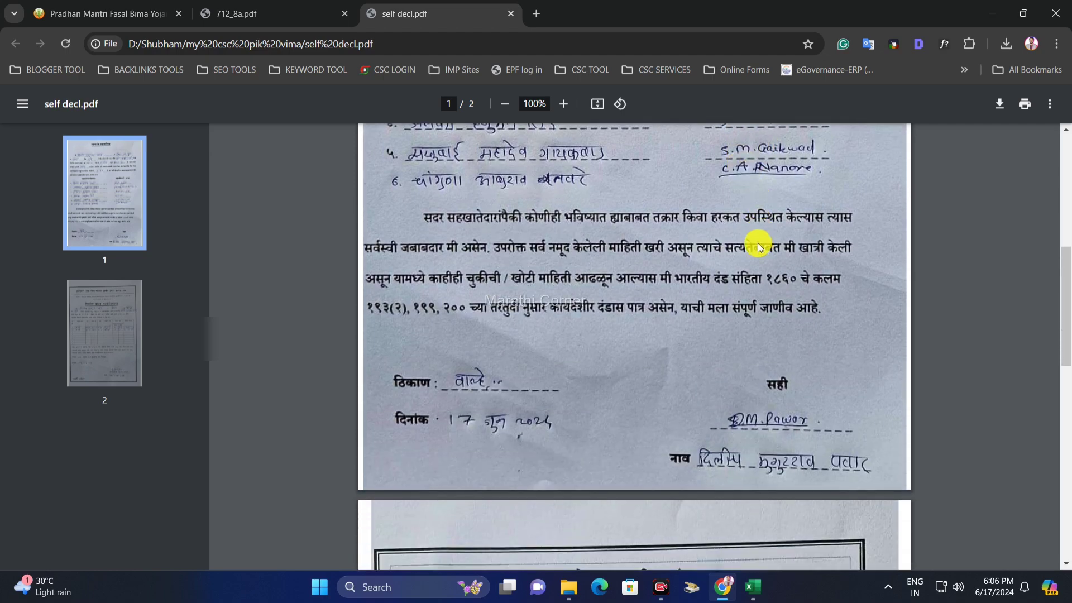
{"action": "scroll", "coordinate": [753, 237], "scroll_direction": "up", "scroll_amount": 6}
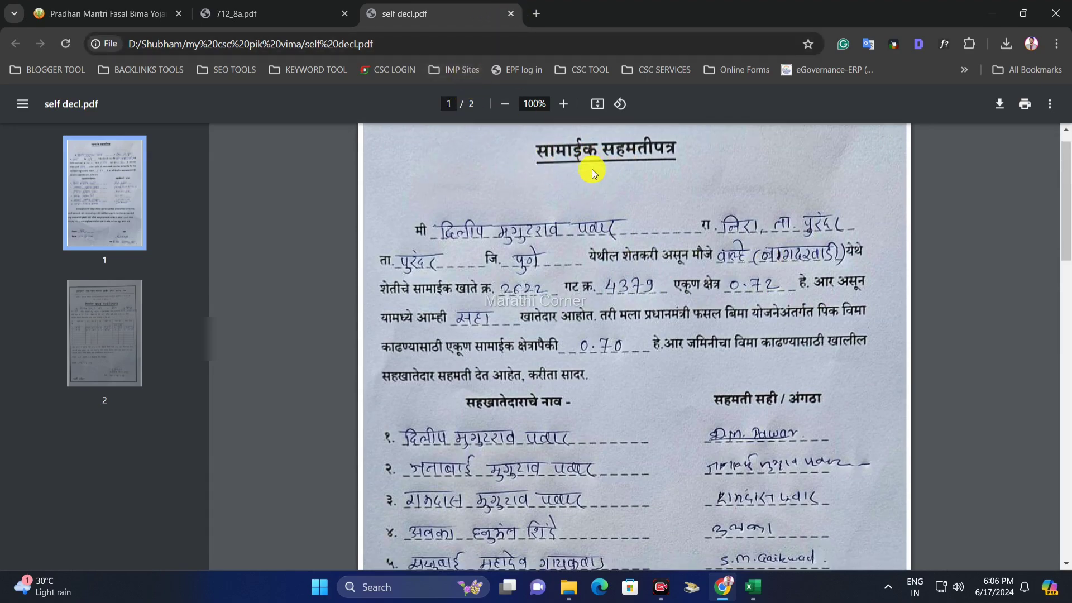
{"action": "scroll", "coordinate": [592, 169], "scroll_direction": "down", "scroll_amount": 4}
{"action": "scroll", "coordinate": [592, 169], "scroll_direction": "down", "scroll_amount": 5}
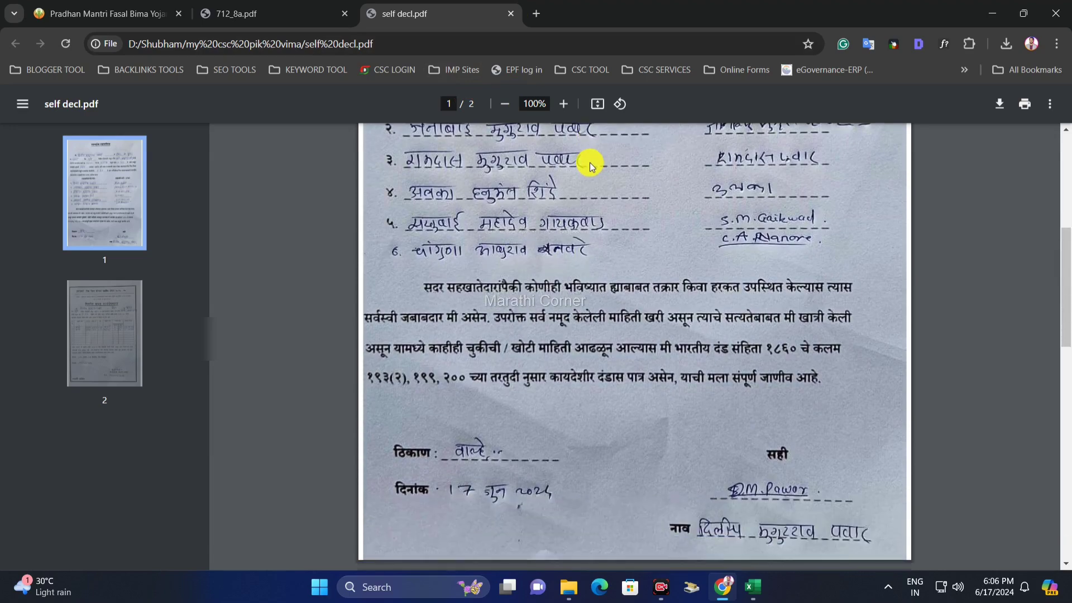
{"action": "scroll", "coordinate": [587, 161], "scroll_direction": "down", "scroll_amount": 2}
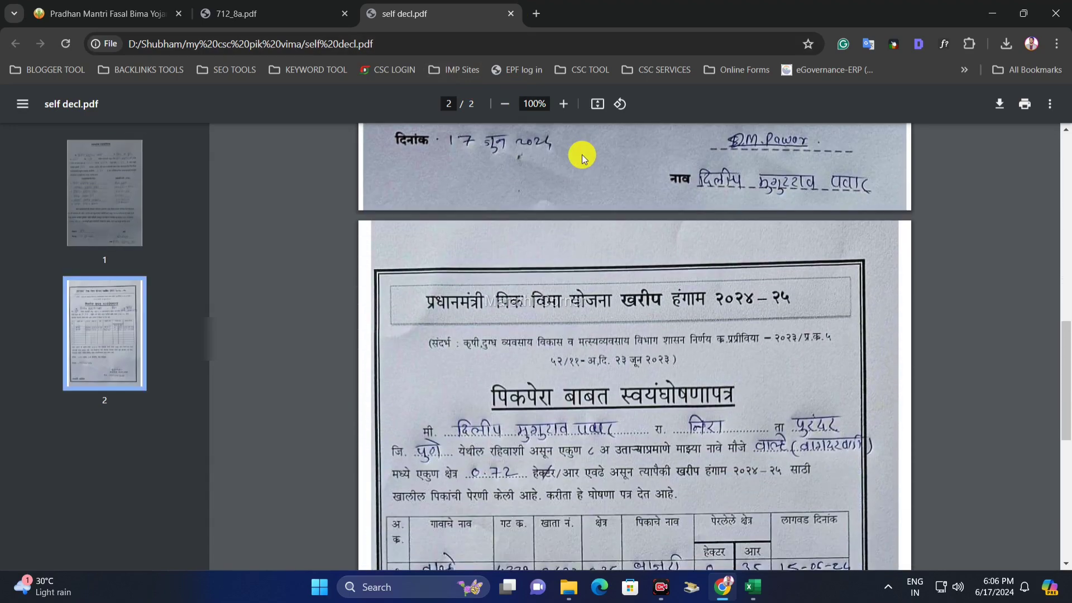
{"action": "scroll", "coordinate": [573, 164], "scroll_direction": "down", "scroll_amount": 1}
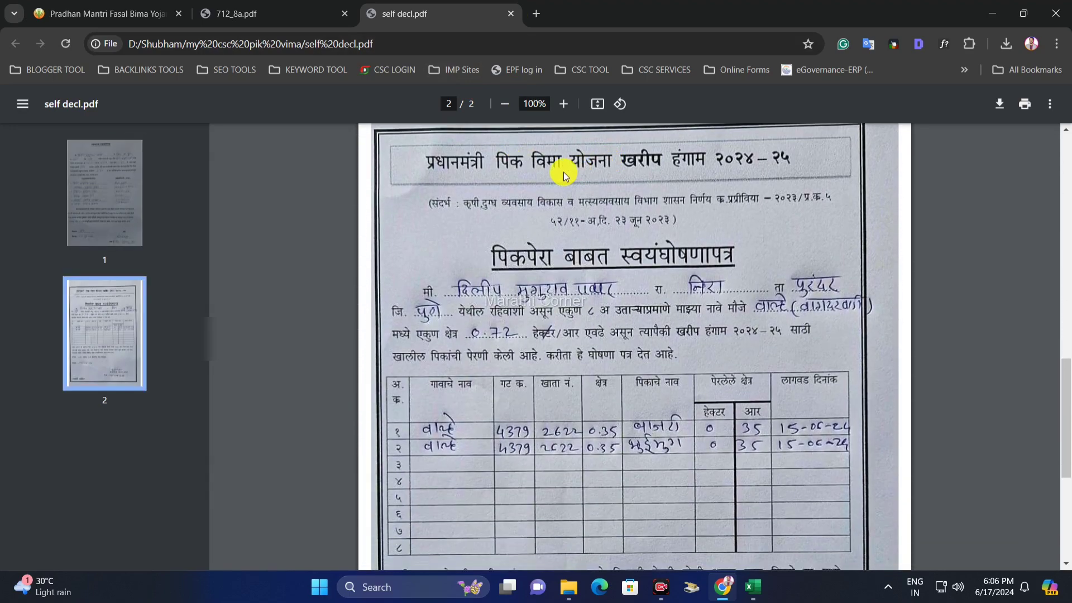
{"action": "scroll", "coordinate": [568, 227], "scroll_direction": "down", "scroll_amount": 2}
{"action": "scroll", "coordinate": [568, 220], "scroll_direction": "up", "scroll_amount": 1}
{"action": "scroll", "coordinate": [567, 219], "scroll_direction": "down", "scroll_amount": 1}
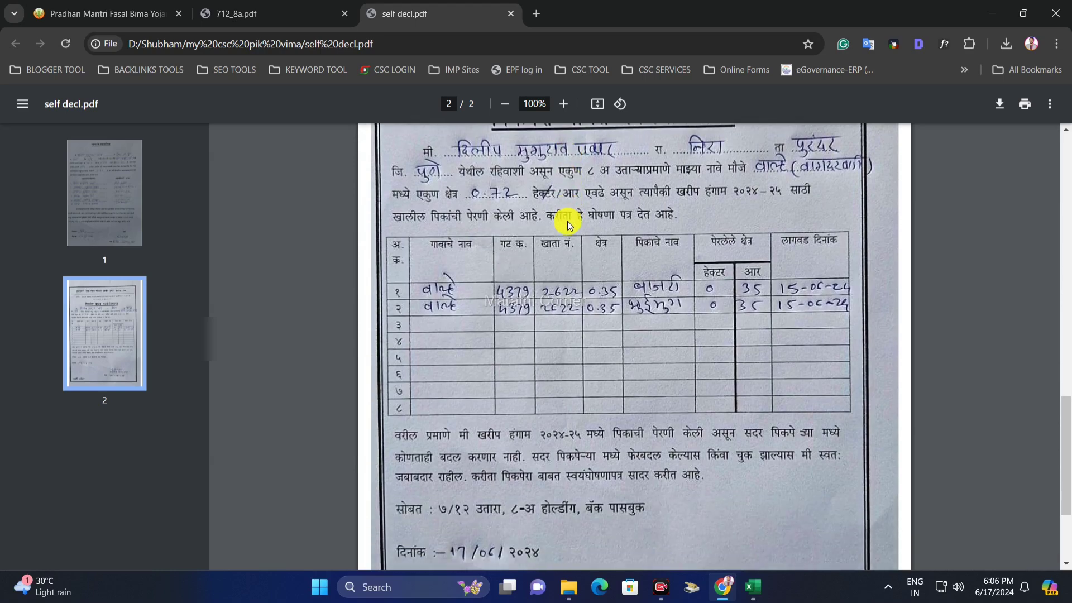
- Close the PDF and upload self decl.pdf as the Sowing Certificate
{"action": "left_click", "coordinate": [511, 13]}
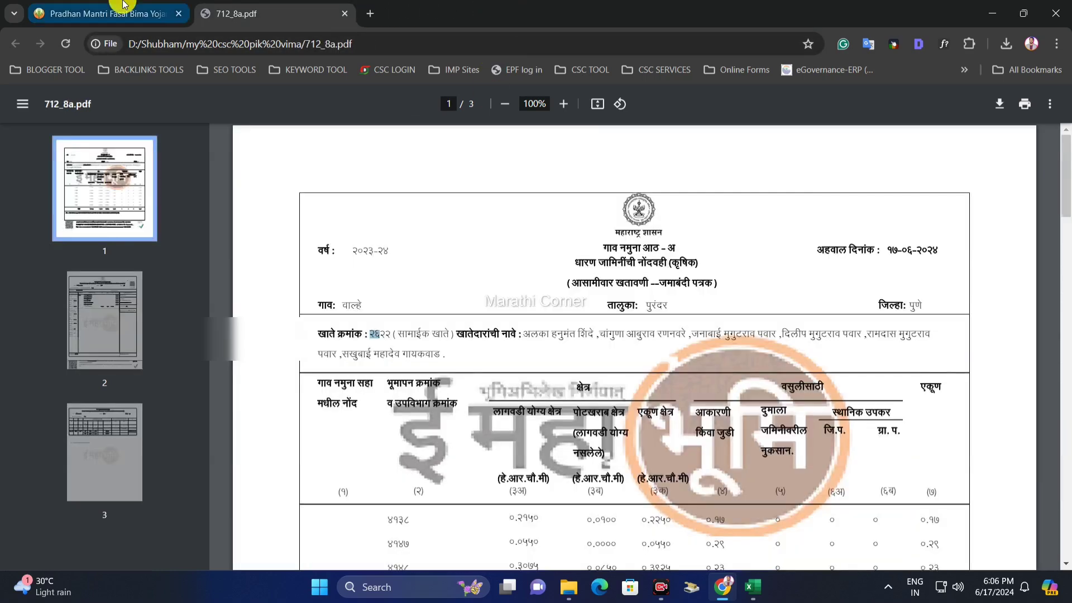
{"action": "left_click", "coordinate": [124, 7]}
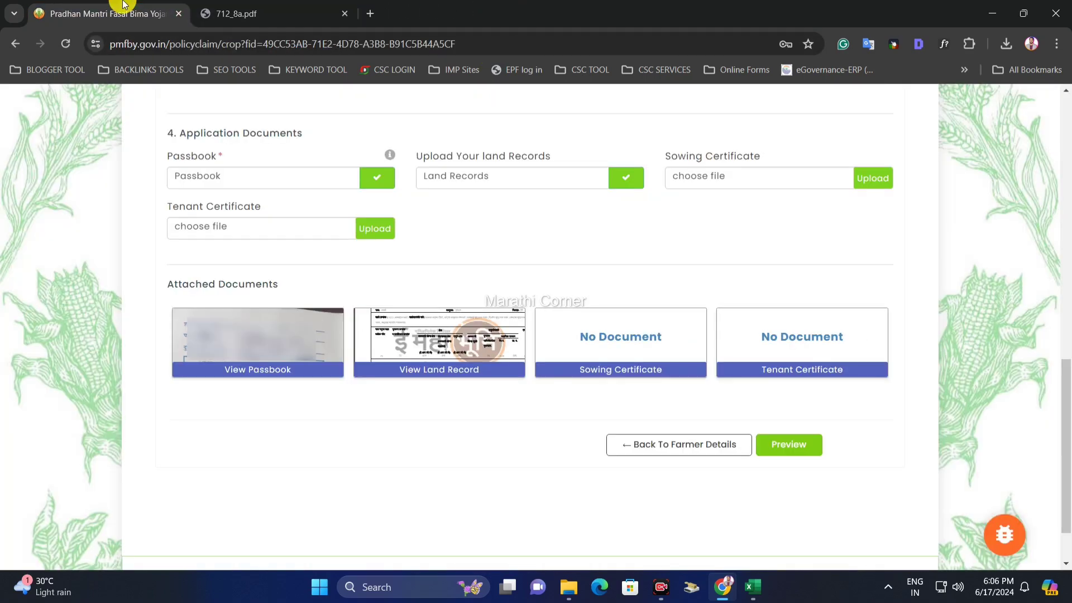
{"action": "left_click", "coordinate": [730, 180]}
{"action": "double_click", "coordinate": [240, 157]}
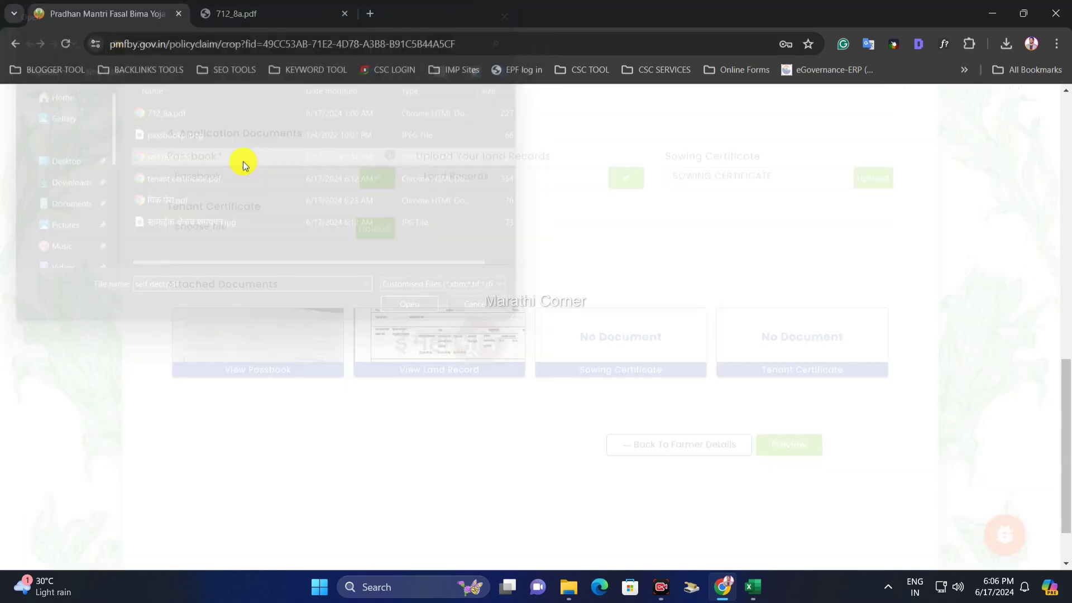
{"action": "left_click", "coordinate": [871, 177]}
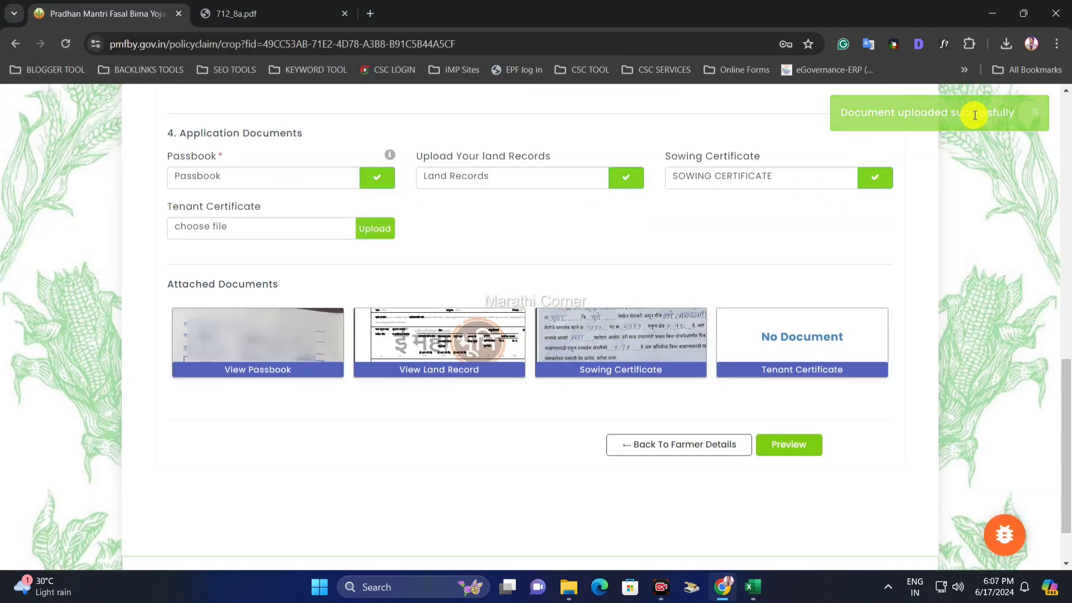
{"action": "left_click_drag", "start_coordinate": [167, 209], "coordinate": [256, 209]}
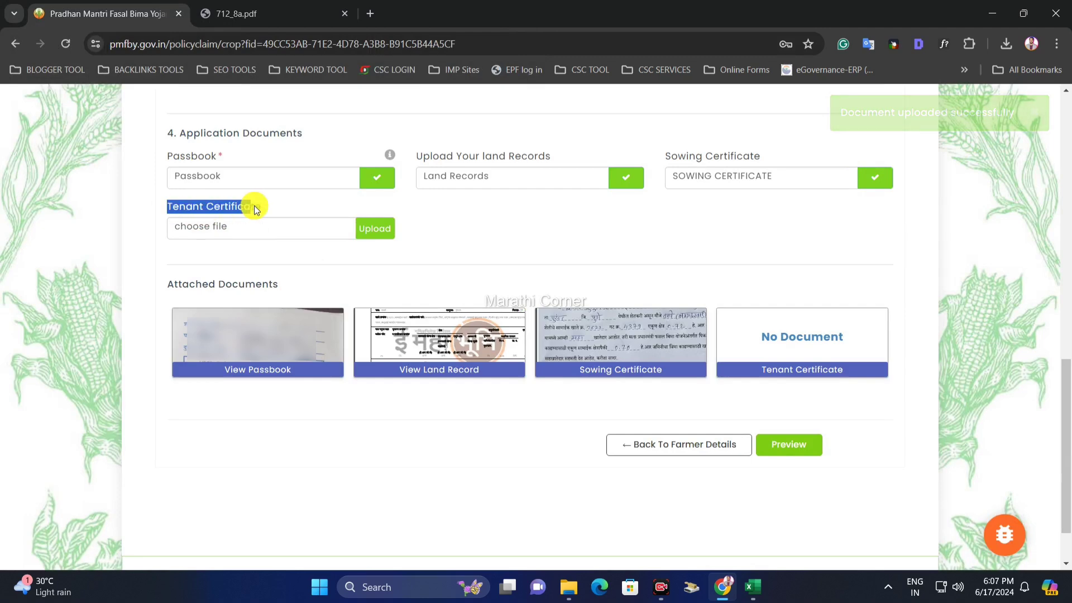
{"action": "left_click", "coordinate": [262, 208]}
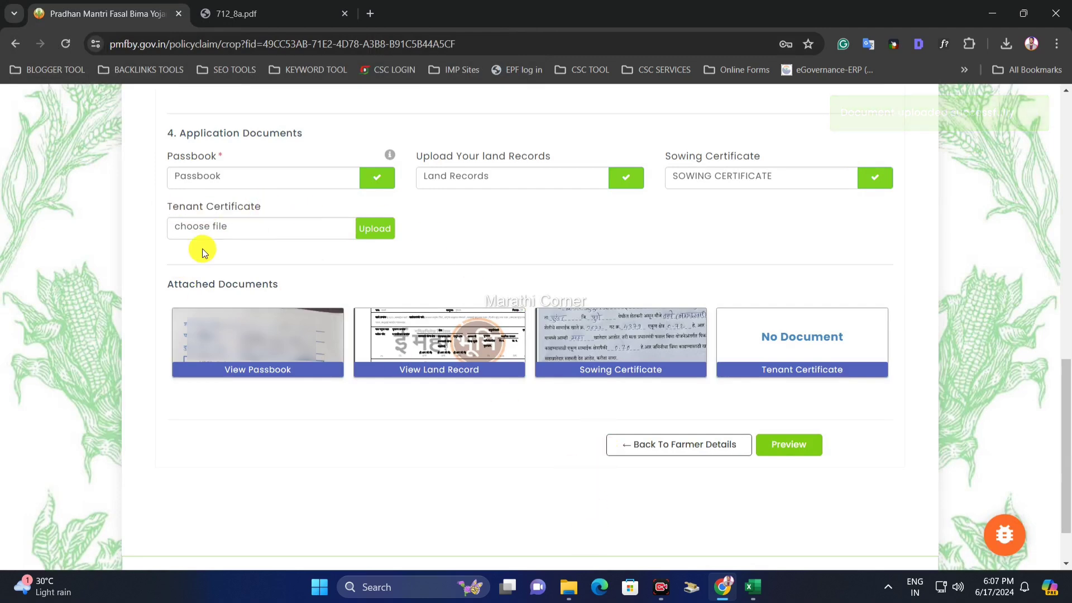
{"action": "left_click", "coordinate": [568, 585]}
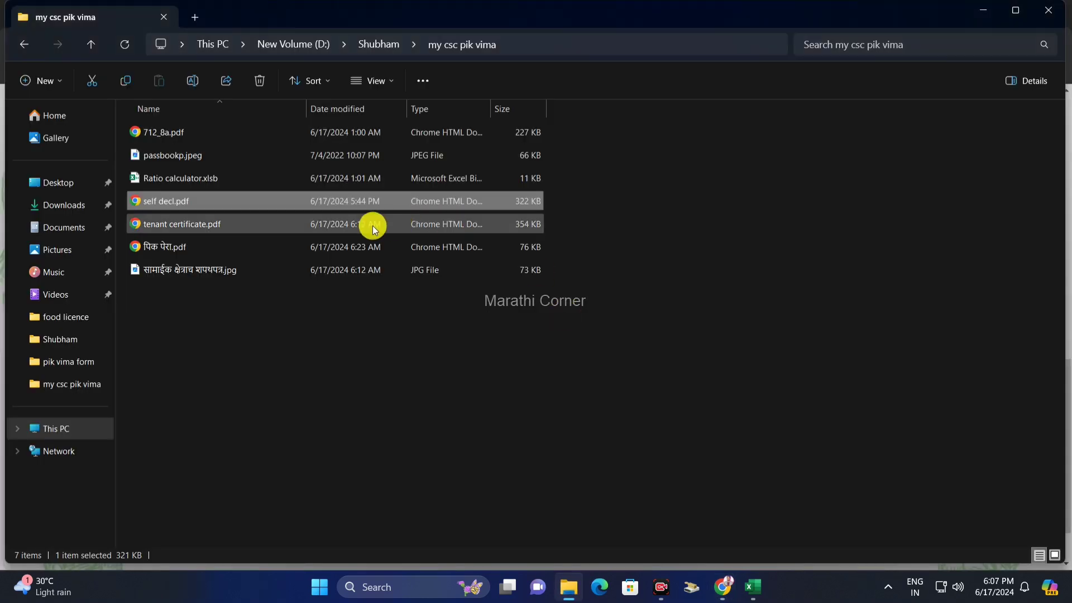
- Open tenant certificate.pdf, look over the rent-agreement template, and close it
{"action": "double_click", "coordinate": [315, 233]}
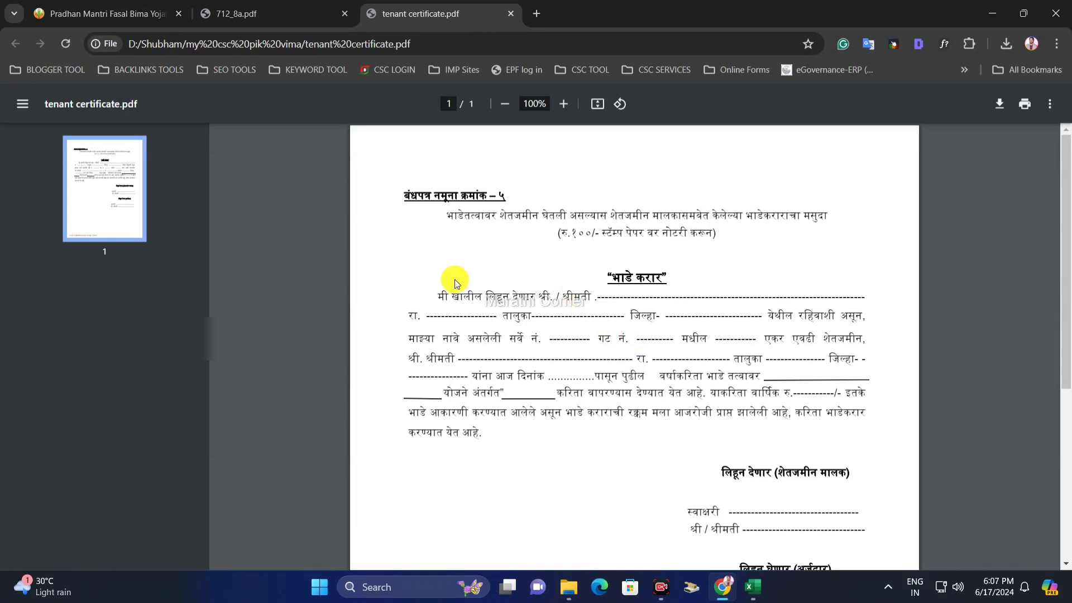
{"action": "scroll", "coordinate": [552, 258], "scroll_direction": "down", "scroll_amount": 1}
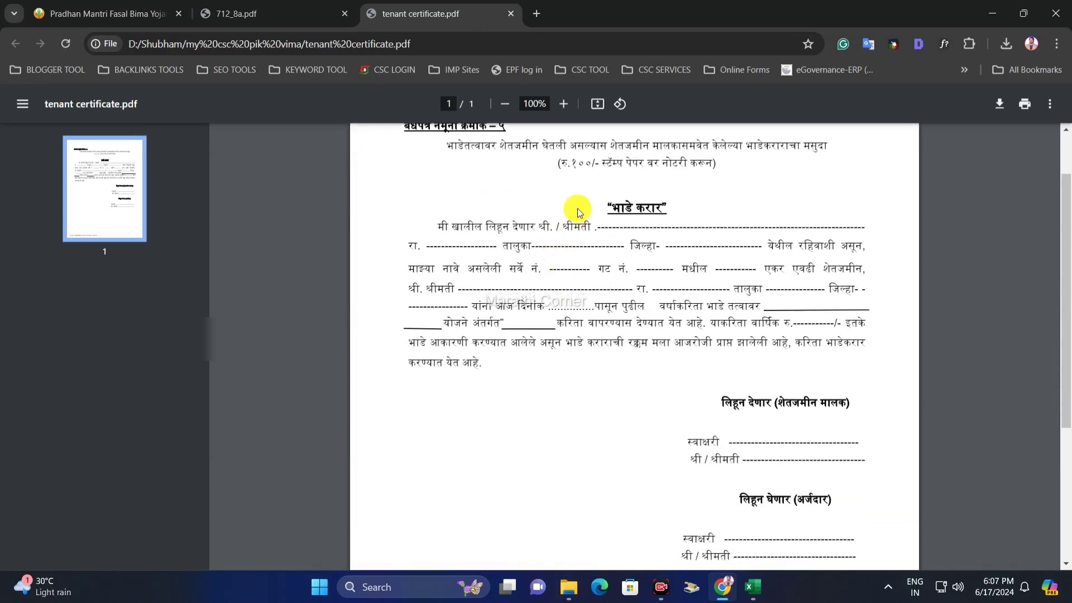
{"action": "left_click_drag", "start_coordinate": [607, 171], "coordinate": [663, 165]}
{"action": "left_click_drag", "start_coordinate": [613, 204], "coordinate": [714, 210]}
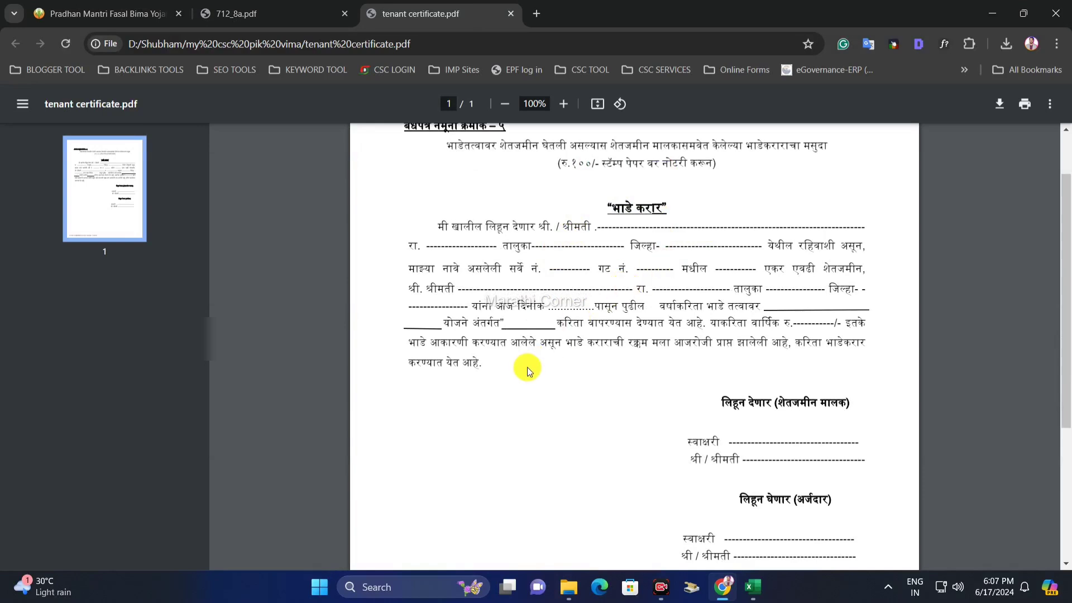
{"action": "scroll", "coordinate": [567, 332], "scroll_direction": "down", "scroll_amount": 1}
{"action": "scroll", "coordinate": [580, 307], "scroll_direction": "up", "scroll_amount": 2}
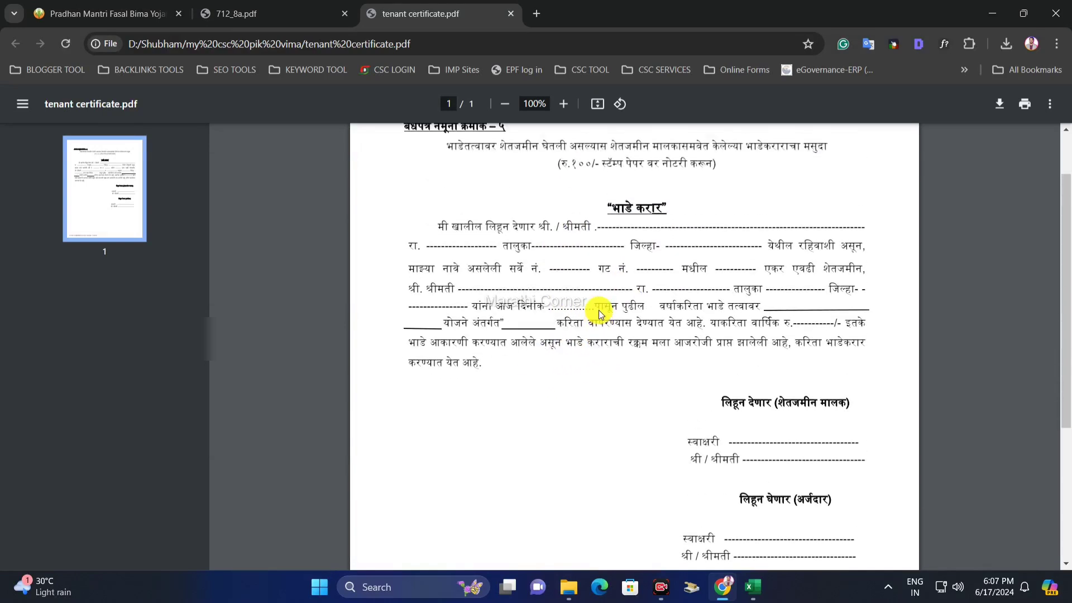
{"action": "scroll", "coordinate": [597, 304], "scroll_direction": "down", "scroll_amount": 4}
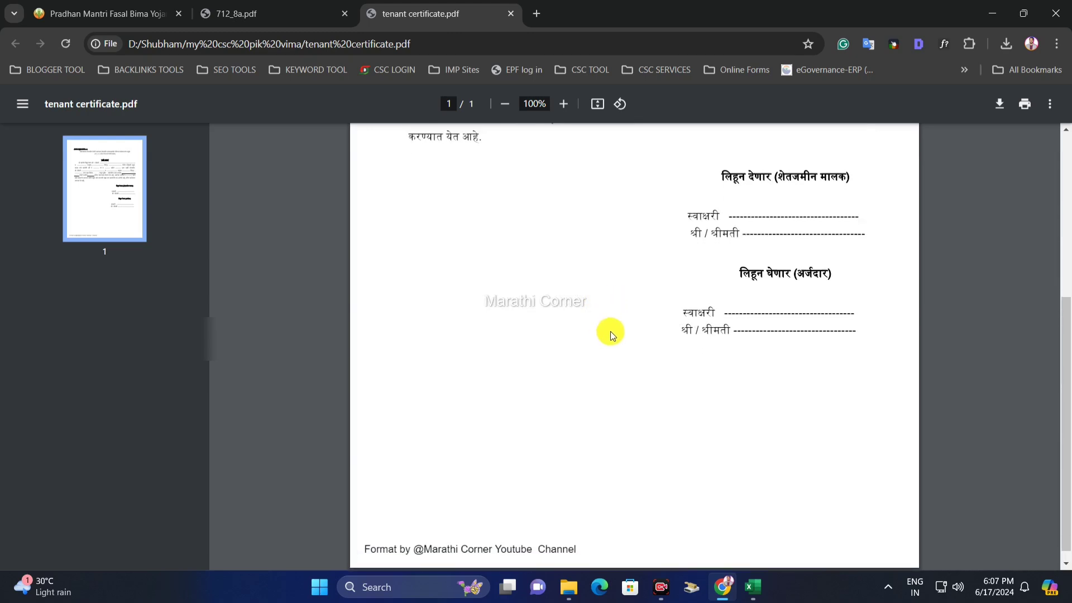
{"action": "scroll", "coordinate": [611, 304], "scroll_direction": "up", "scroll_amount": 5}
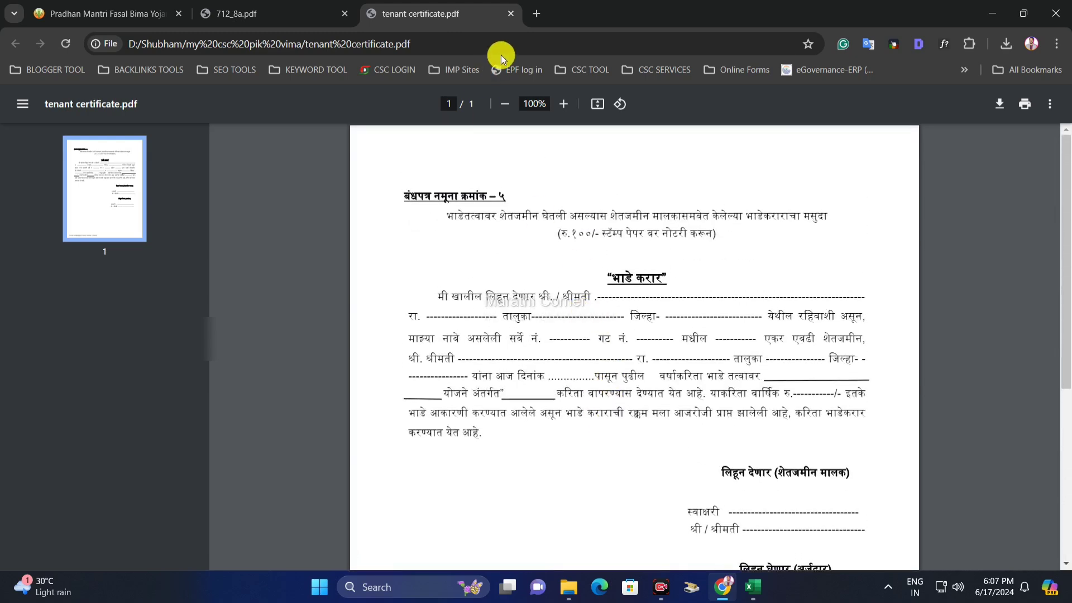
{"action": "left_click", "coordinate": [510, 13]}
- Return to the application form and open its Preview
{"action": "left_click", "coordinate": [123, 6]}
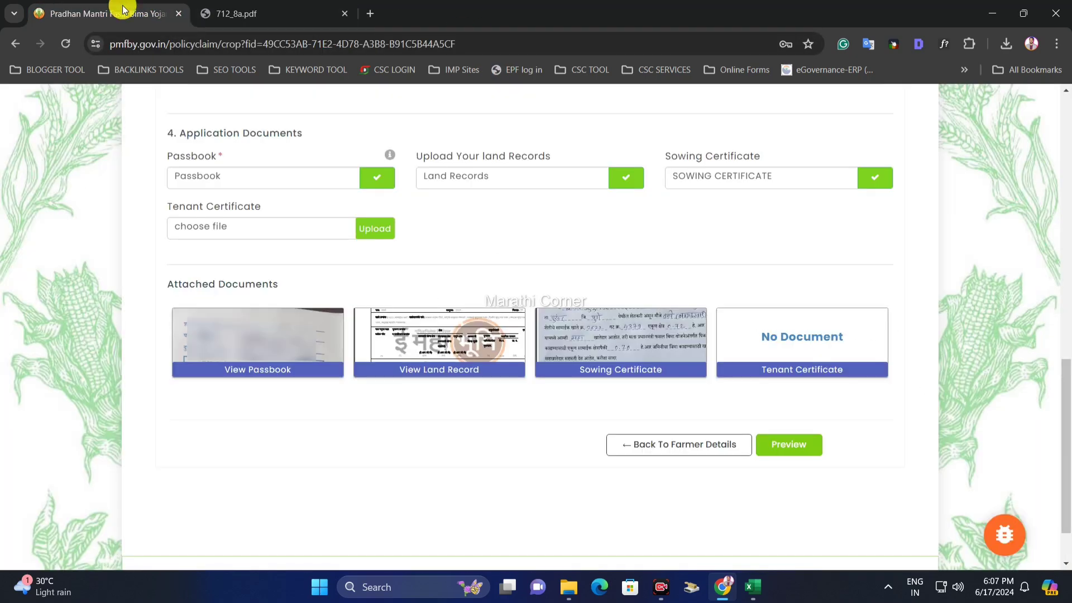
{"action": "left_click_drag", "start_coordinate": [211, 208], "coordinate": [264, 210]}
{"action": "left_click", "coordinate": [287, 204]}
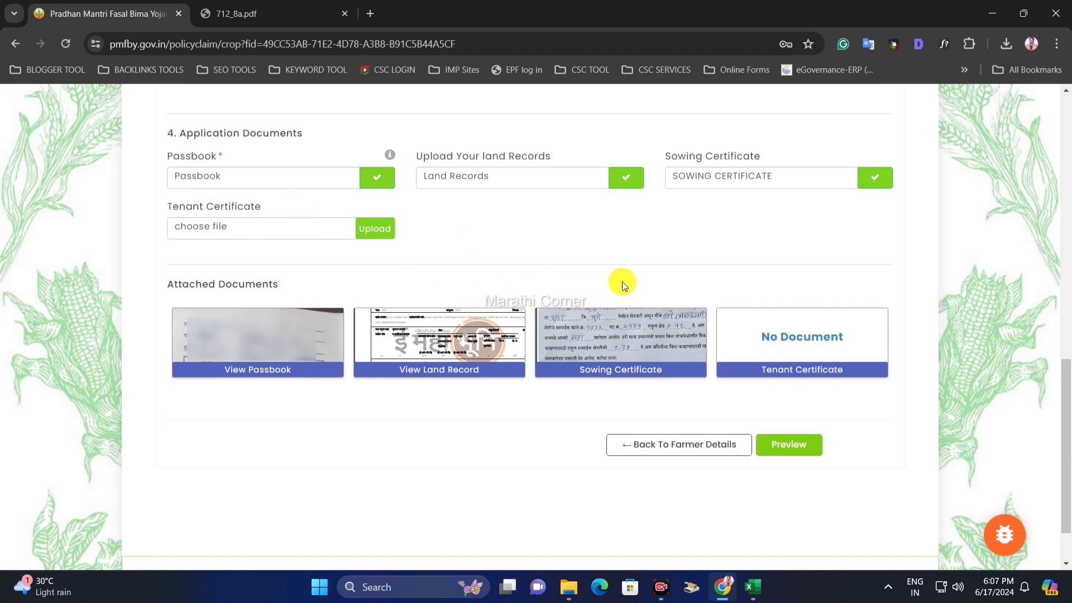
{"action": "left_click", "coordinate": [808, 461]}
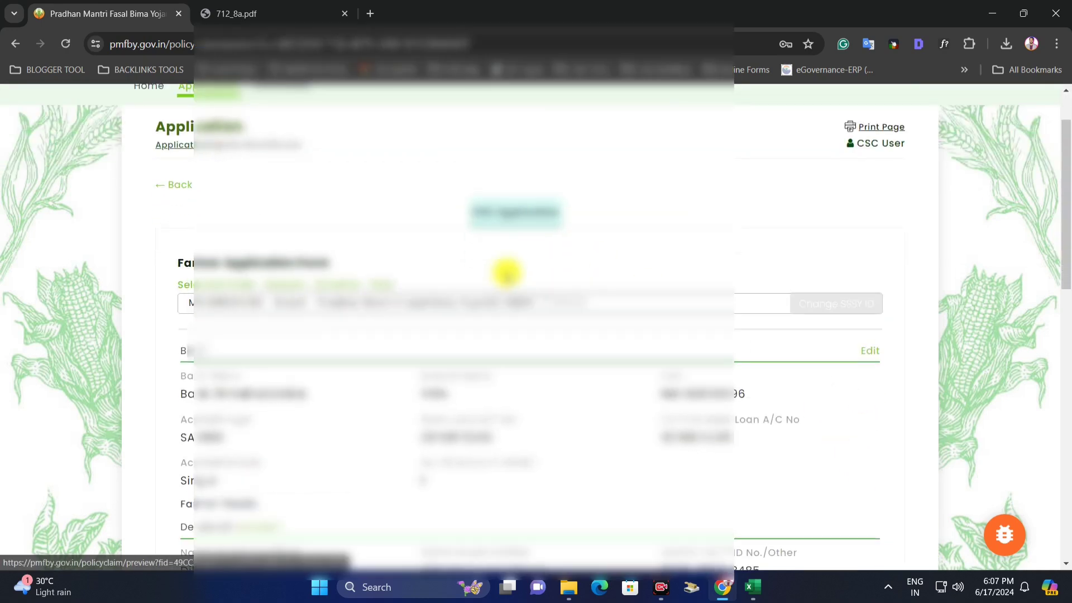
- Submit the application from the bottom of the preview and note the new Policy ID
{"action": "scroll", "coordinate": [506, 272], "scroll_direction": "down", "scroll_amount": 5}
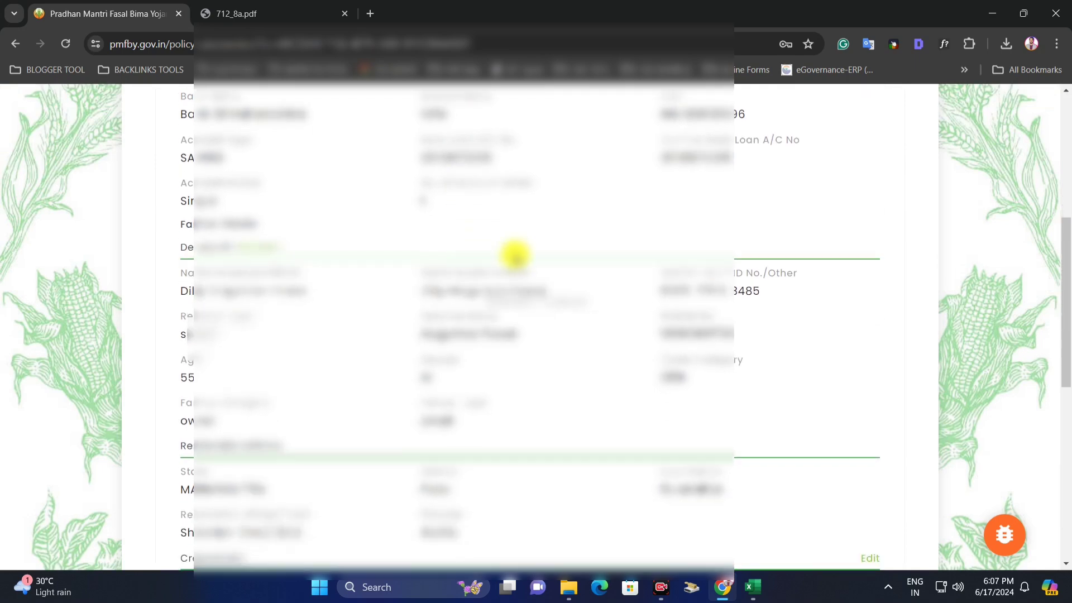
{"action": "scroll", "coordinate": [653, 262], "scroll_direction": "down", "scroll_amount": 3}
{"action": "scroll", "coordinate": [569, 262], "scroll_direction": "down", "scroll_amount": 4}
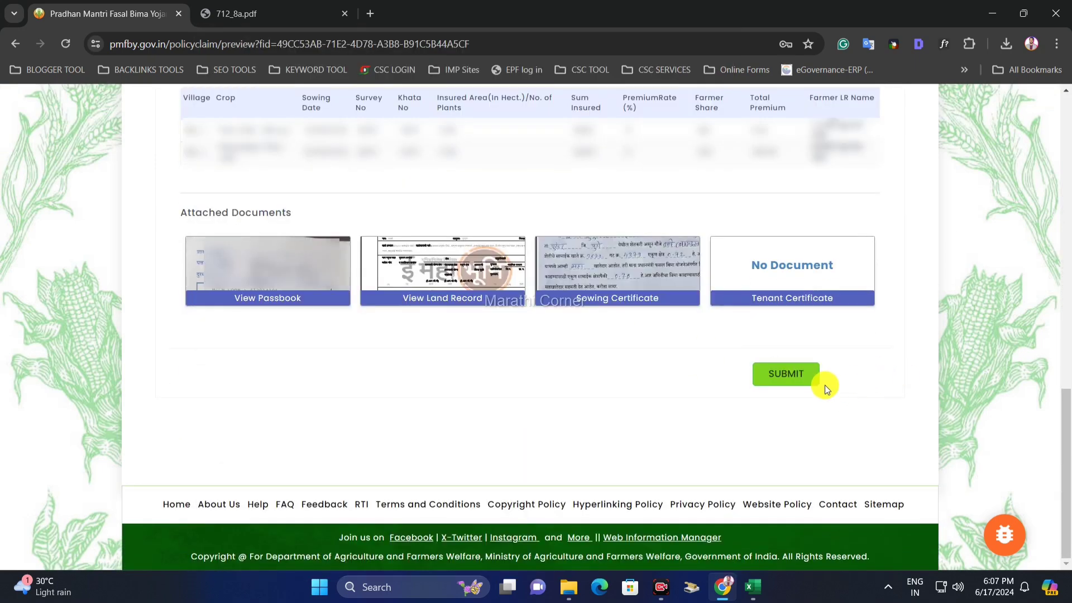
{"action": "left_click", "coordinate": [791, 385]}
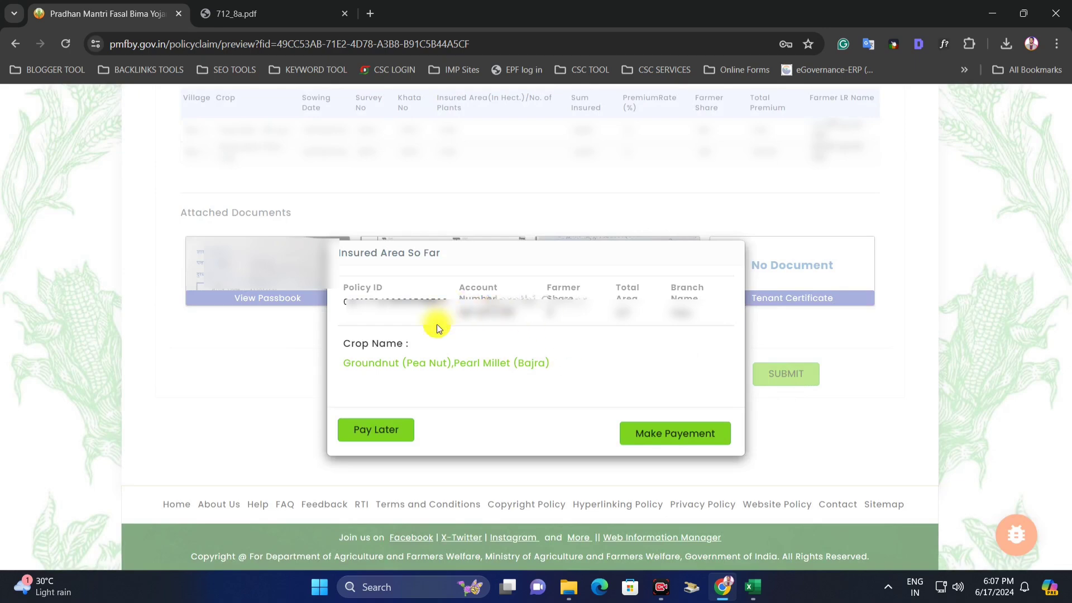
{"action": "left_click_drag", "start_coordinate": [350, 299], "coordinate": [438, 300]}
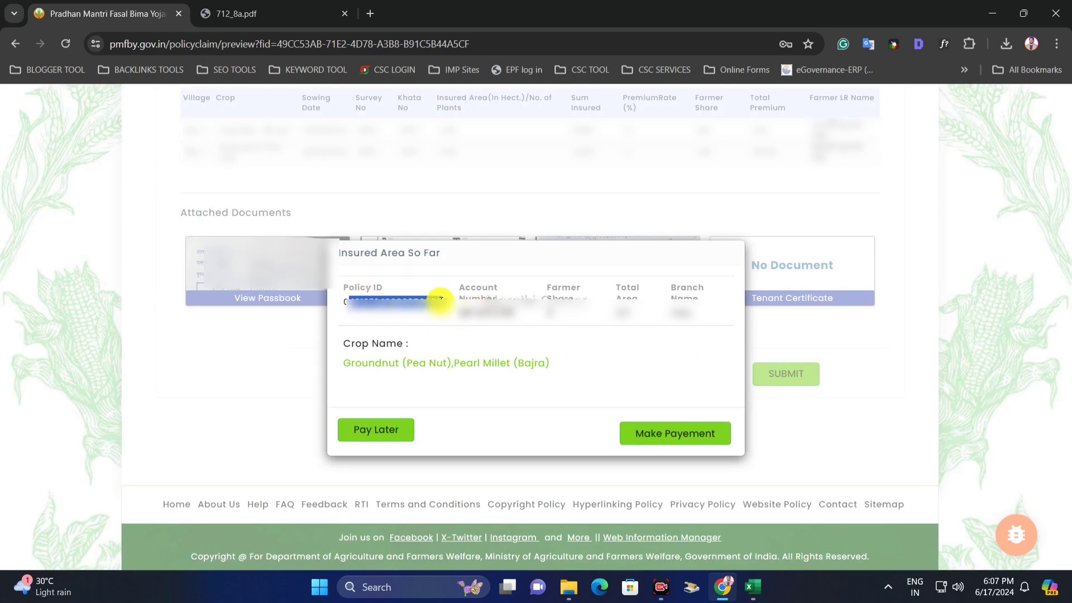
{"action": "double_click", "coordinate": [441, 300]}
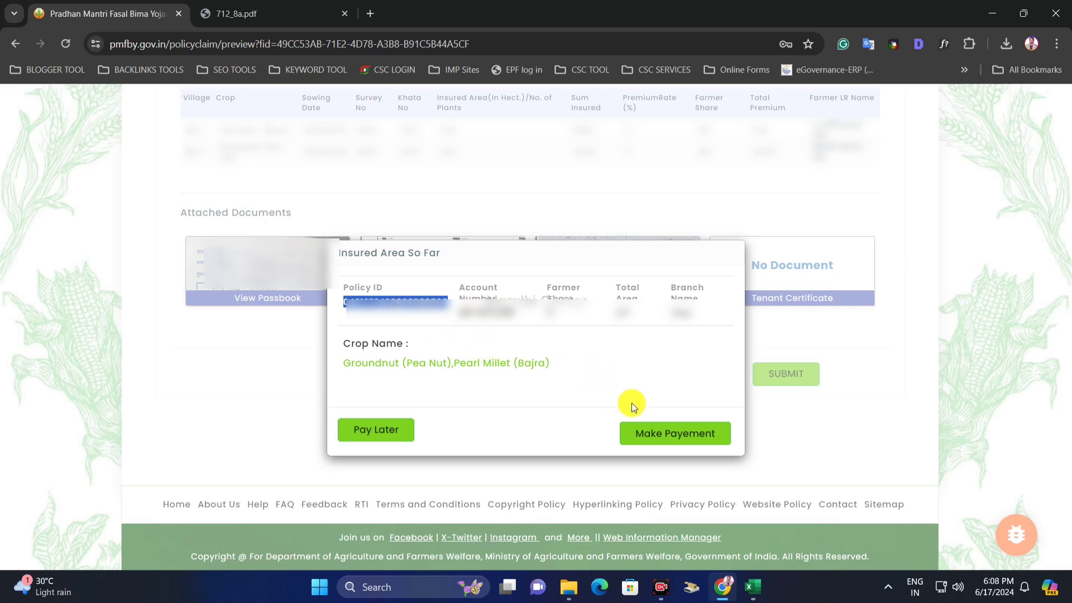
- Pay the ₹2 premium from the CSC wallet using the 6-digit wallet PIN
{"action": "left_click", "coordinate": [678, 437]}
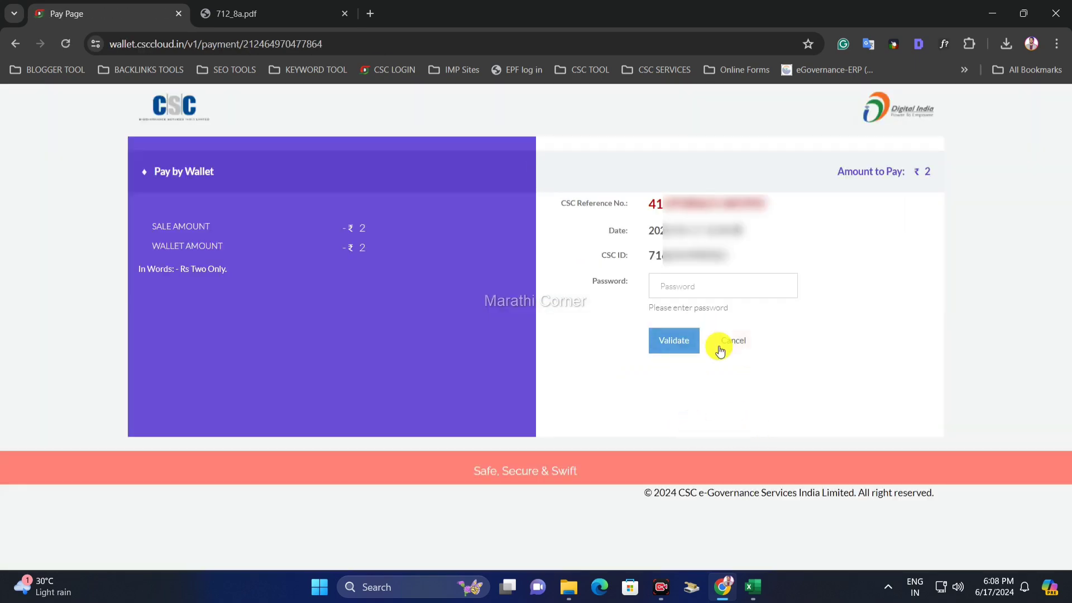
{"action": "double_click", "coordinate": [185, 233]}
{"action": "left_click", "coordinate": [347, 231]}
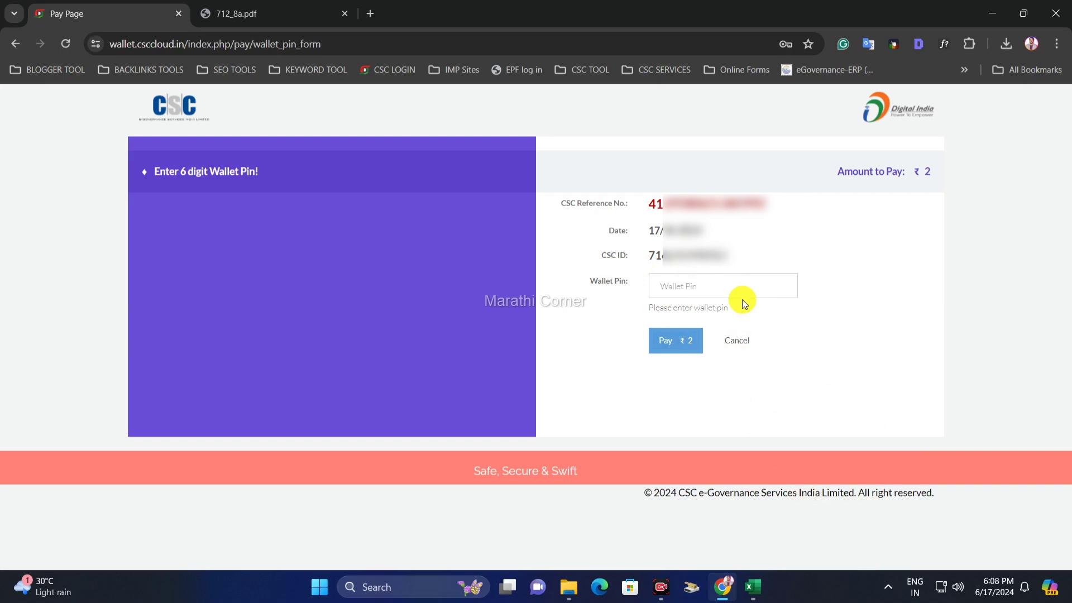
{"action": "left_click", "coordinate": [726, 289]}
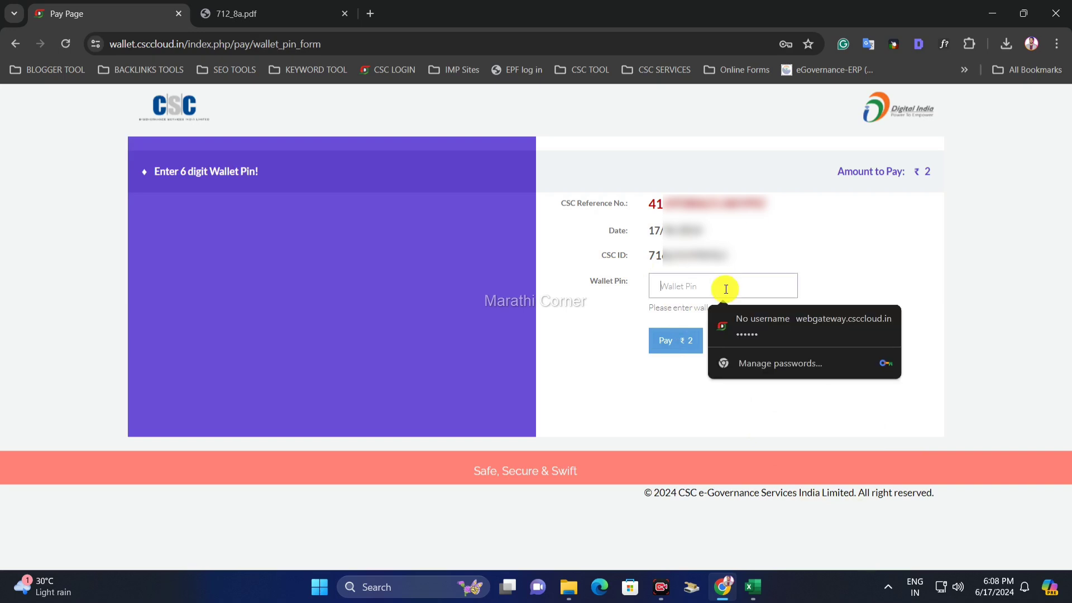
{"action": "type", "text": "••••••"}
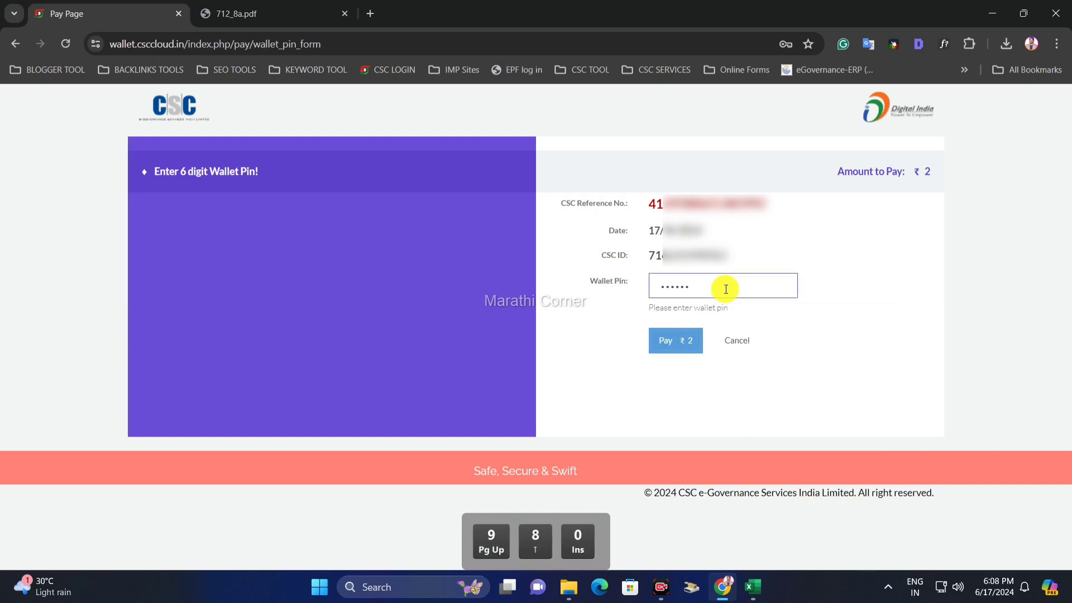
{"action": "left_click", "coordinate": [685, 346]}
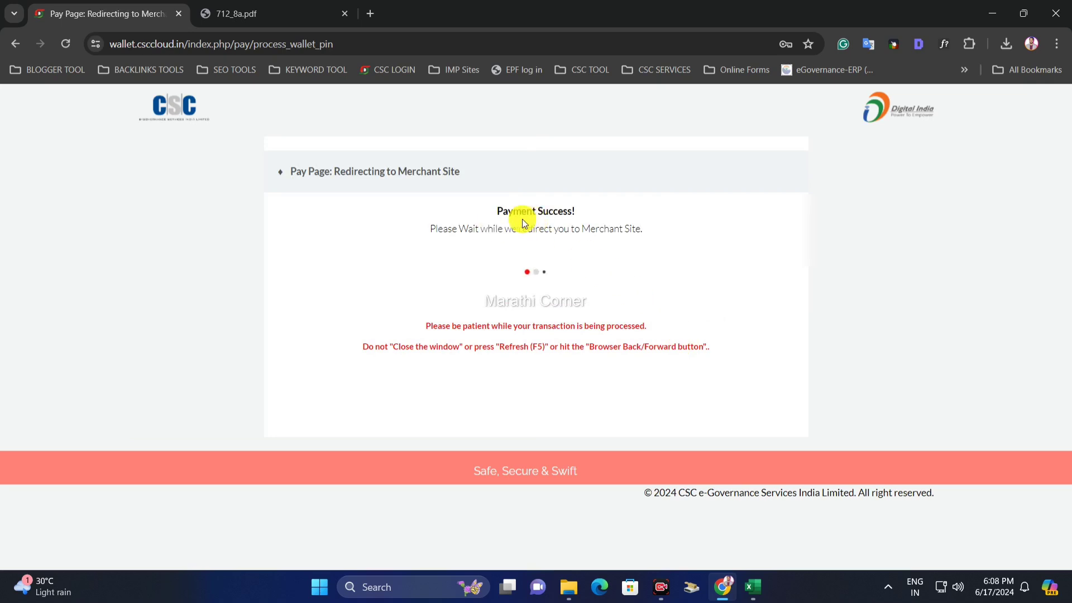
{"action": "left_click_drag", "start_coordinate": [496, 211], "coordinate": [591, 217]}
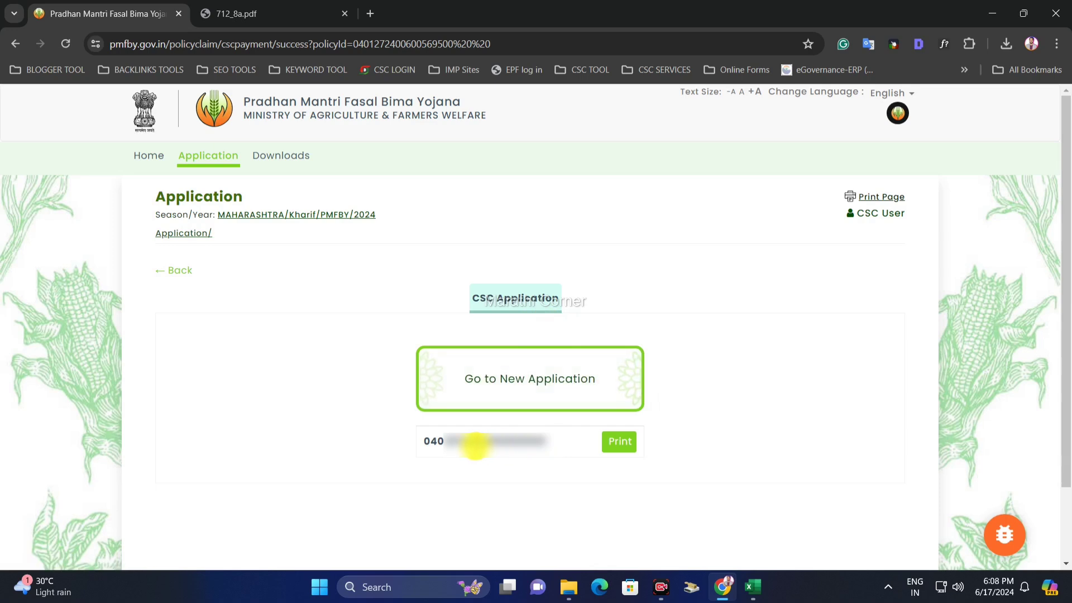
- Open the printable receipt for the paid application and look it over
{"action": "left_click", "coordinate": [618, 451]}
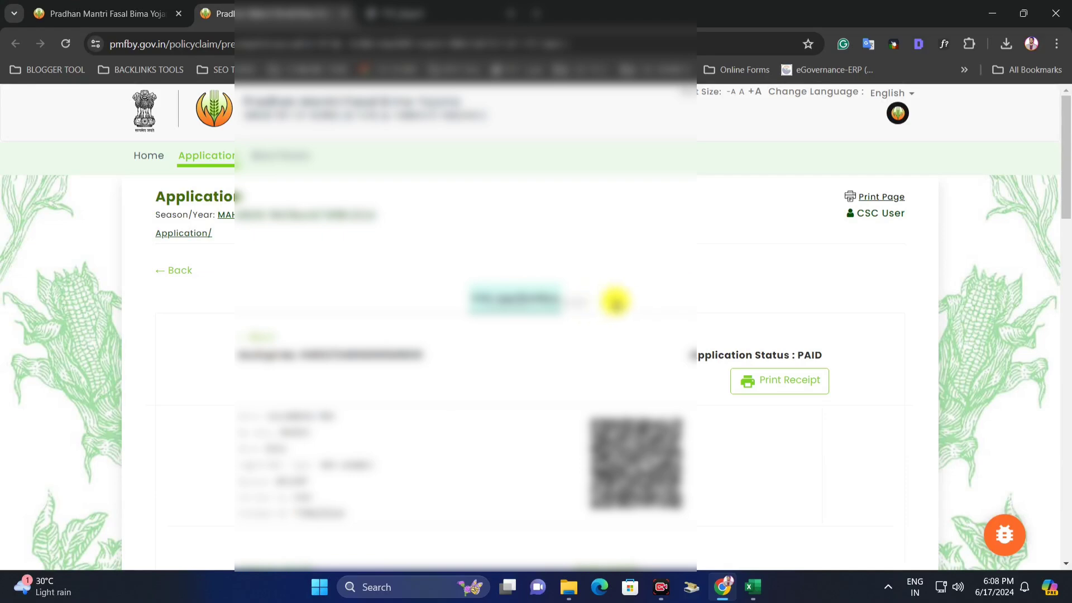
{"action": "scroll", "coordinate": [631, 303], "scroll_direction": "down", "scroll_amount": 4}
{"action": "scroll", "coordinate": [636, 305], "scroll_direction": "down", "scroll_amount": 15}
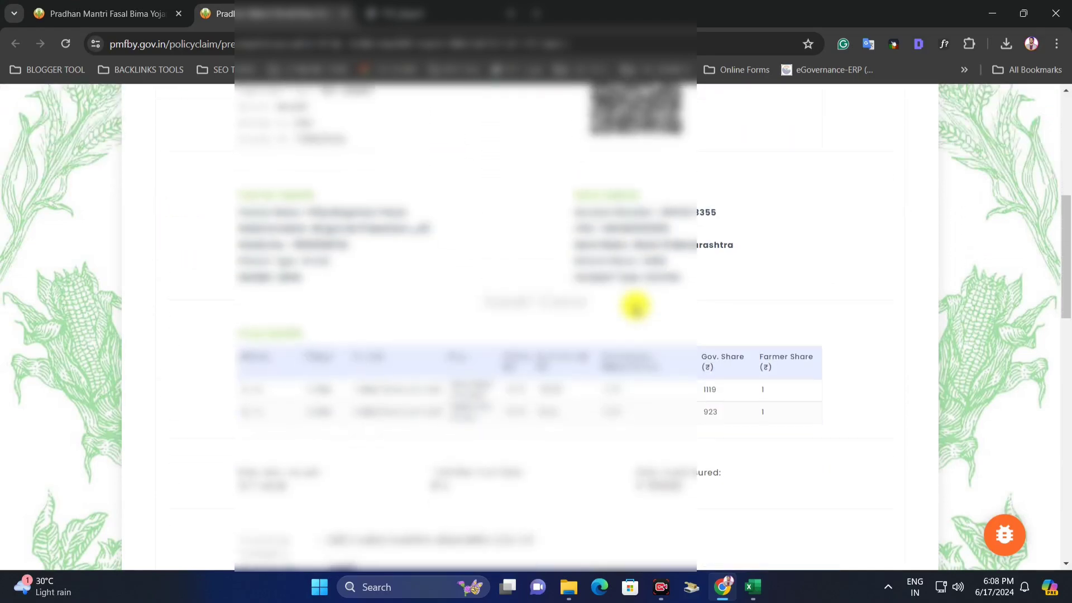
{"action": "scroll", "coordinate": [636, 305], "scroll_direction": "down", "scroll_amount": 8}
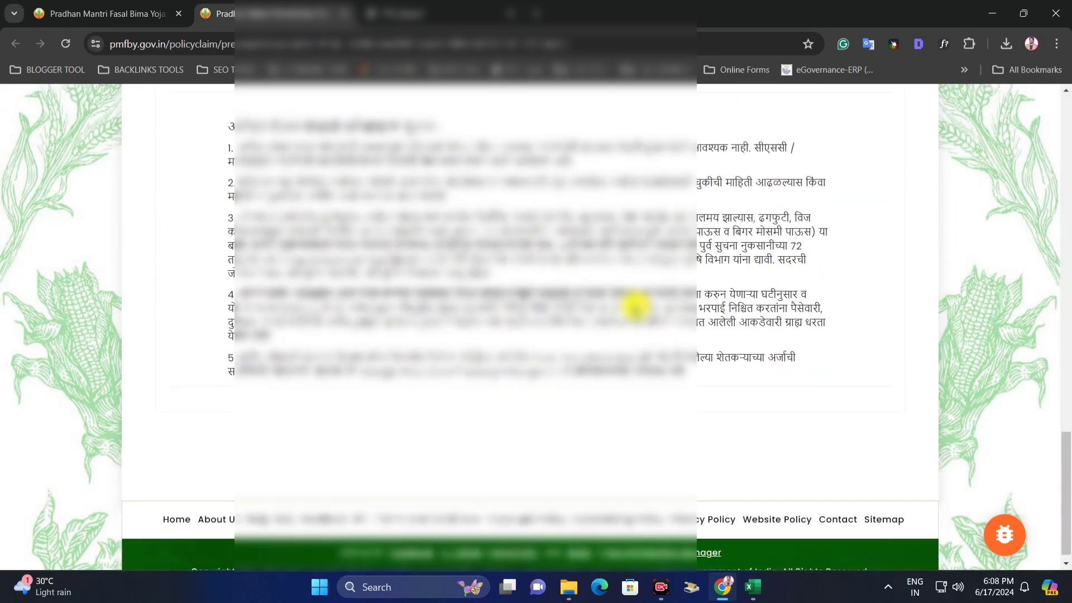
{"action": "scroll", "coordinate": [635, 306], "scroll_direction": "up", "scroll_amount": 18}
{"action": "scroll", "coordinate": [636, 305], "scroll_direction": "up", "scroll_amount": 7}
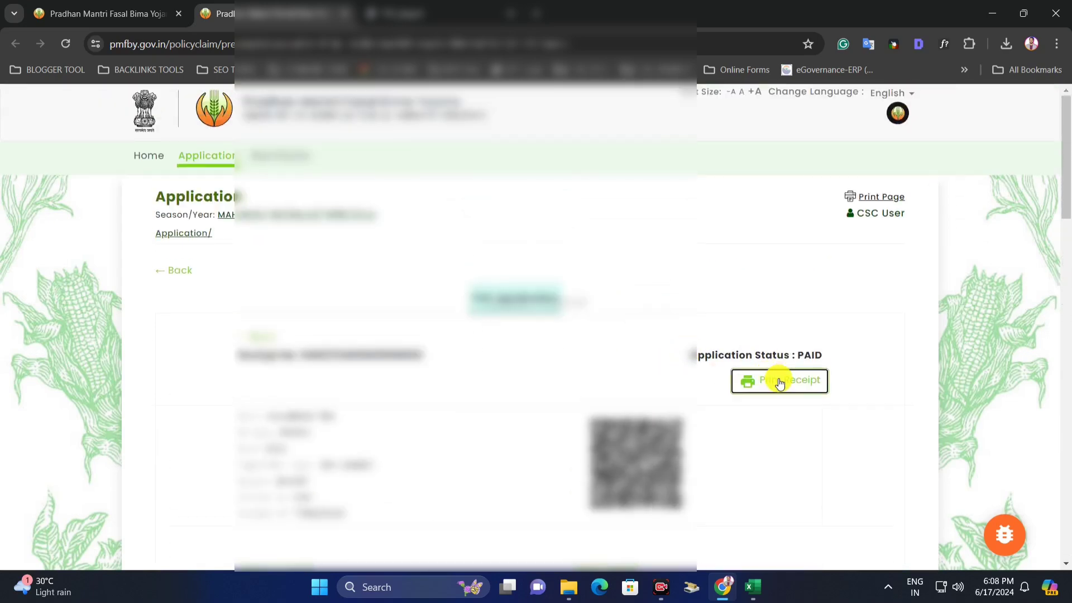
- Print the receipt and save it as a 3-page PDF
{"action": "left_click", "coordinate": [781, 382]}
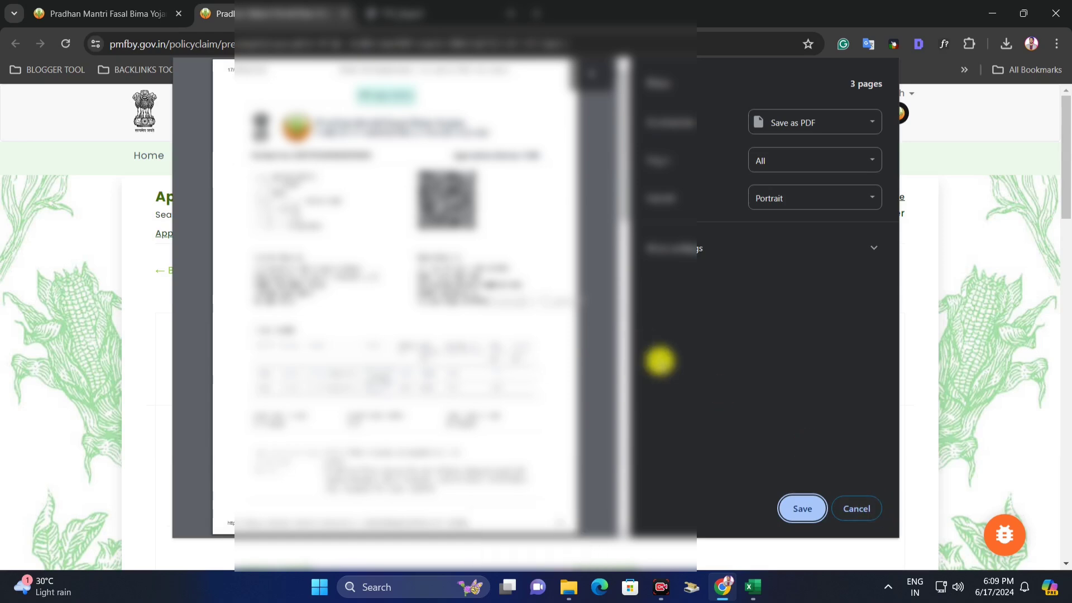
{"action": "scroll", "coordinate": [419, 397], "scroll_direction": "down", "scroll_amount": 8}
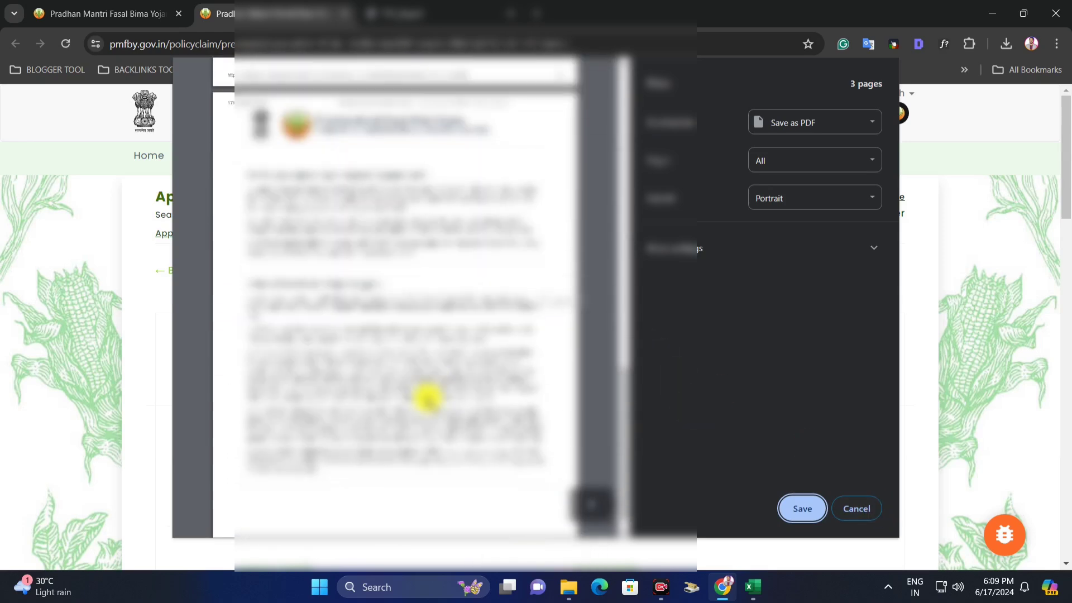
{"action": "scroll", "coordinate": [427, 398], "scroll_direction": "up", "scroll_amount": 8}
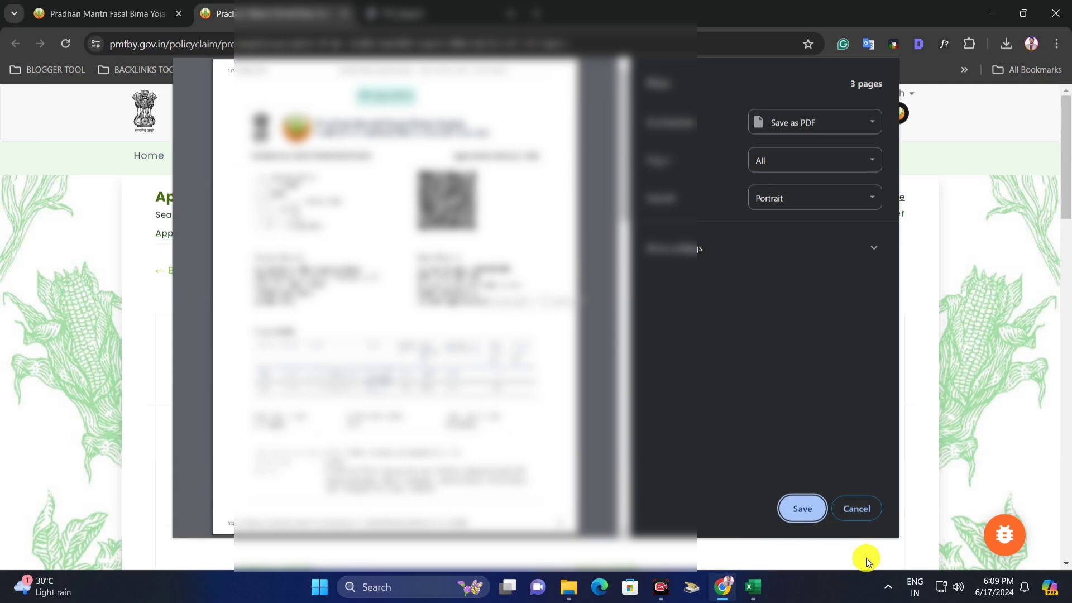
{"action": "left_click", "coordinate": [796, 512]}
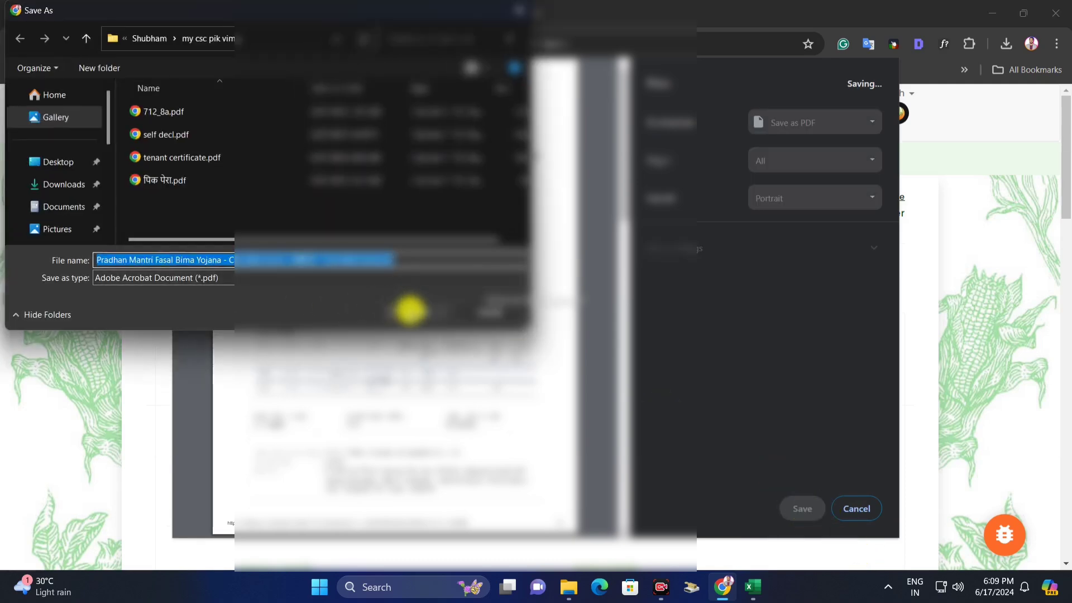
{"action": "left_click", "coordinate": [429, 311]}
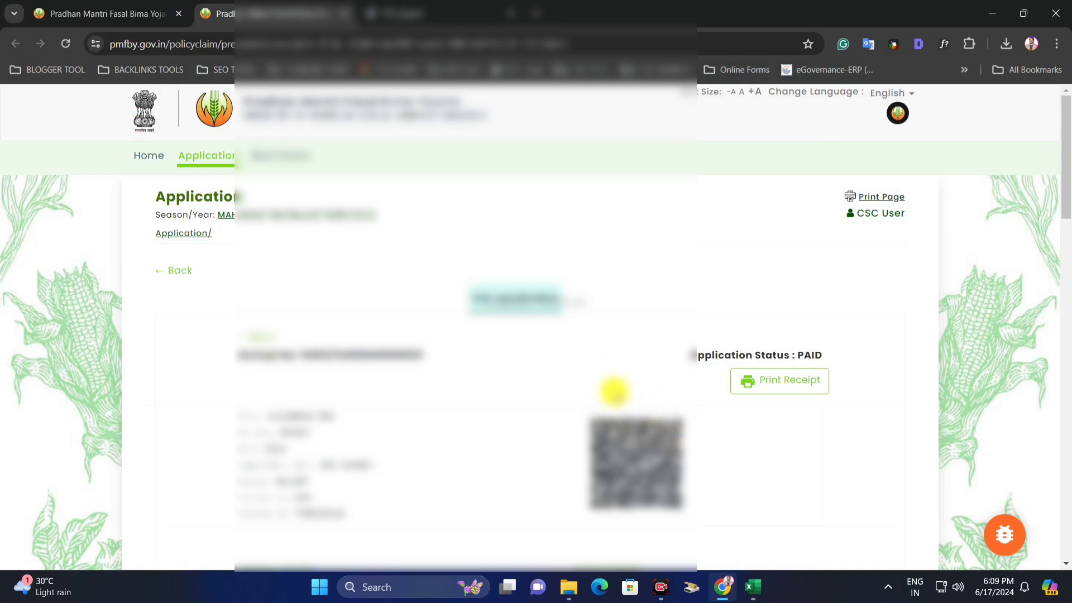
- Open the Paid Applications list showing the two paid entries
{"action": "left_click", "coordinate": [193, 159]}
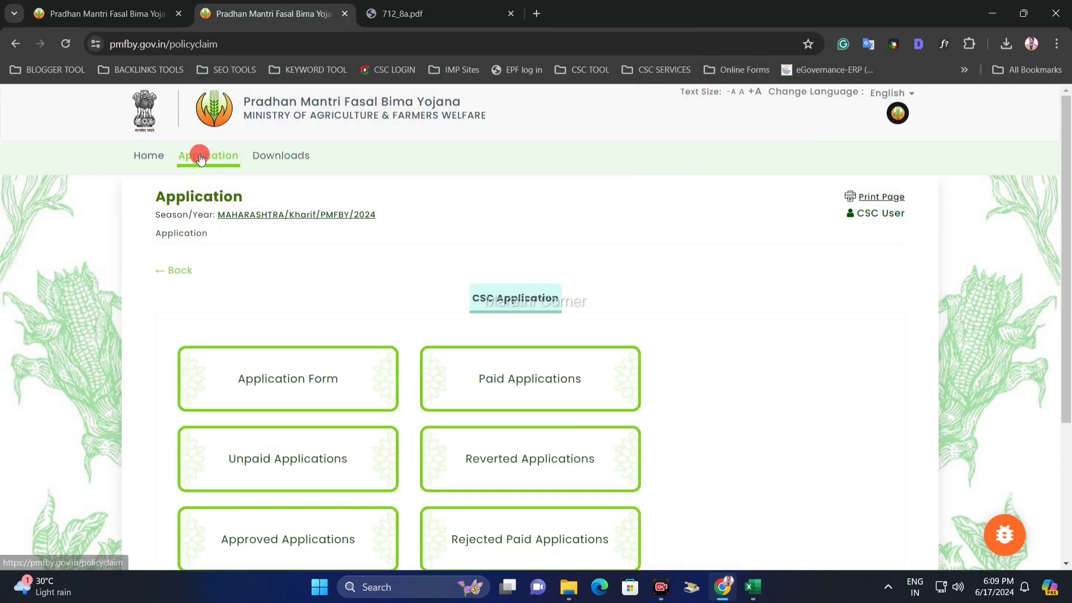
{"action": "scroll", "coordinate": [380, 343], "scroll_direction": "down", "scroll_amount": 1}
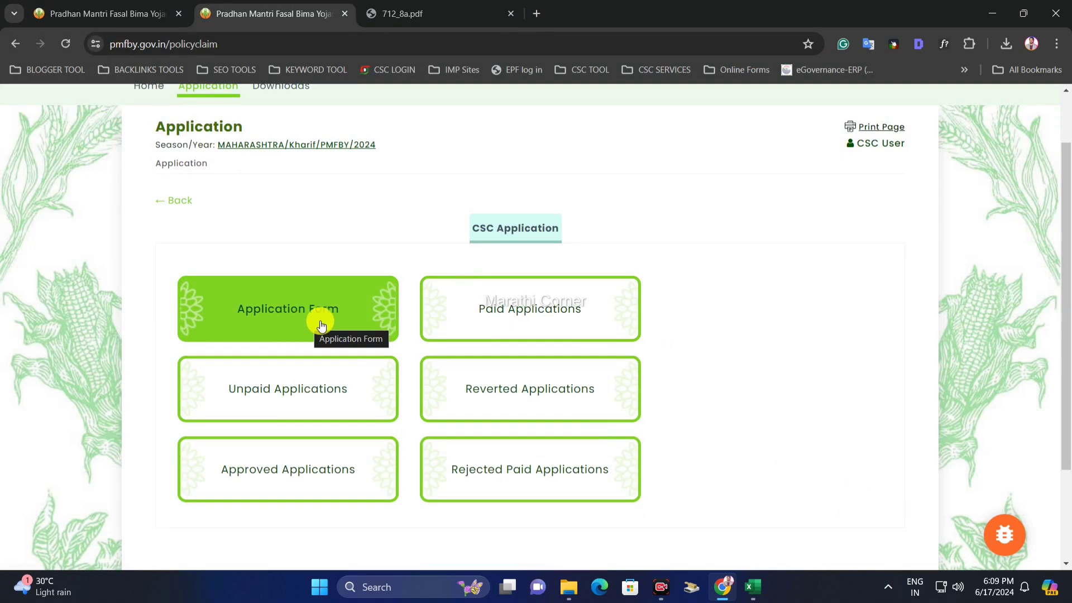
{"action": "left_click", "coordinate": [536, 306]}
{"action": "scroll", "coordinate": [557, 309], "scroll_direction": "down", "scroll_amount": 1}
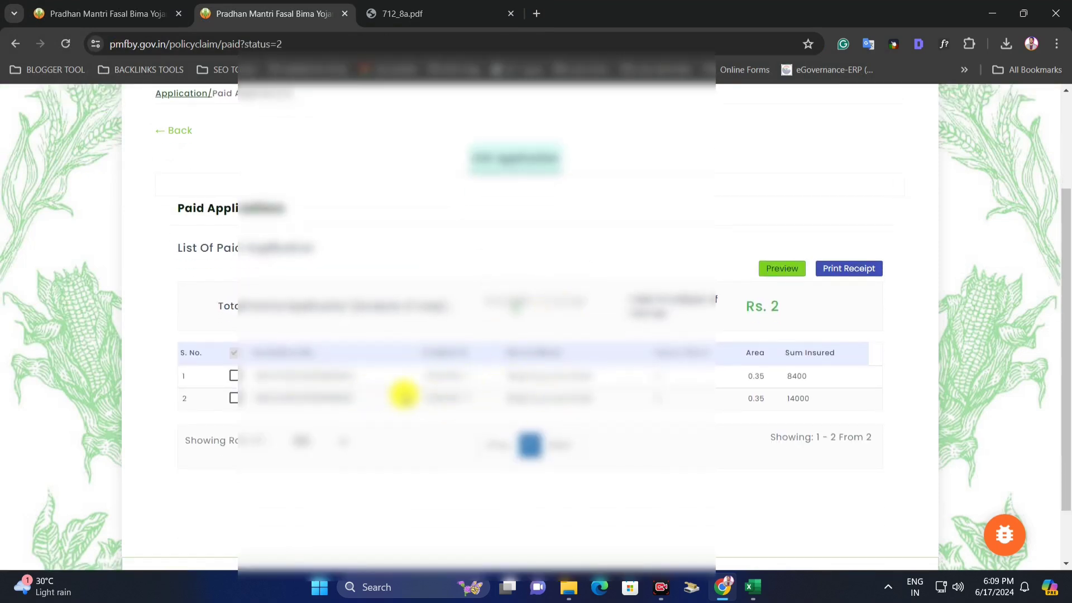
{"action": "scroll", "coordinate": [522, 386], "scroll_direction": "up", "scroll_amount": 1}
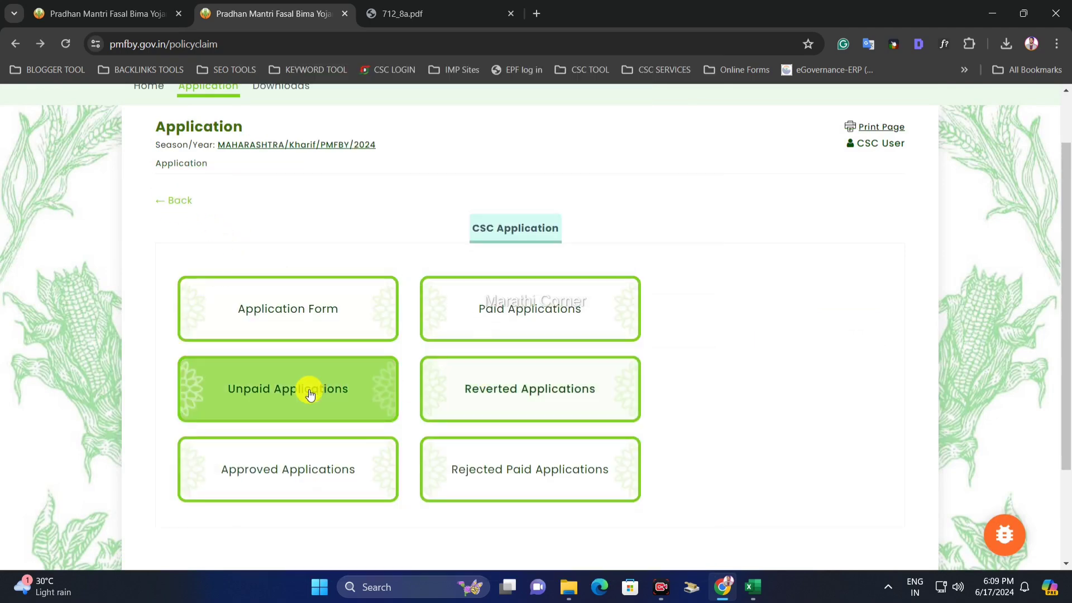
- Check the Unpaid, Reverted, Approved and Rejected Paid lists, each empty, returning to the menu
{"action": "left_click", "coordinate": [307, 390]}
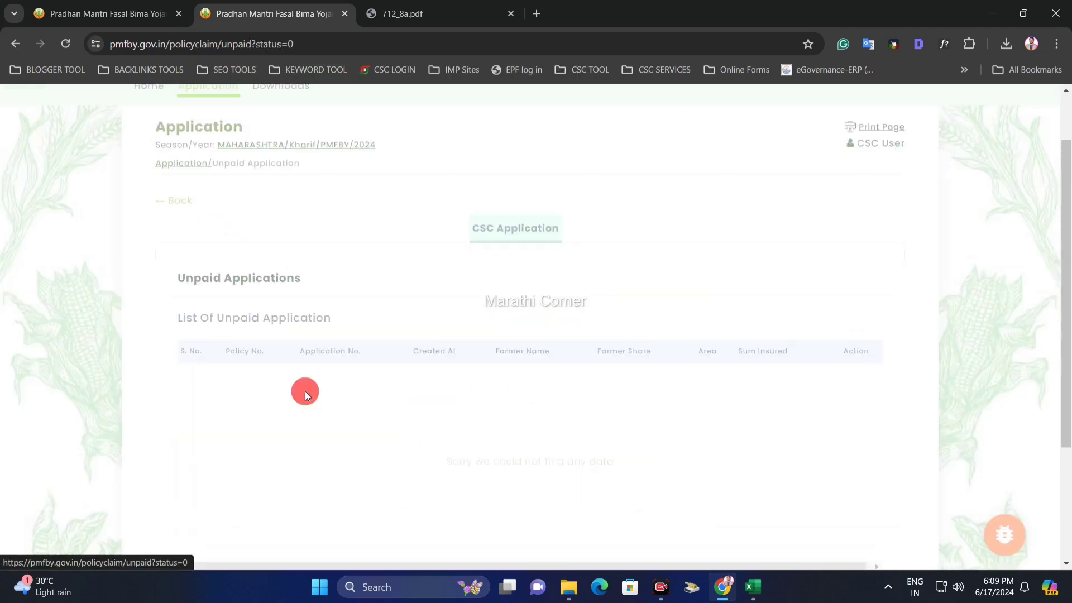
{"action": "left_click", "coordinate": [174, 200]}
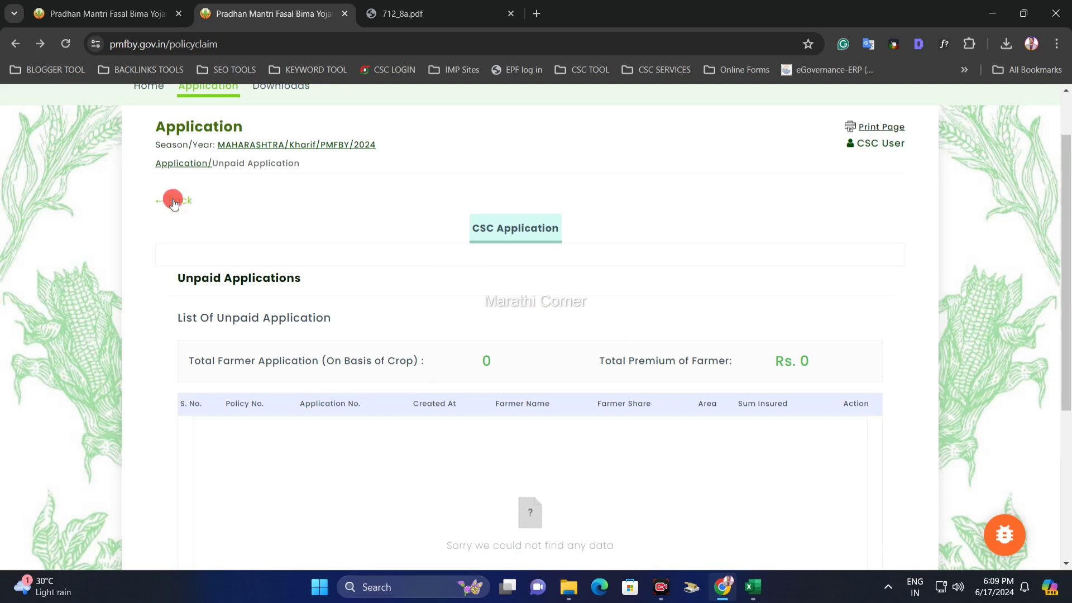
{"action": "left_click", "coordinate": [515, 386]}
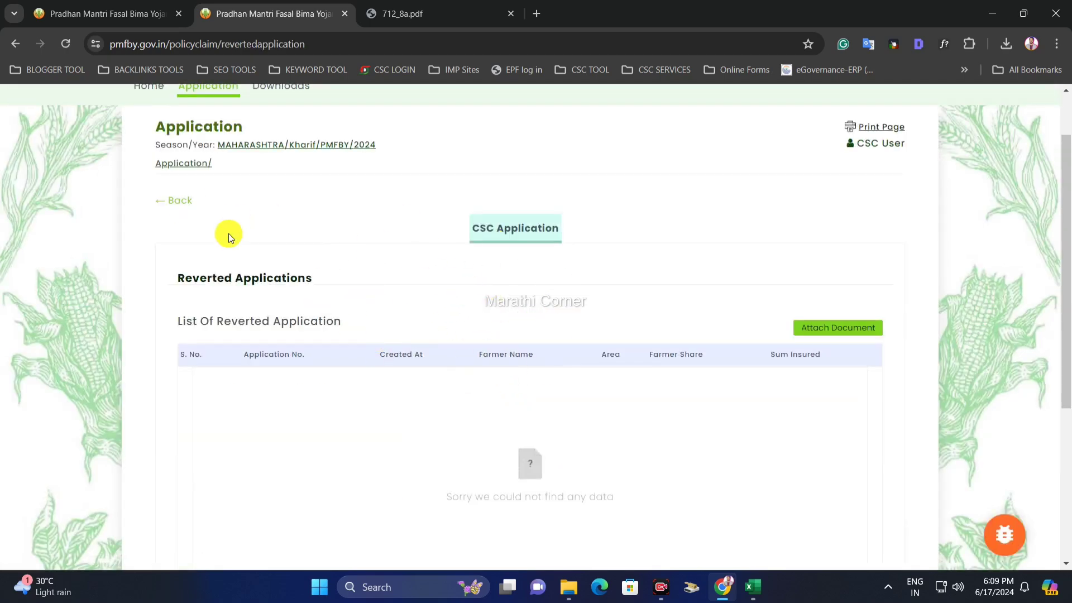
{"action": "left_click", "coordinate": [168, 206]}
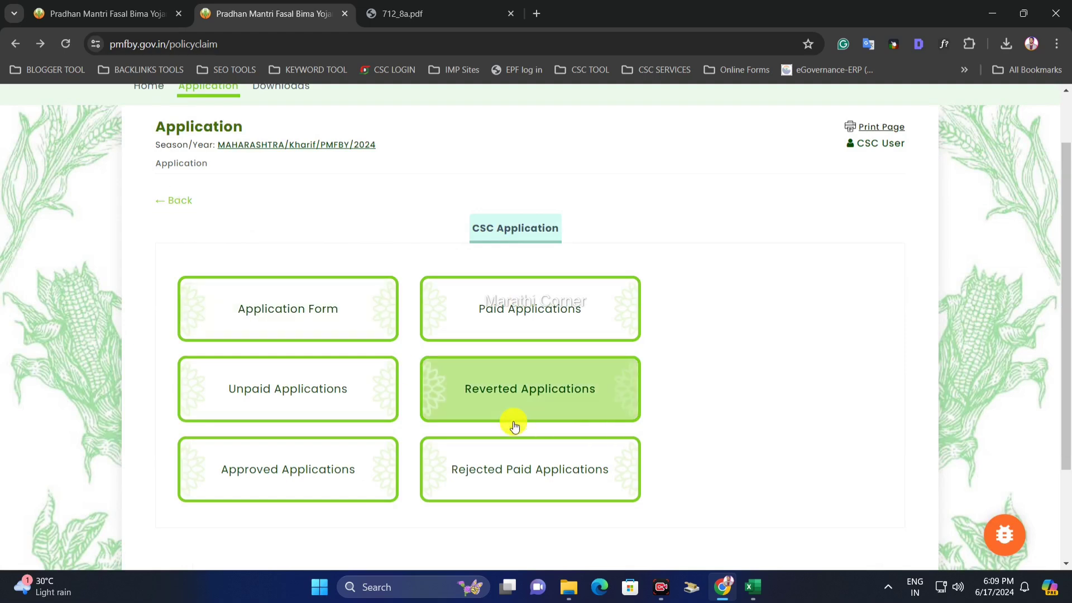
{"action": "left_click", "coordinate": [288, 482]}
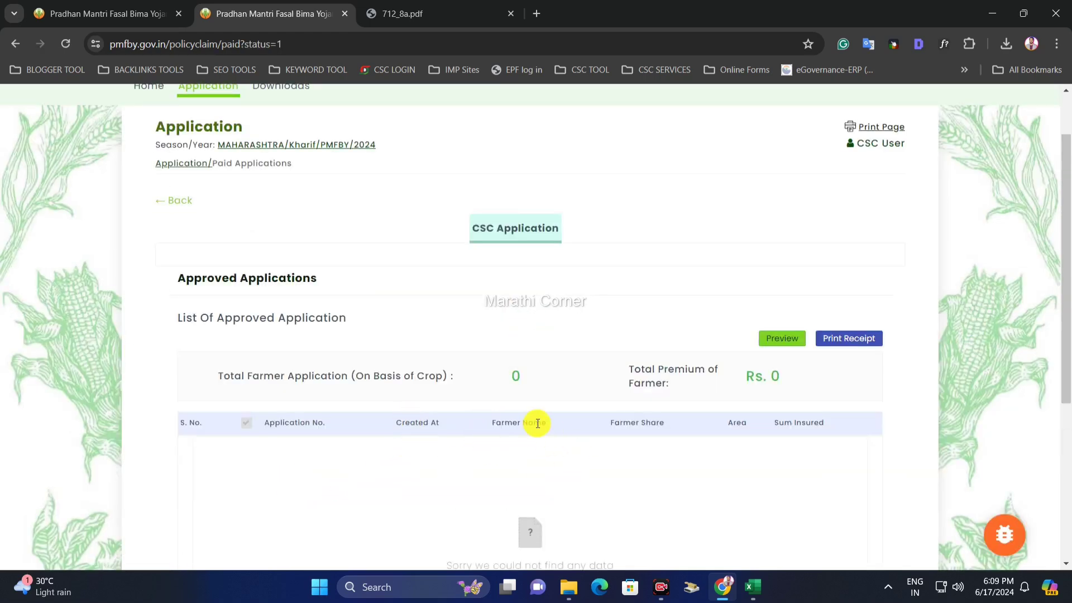
{"action": "left_click", "coordinate": [162, 202]}
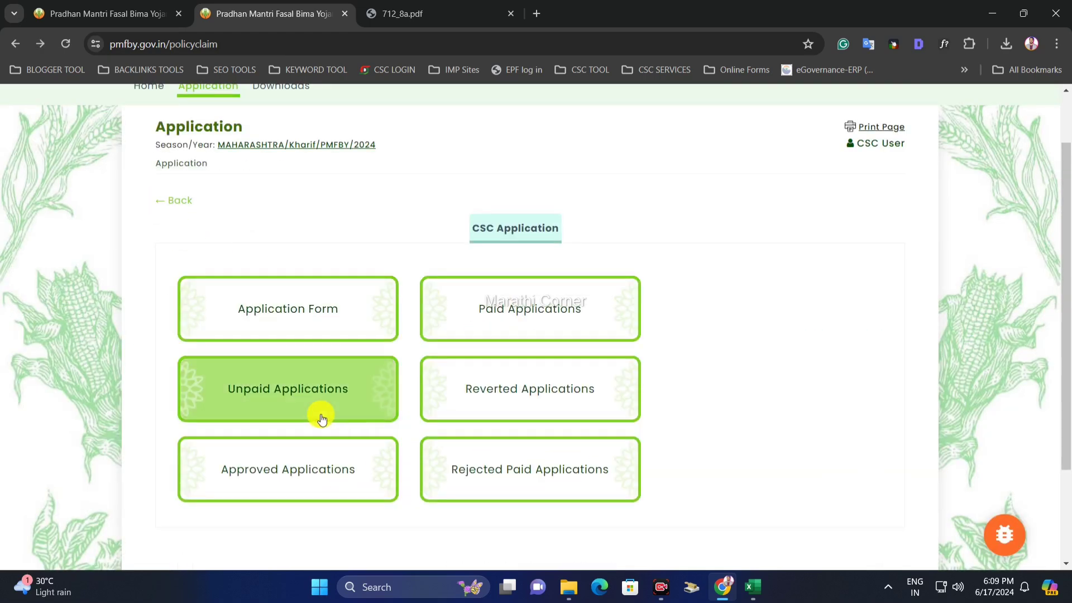
{"action": "left_click", "coordinate": [536, 476]}
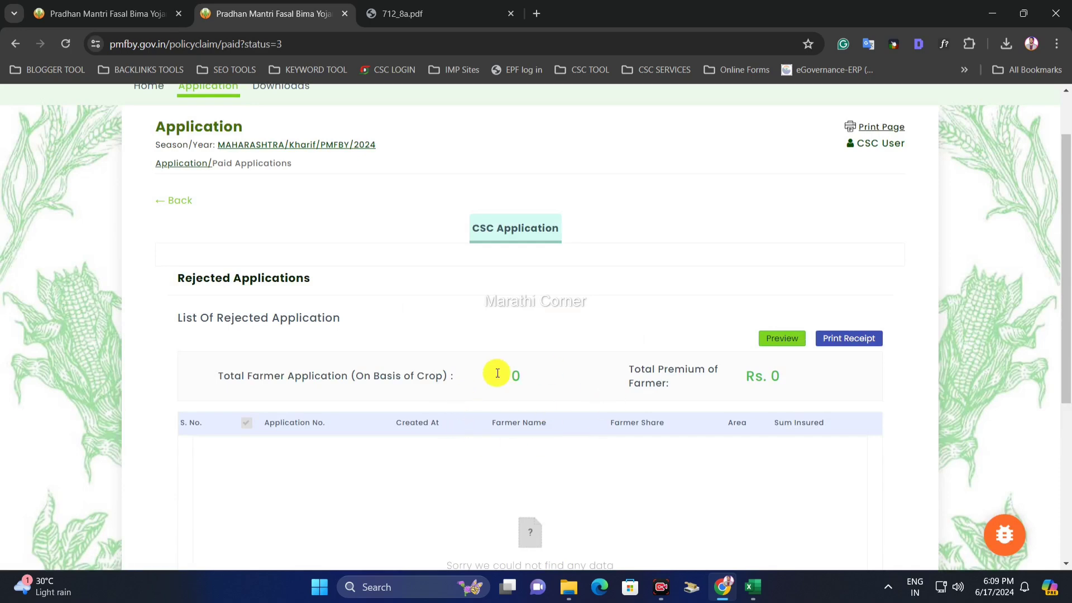
{"action": "left_click", "coordinate": [162, 201]}
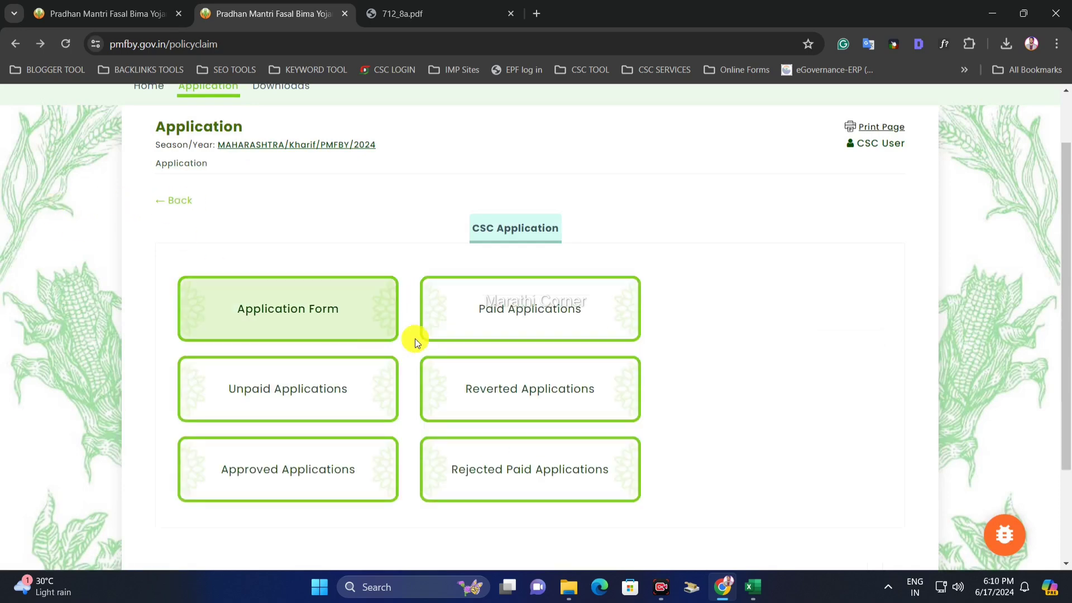